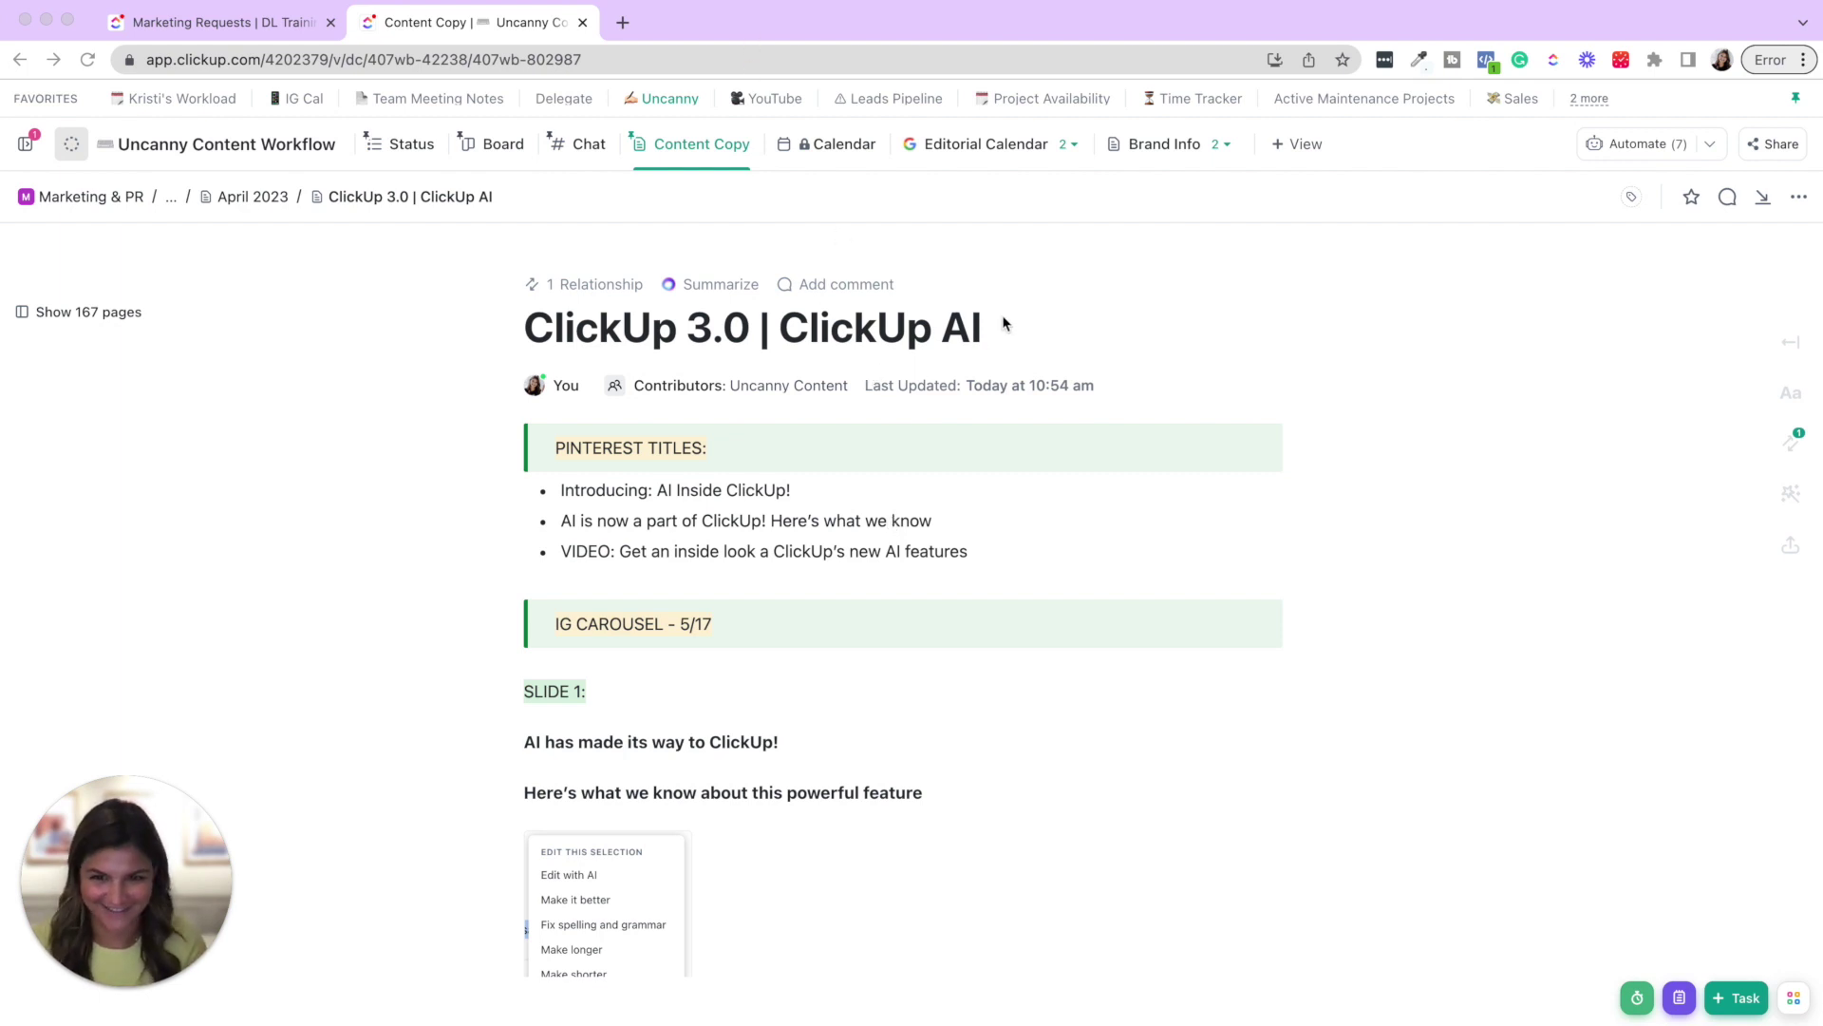
Step: Generate an AI summary of the doc and insert it as a Summary block at the top
click(1030, 327)
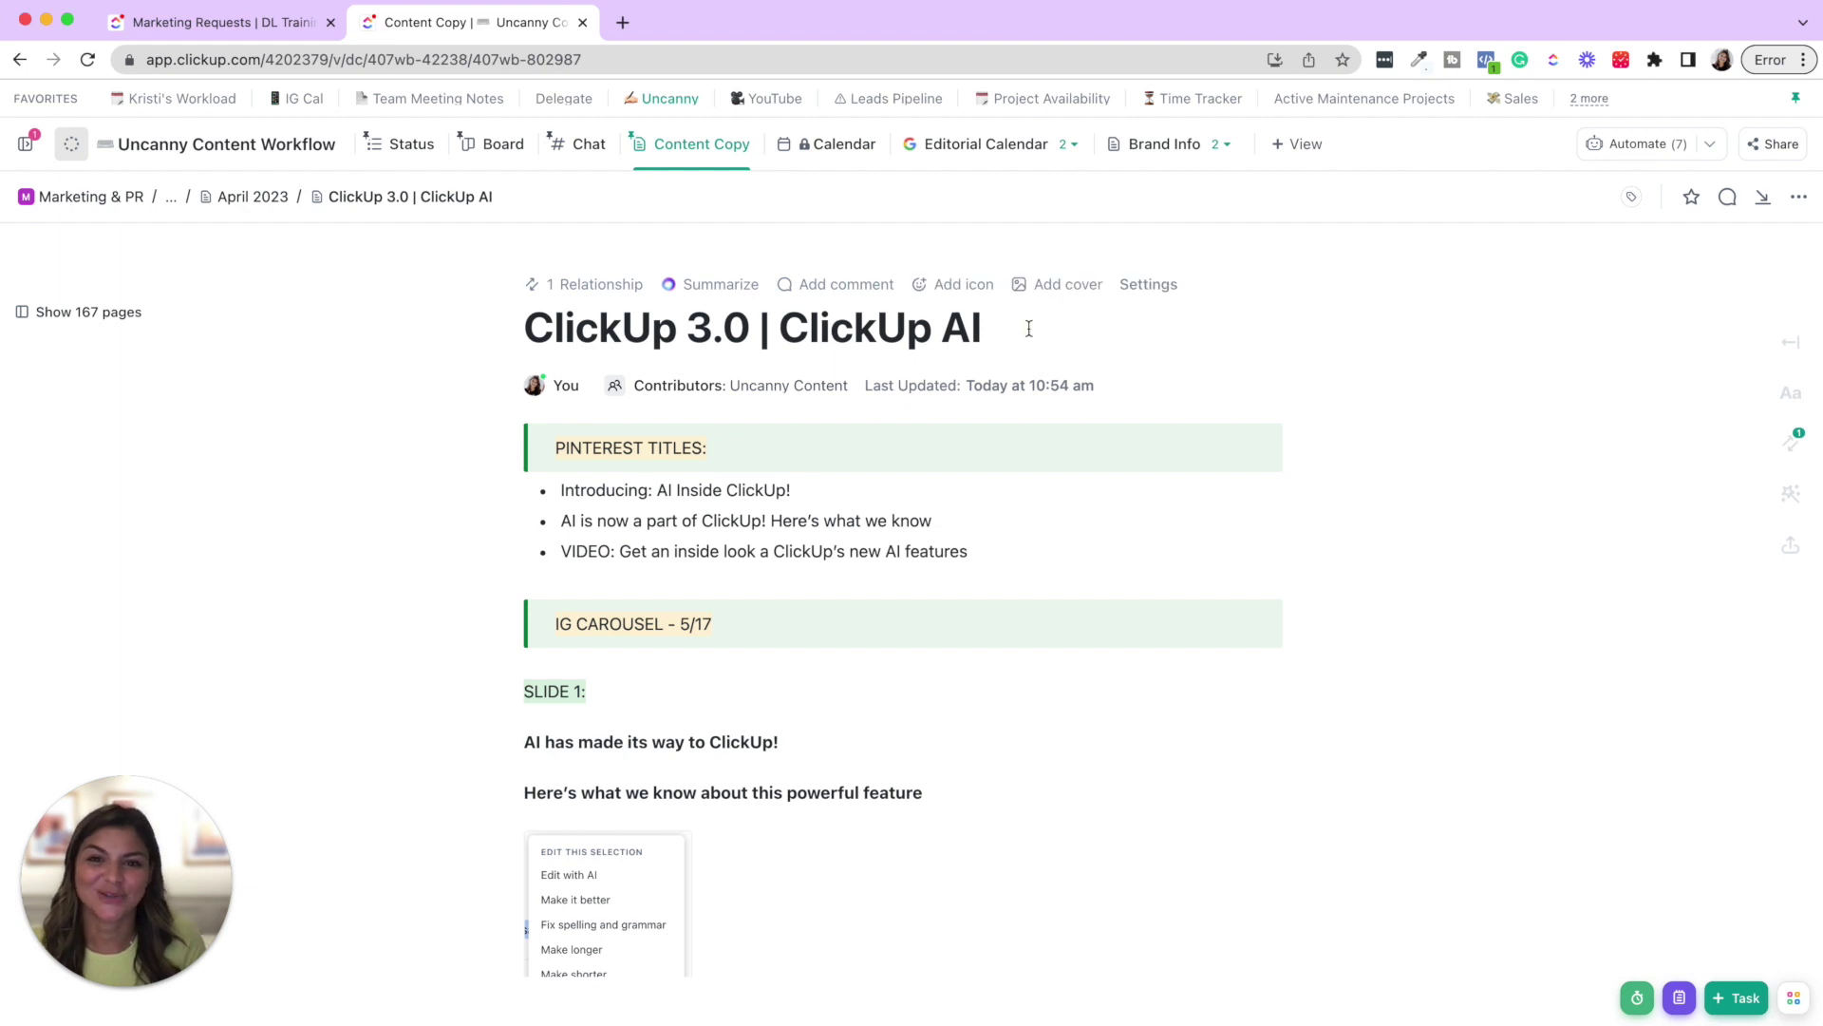
click(716, 287)
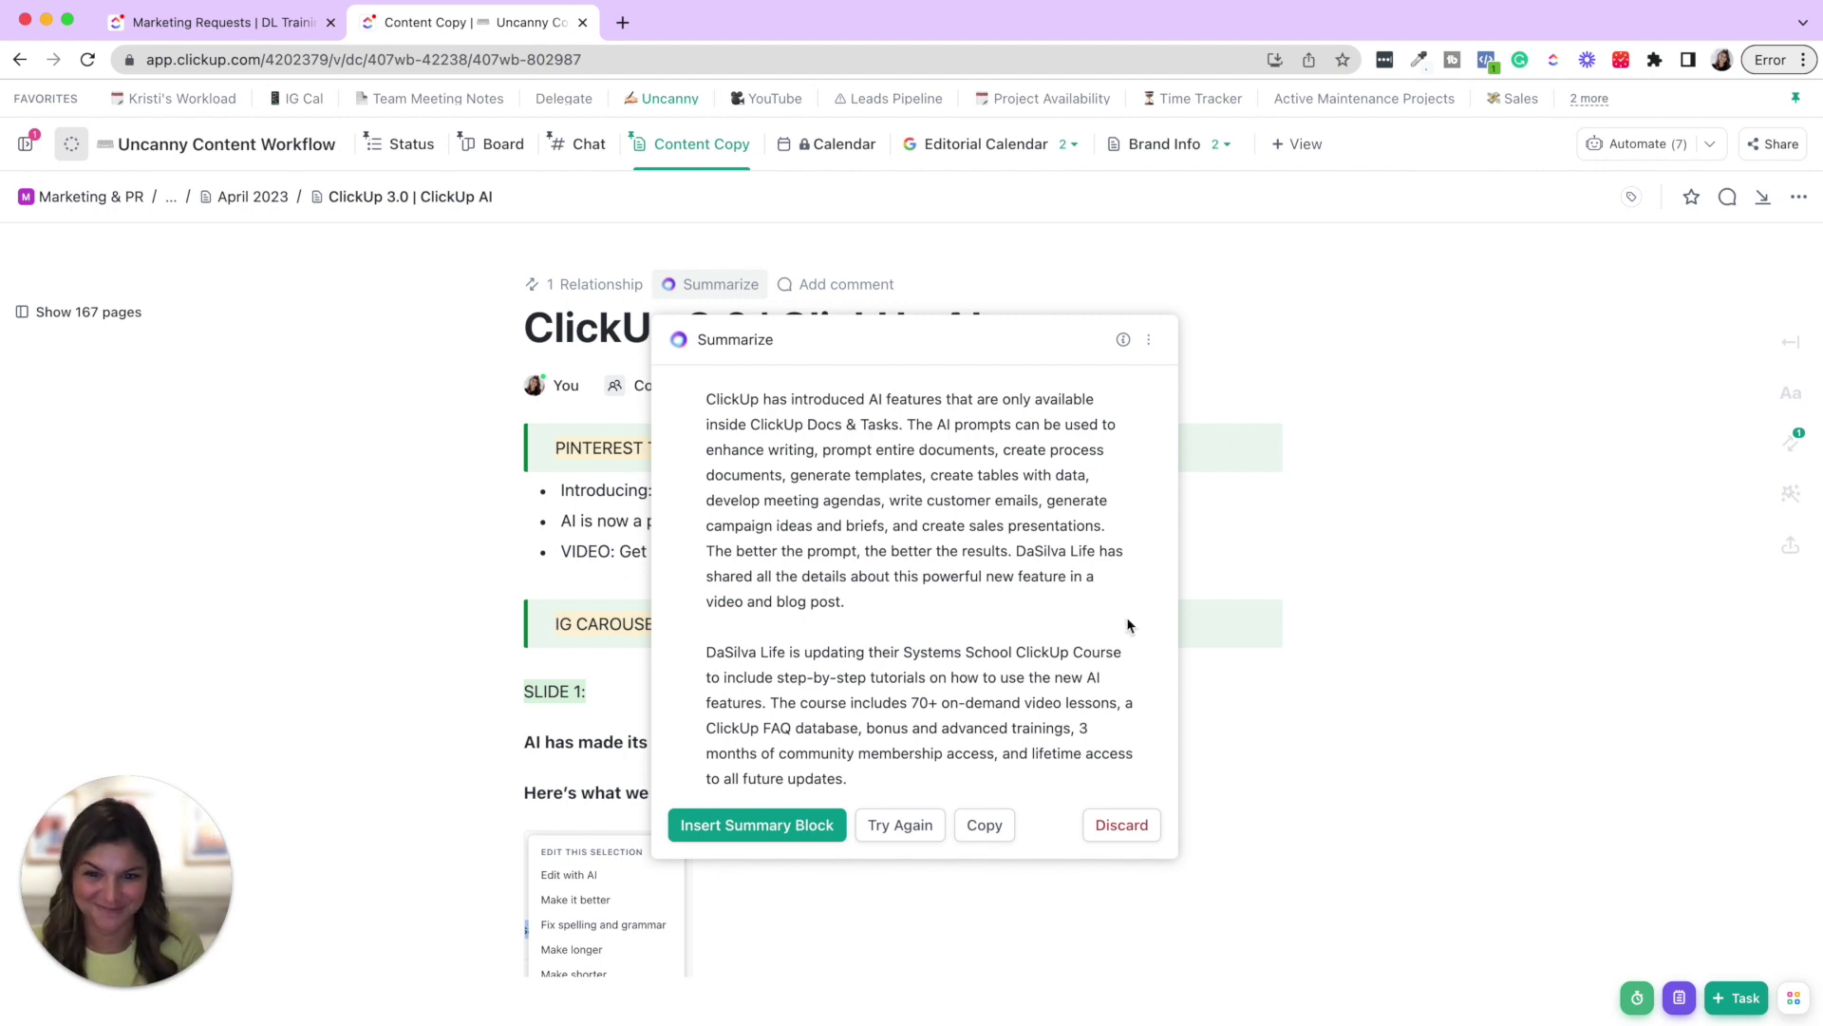
click(769, 825)
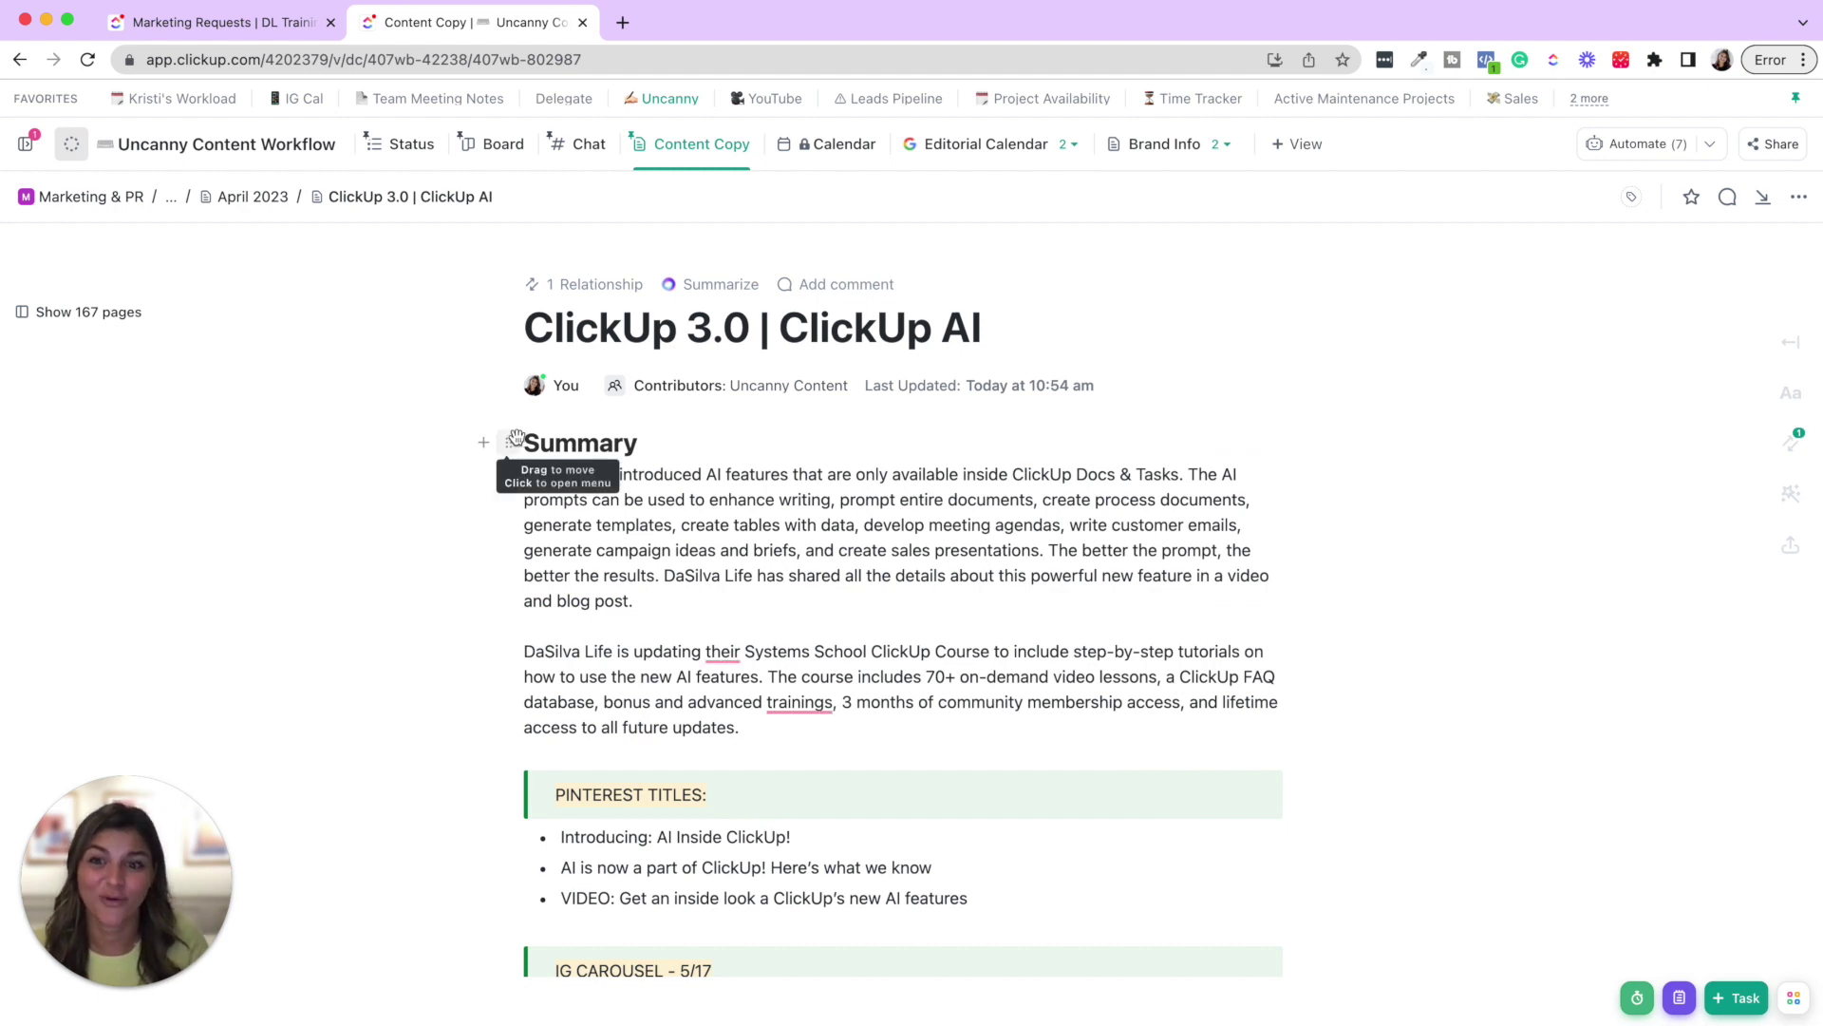
drag(518, 440, 522, 440)
Step: Generate a second AI summary and discard it without inserting
click(698, 284)
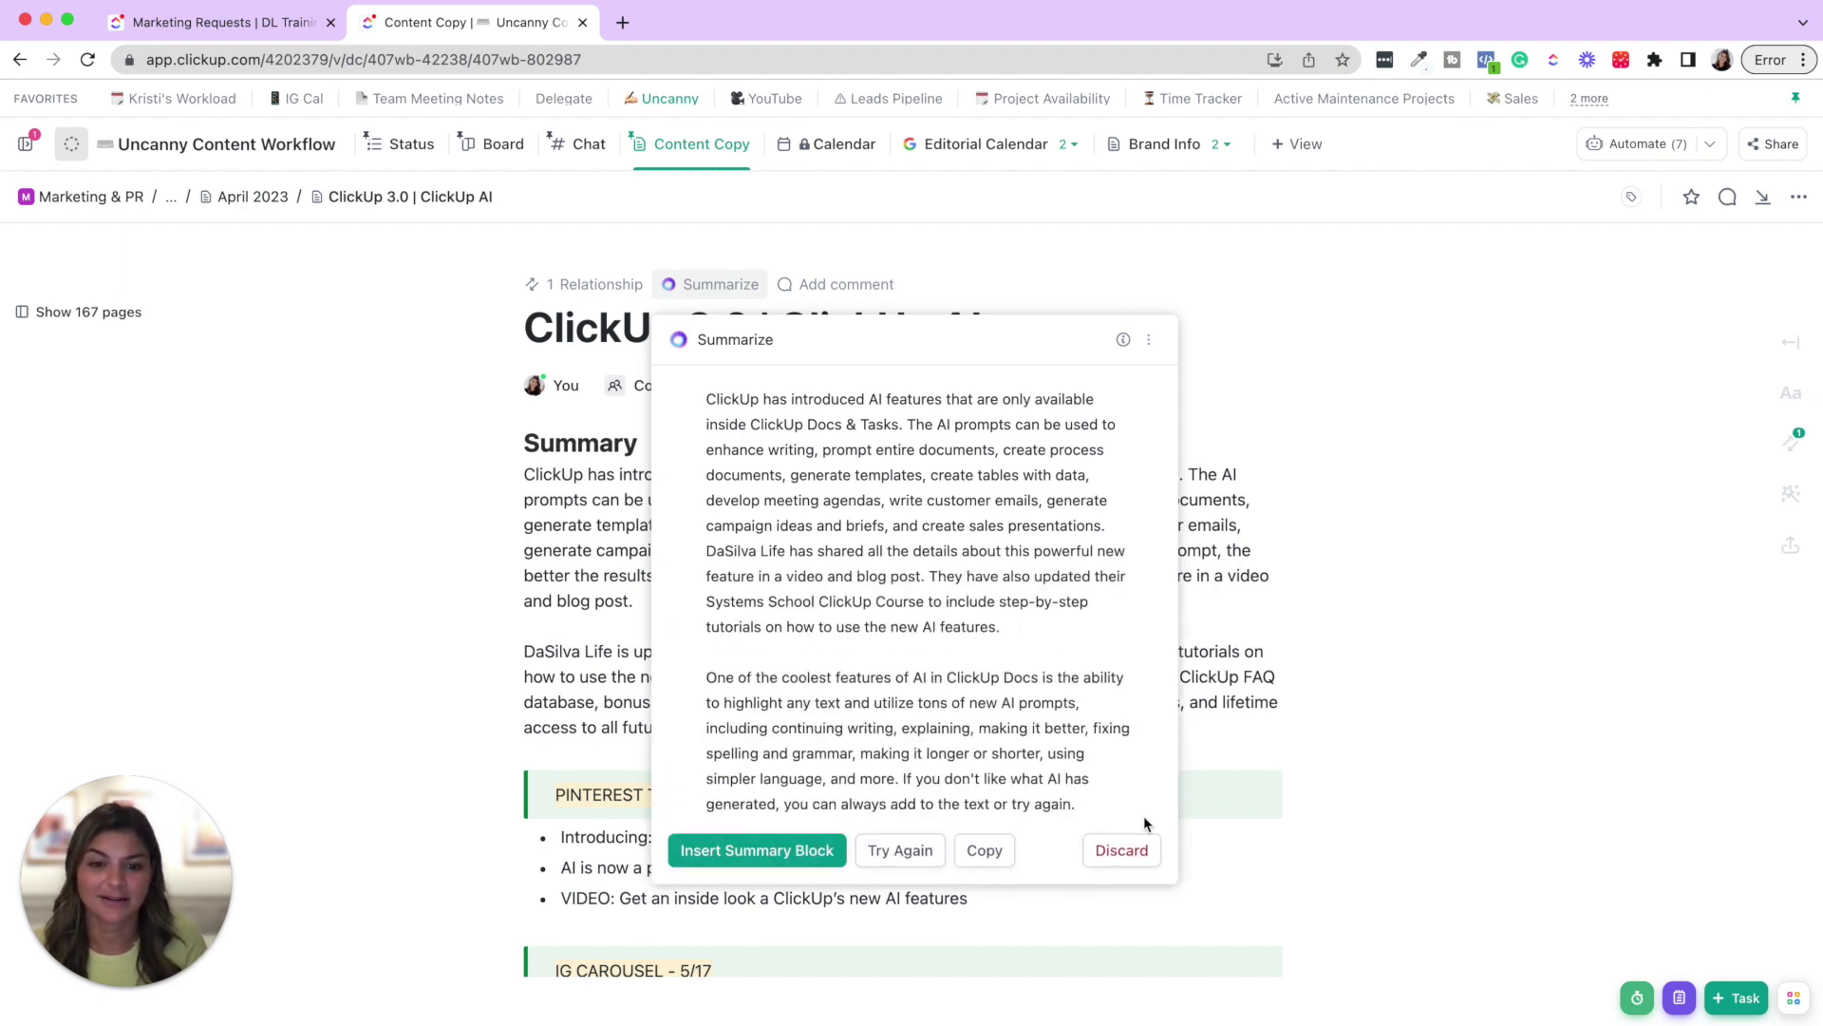
click(1311, 494)
scroll(728, 534, down, 1)
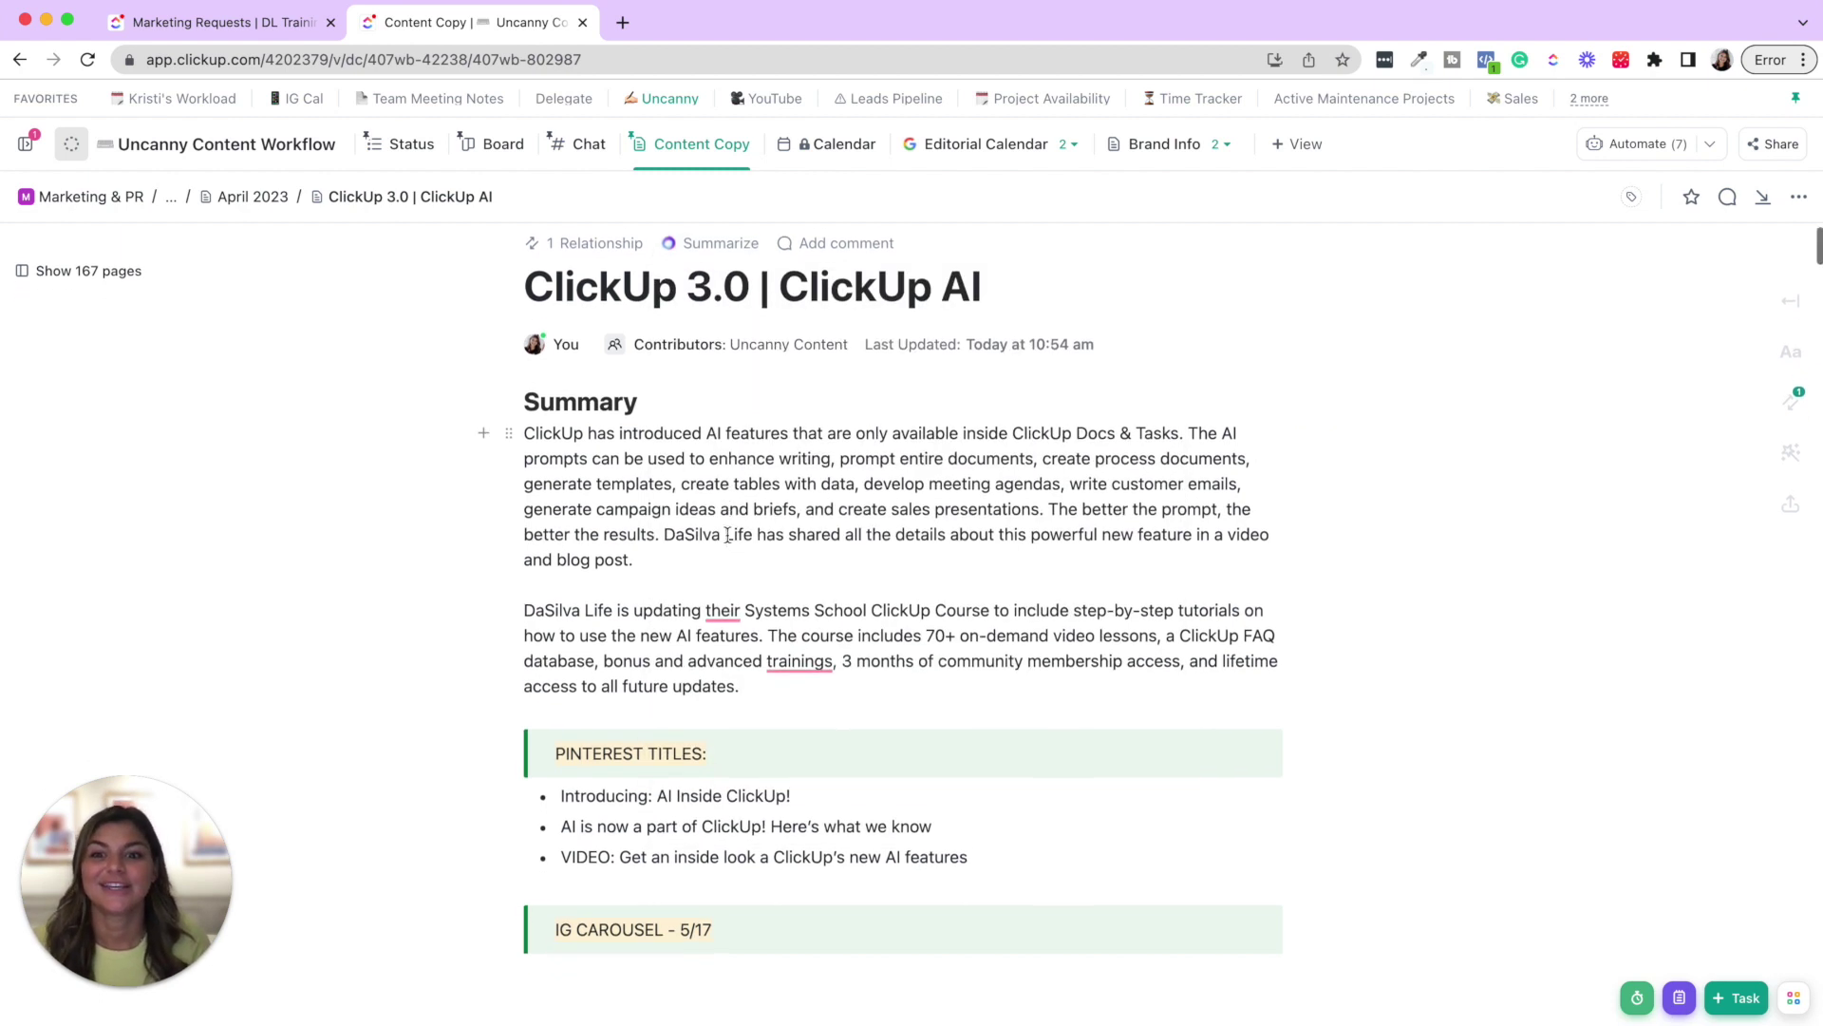
Step: Add an empty line below the summary and scroll the / menu to the ClickUp AI options
click(778, 667)
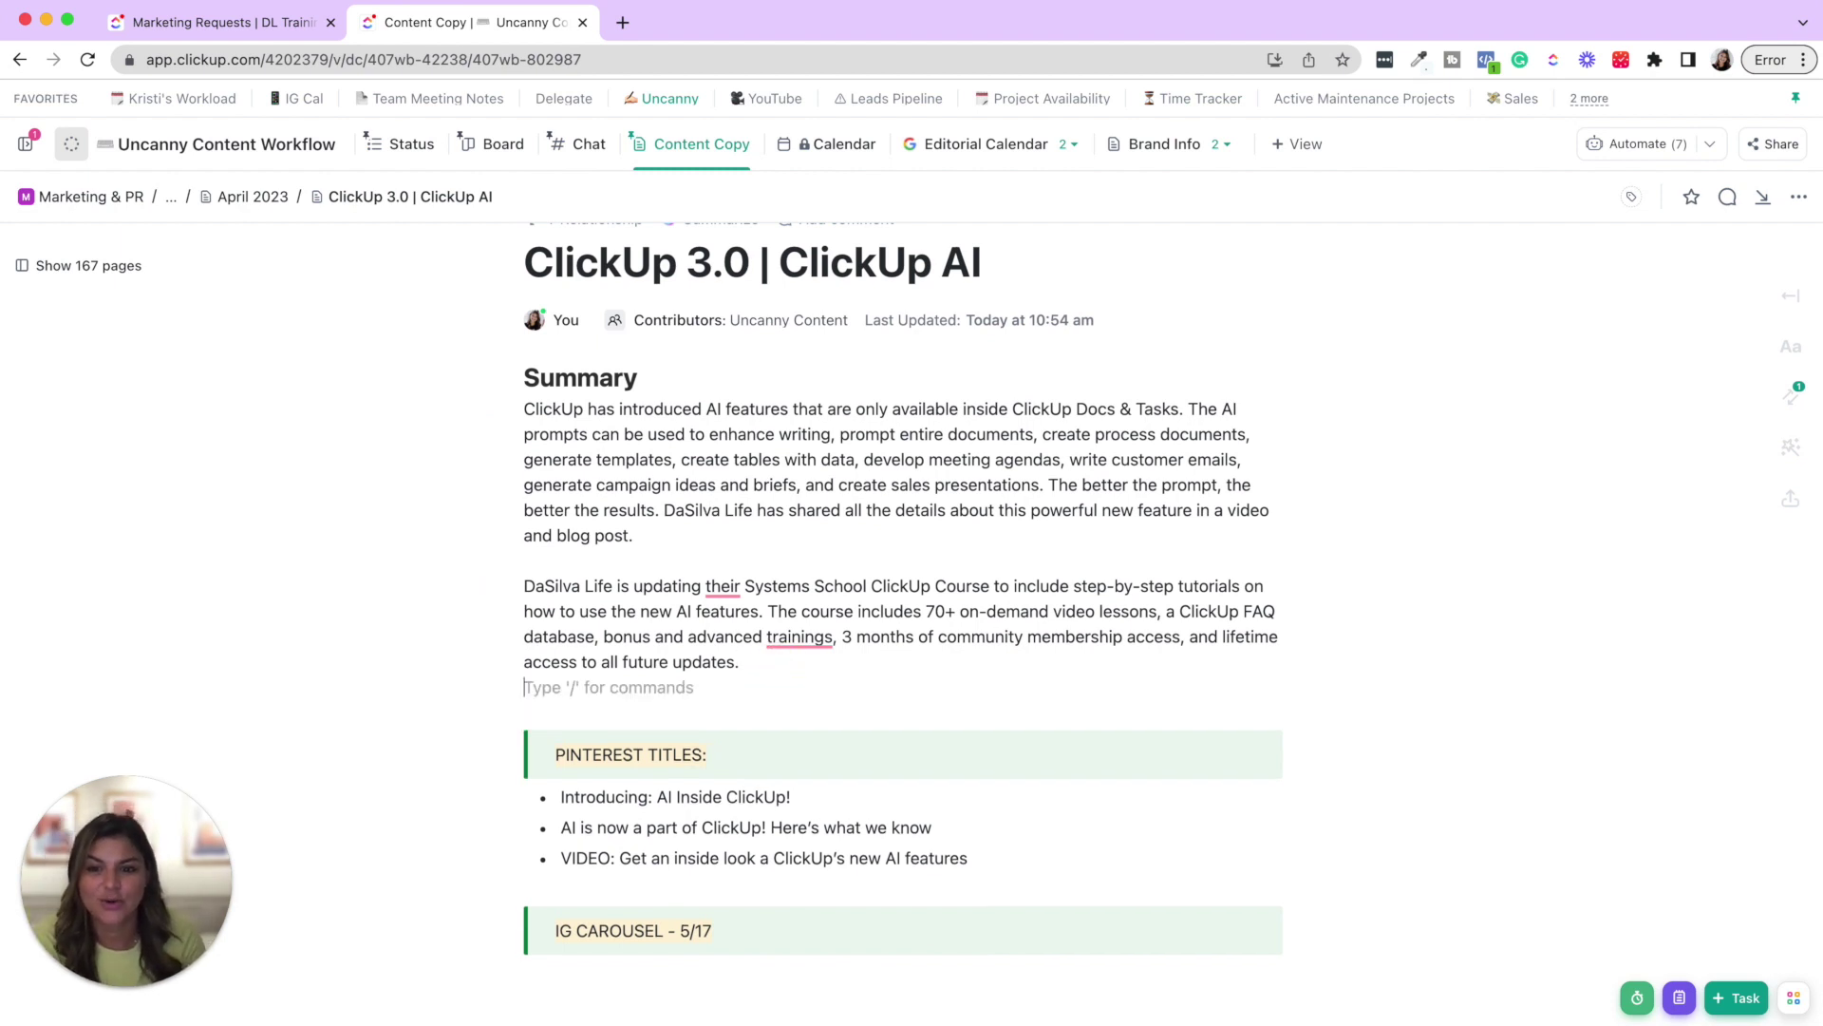
key(Return)
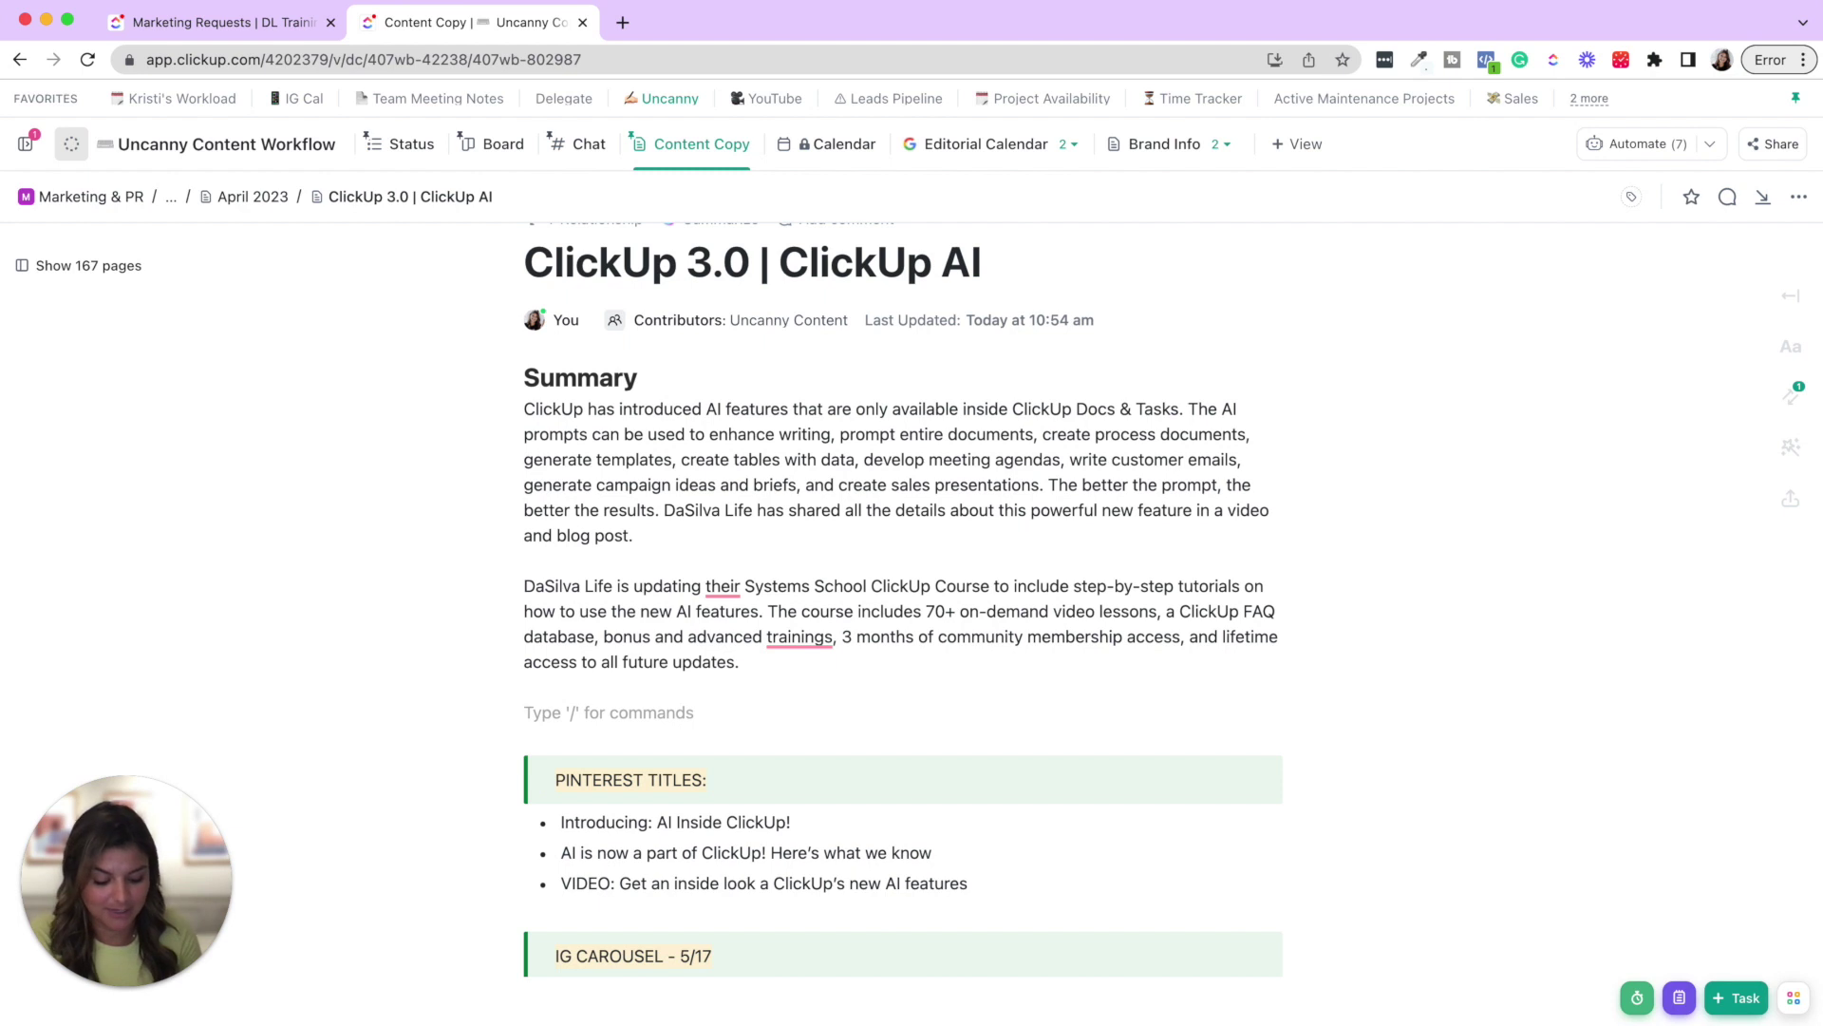
text(/)
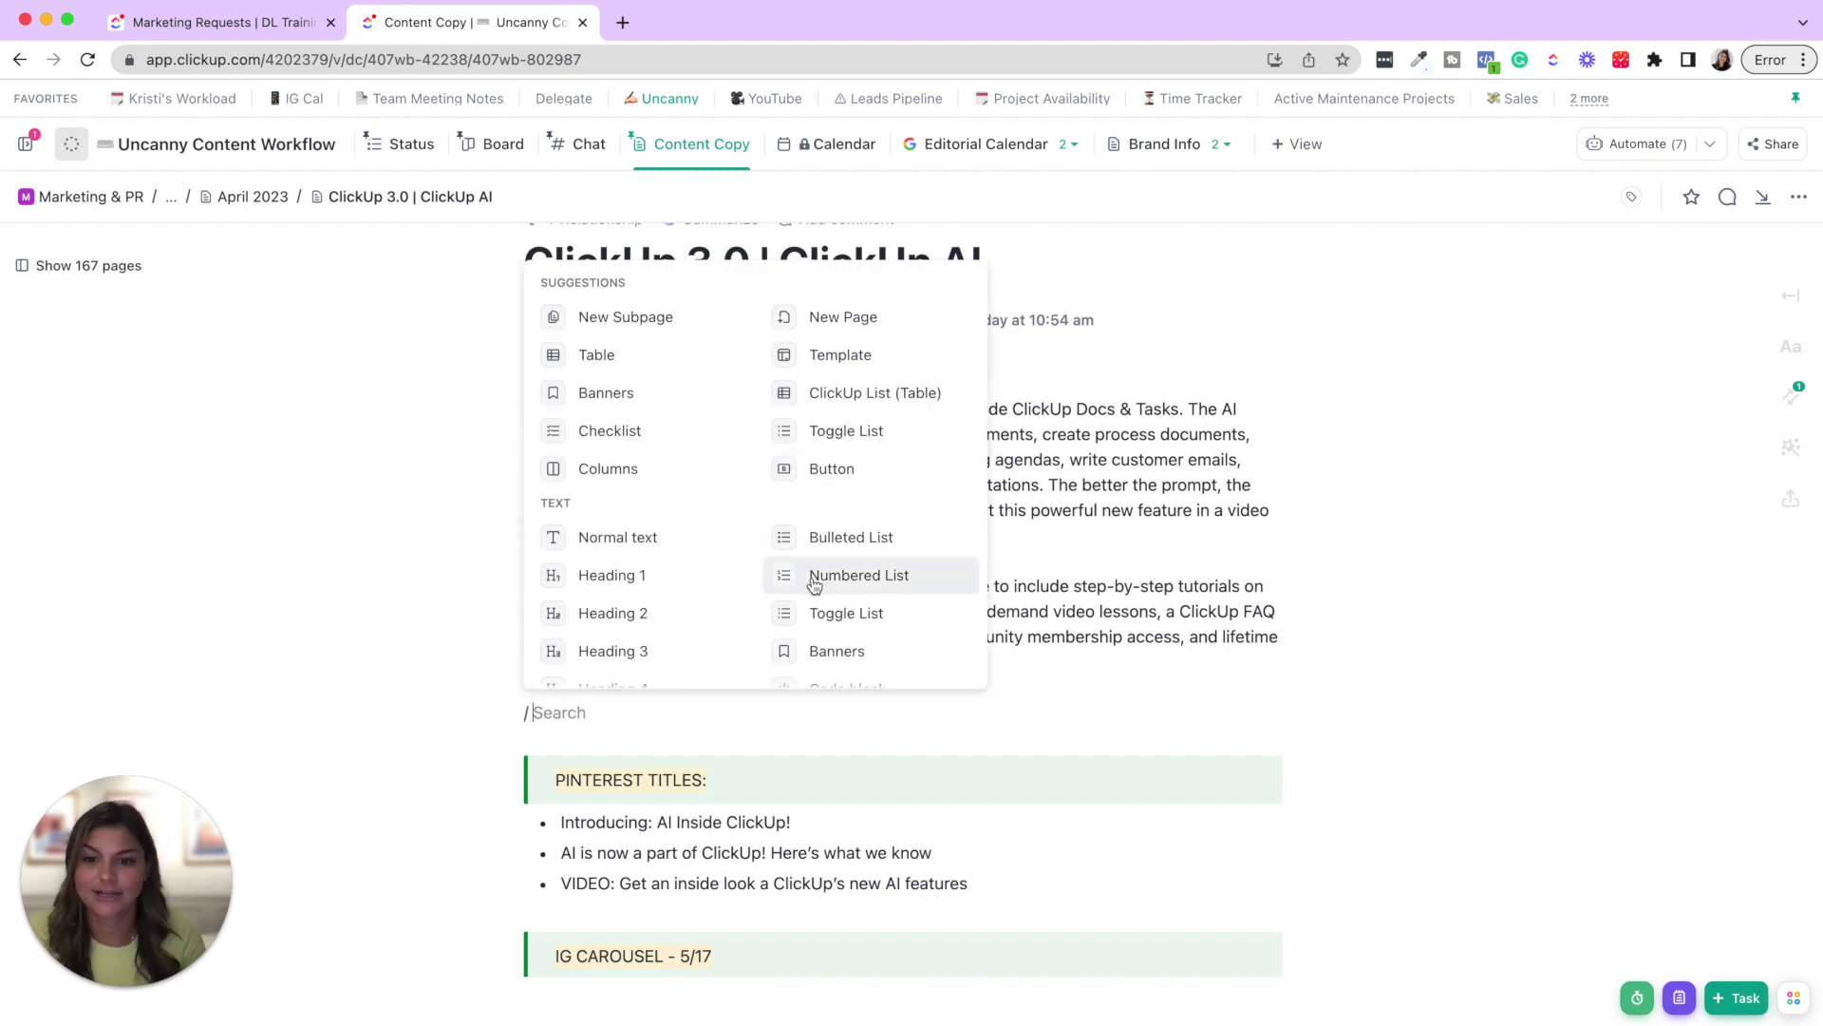
scroll(812, 580, down, 10)
scroll(813, 584, down, 10)
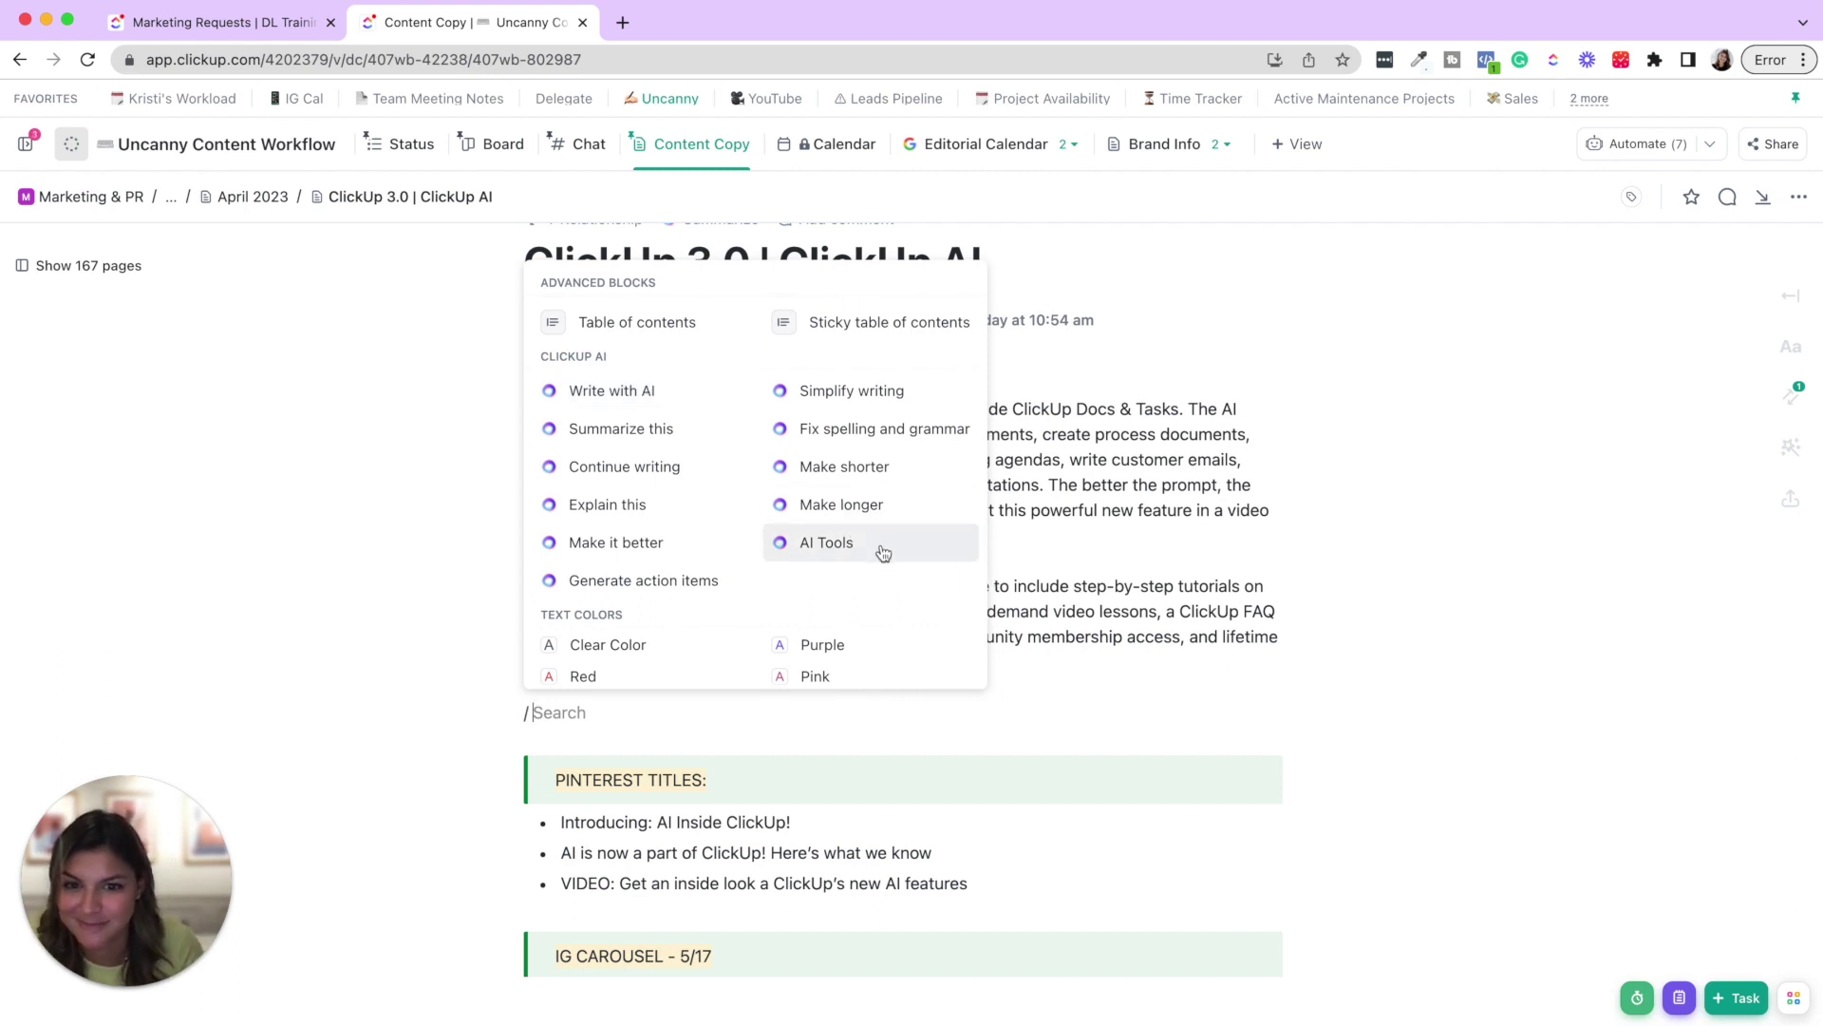
Step: Generate a post with the AI prompt 'Write a LinkedIn Post featuring the new ClickUp AI features' and copy it
click(639, 385)
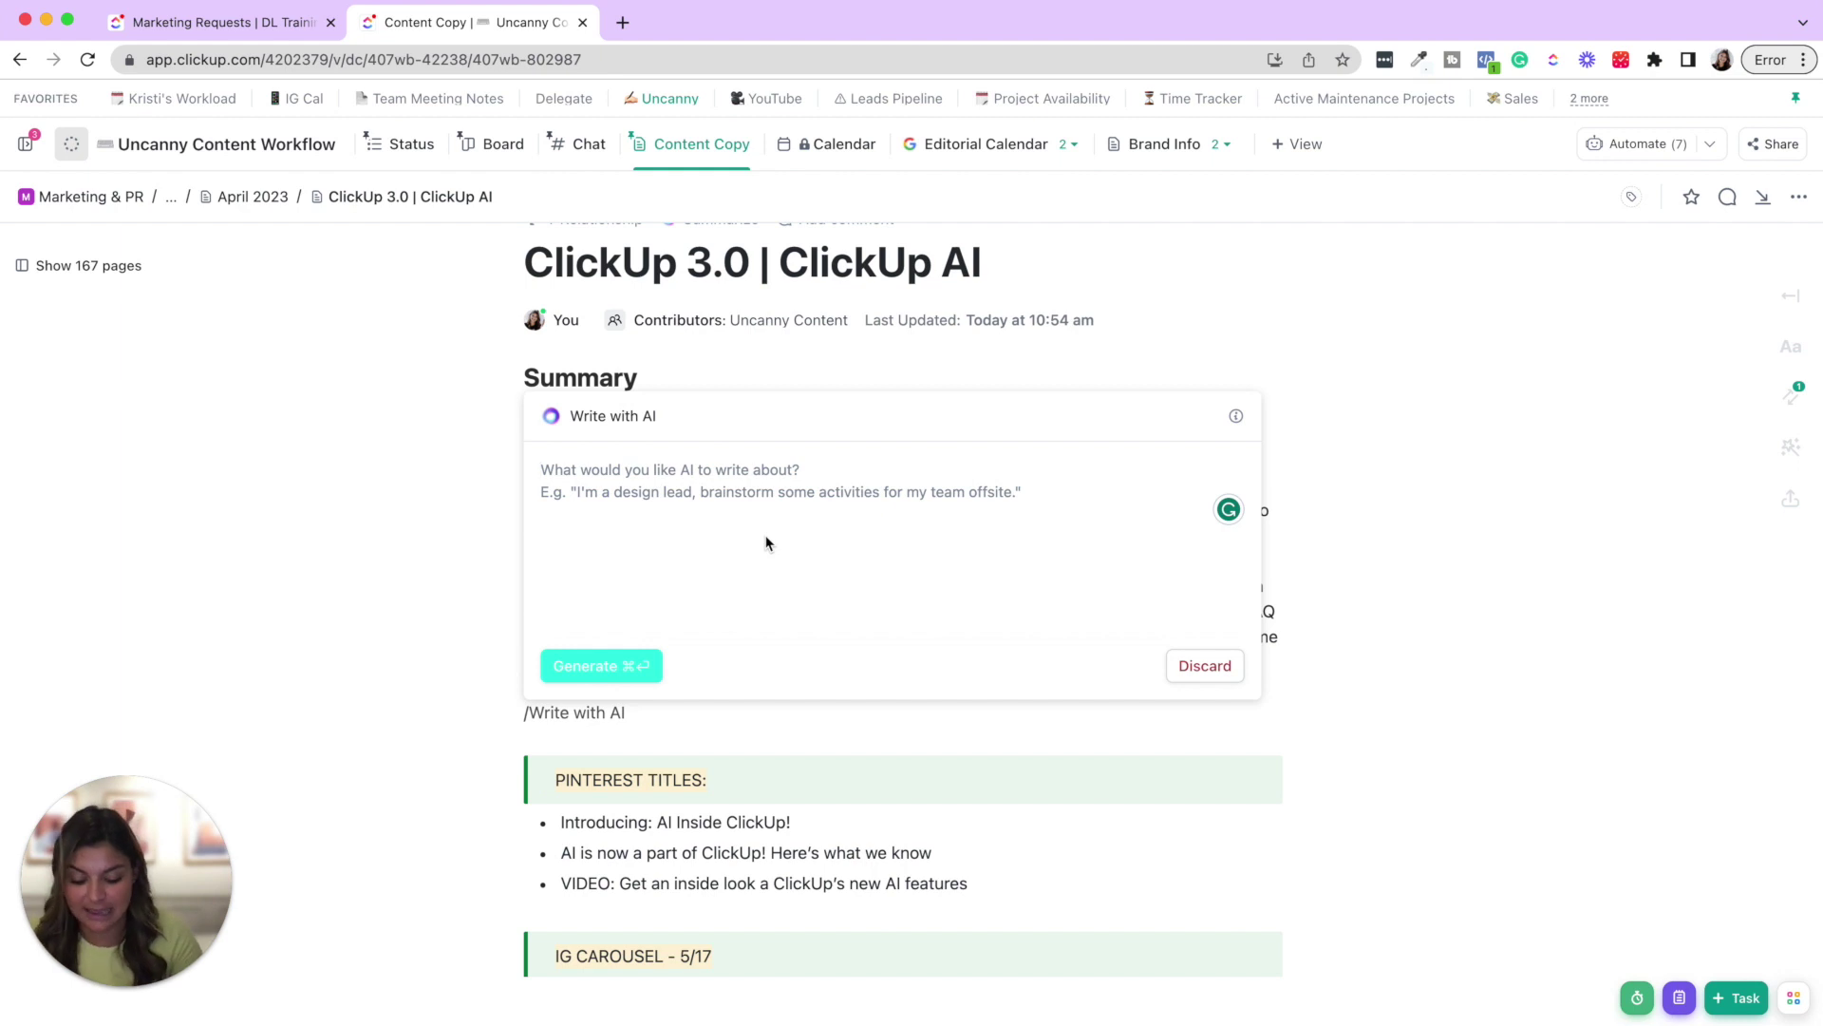
text(Write)
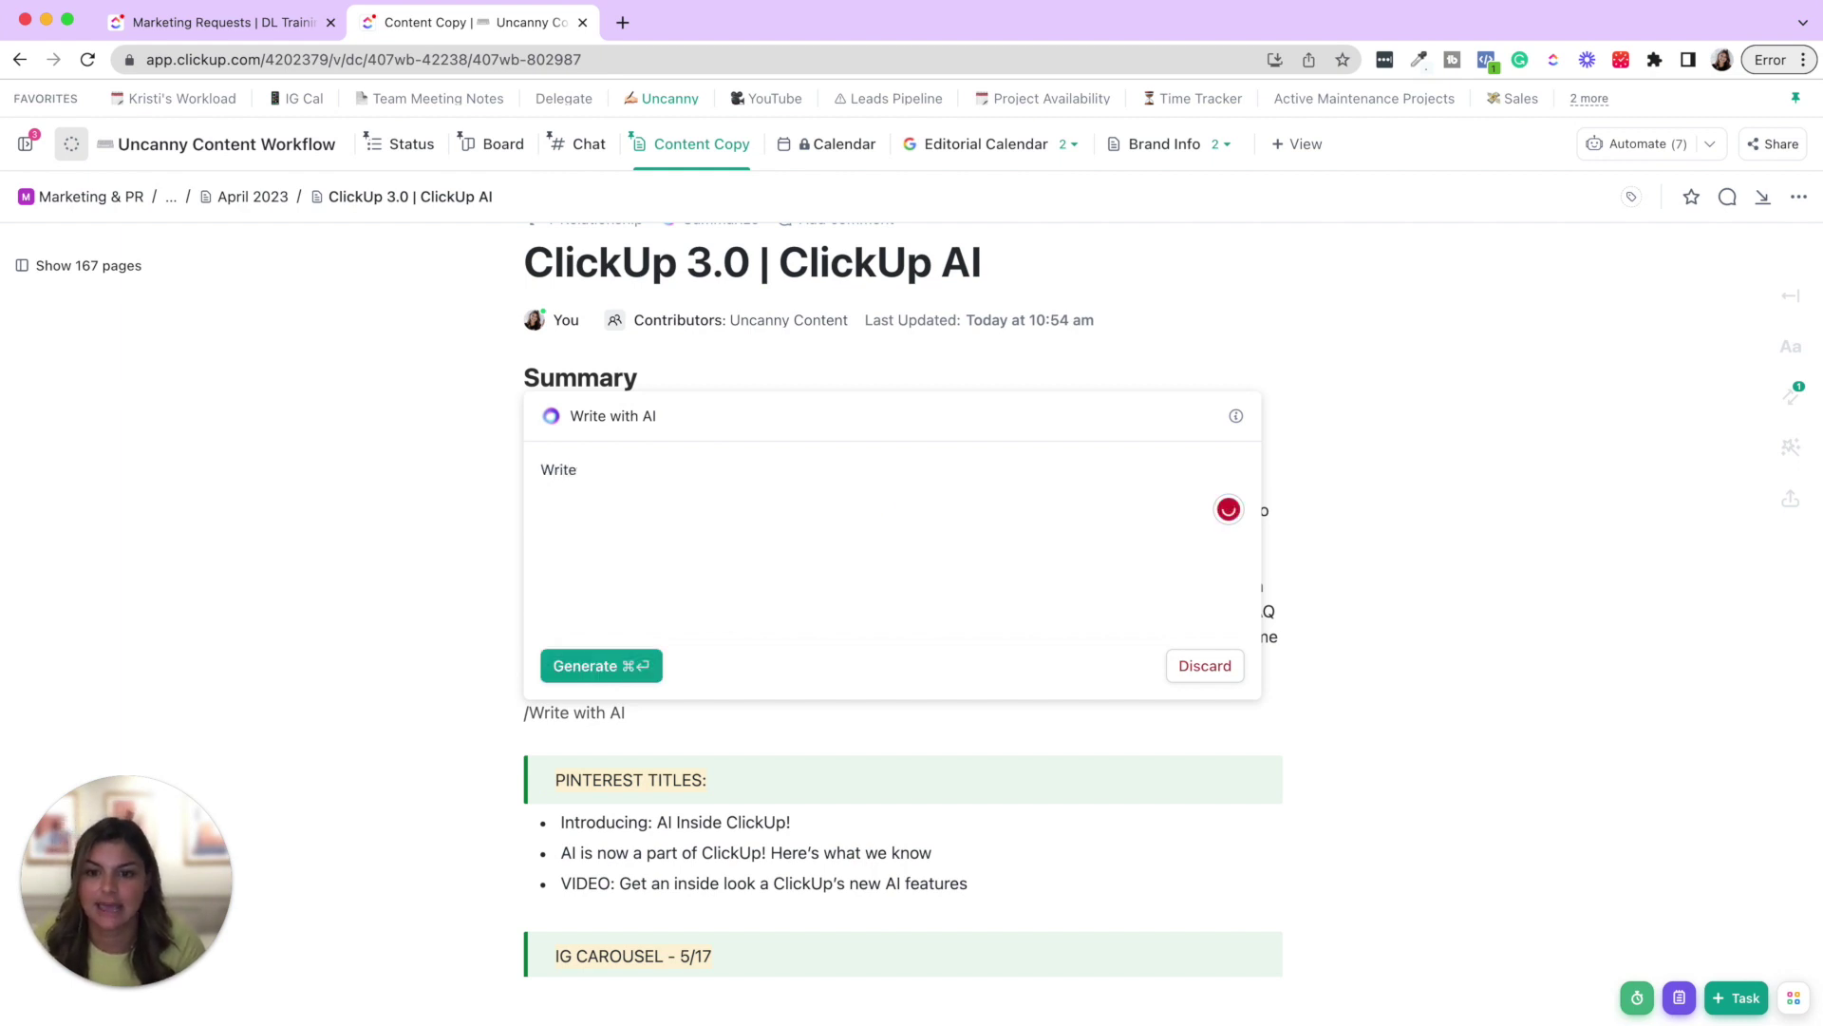
text( a LinkedIn )
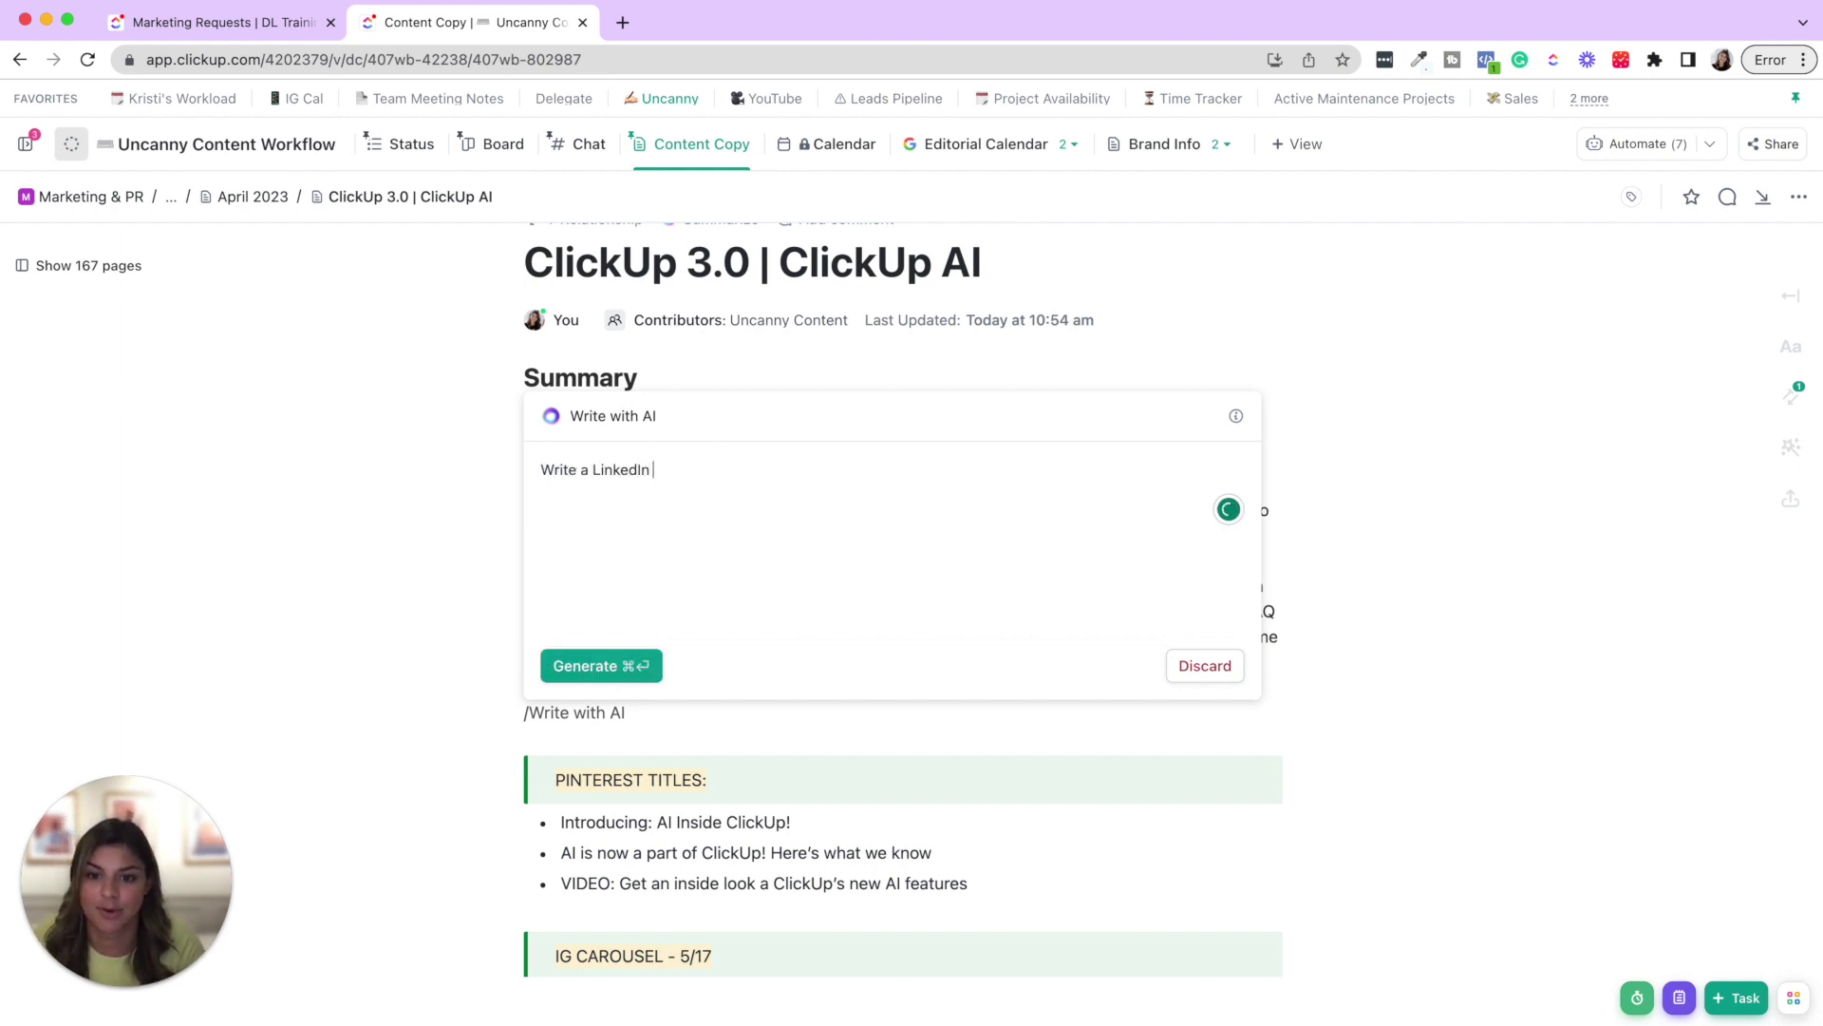
text(Post featuri)
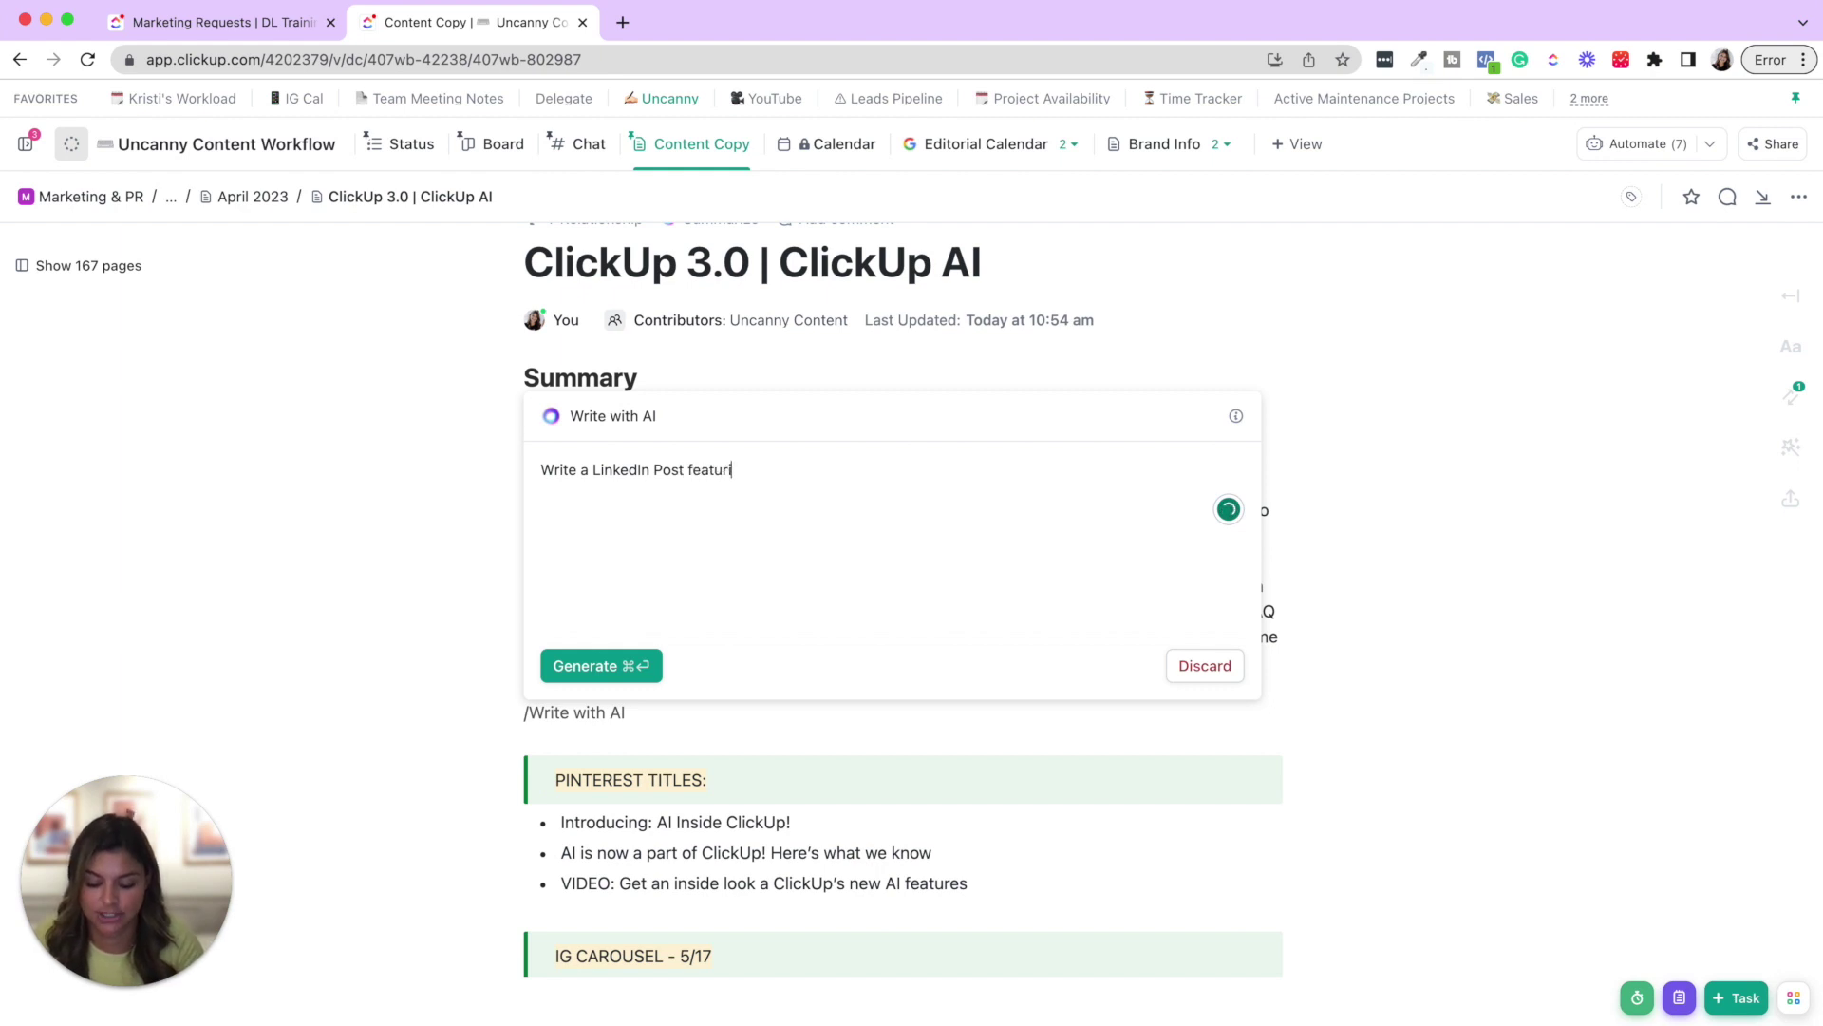
text(ng the new Click)
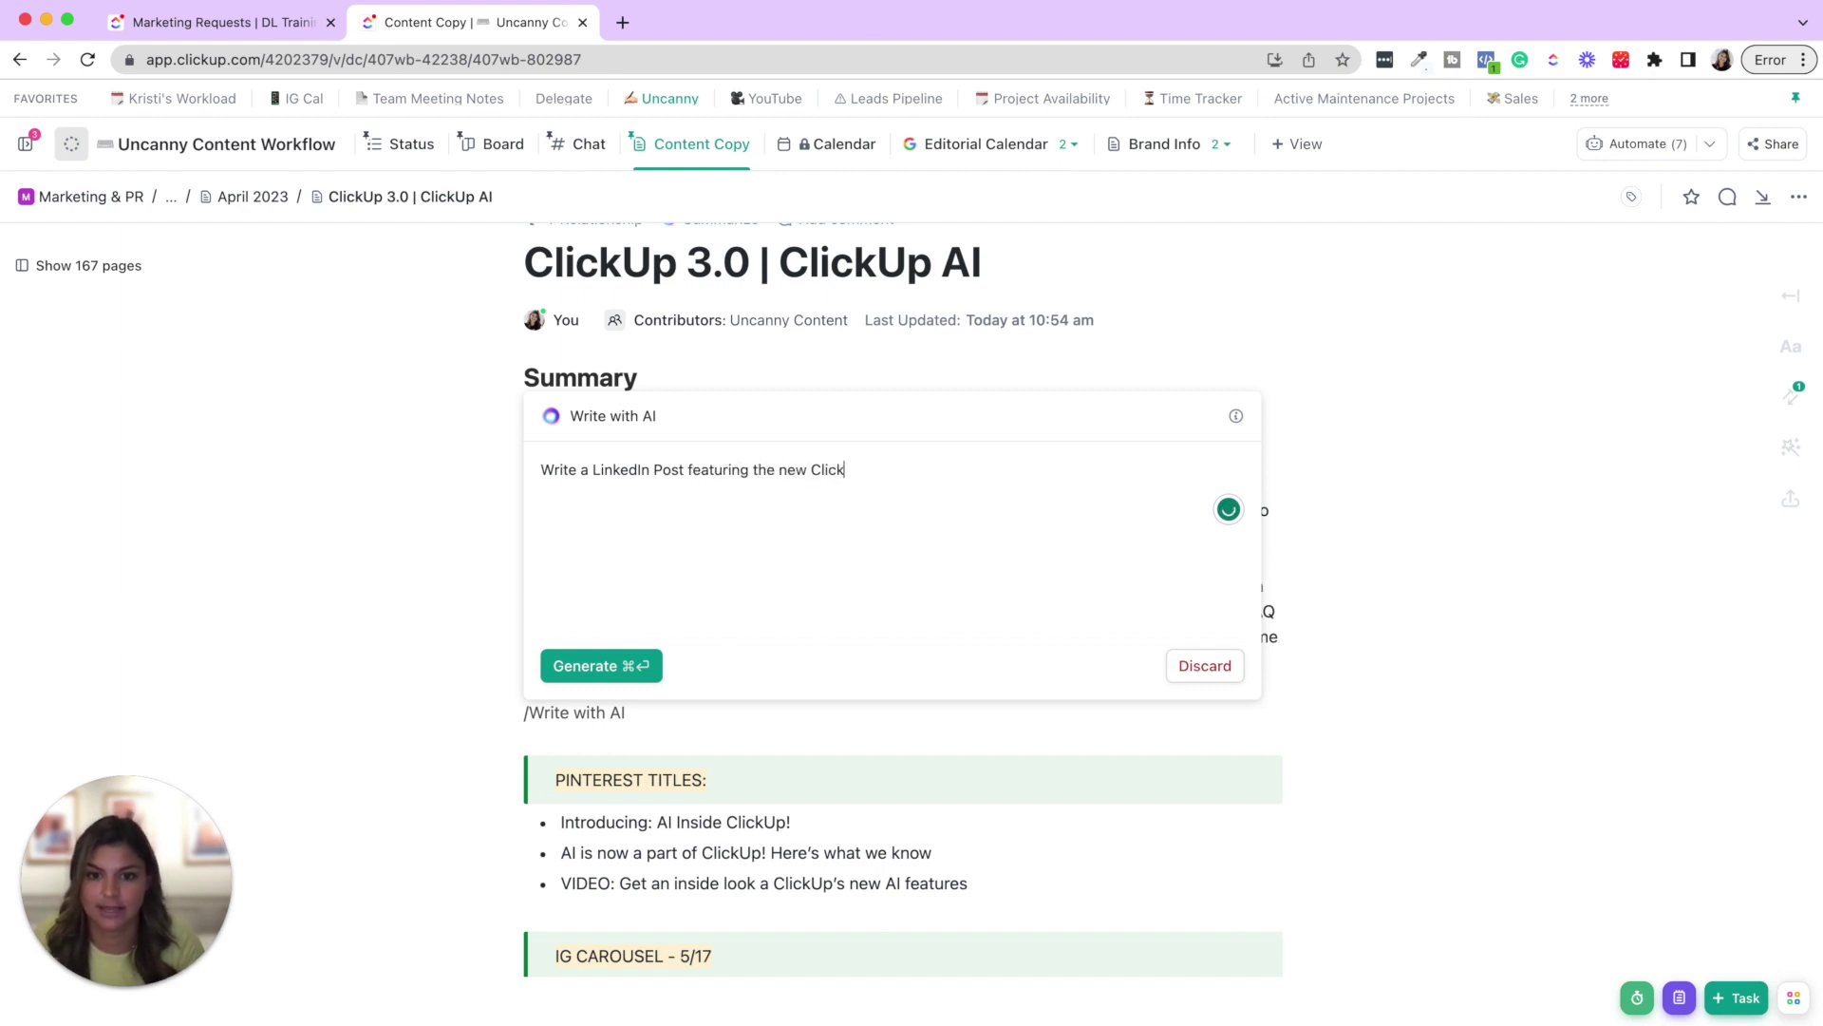
text(Up AI features)
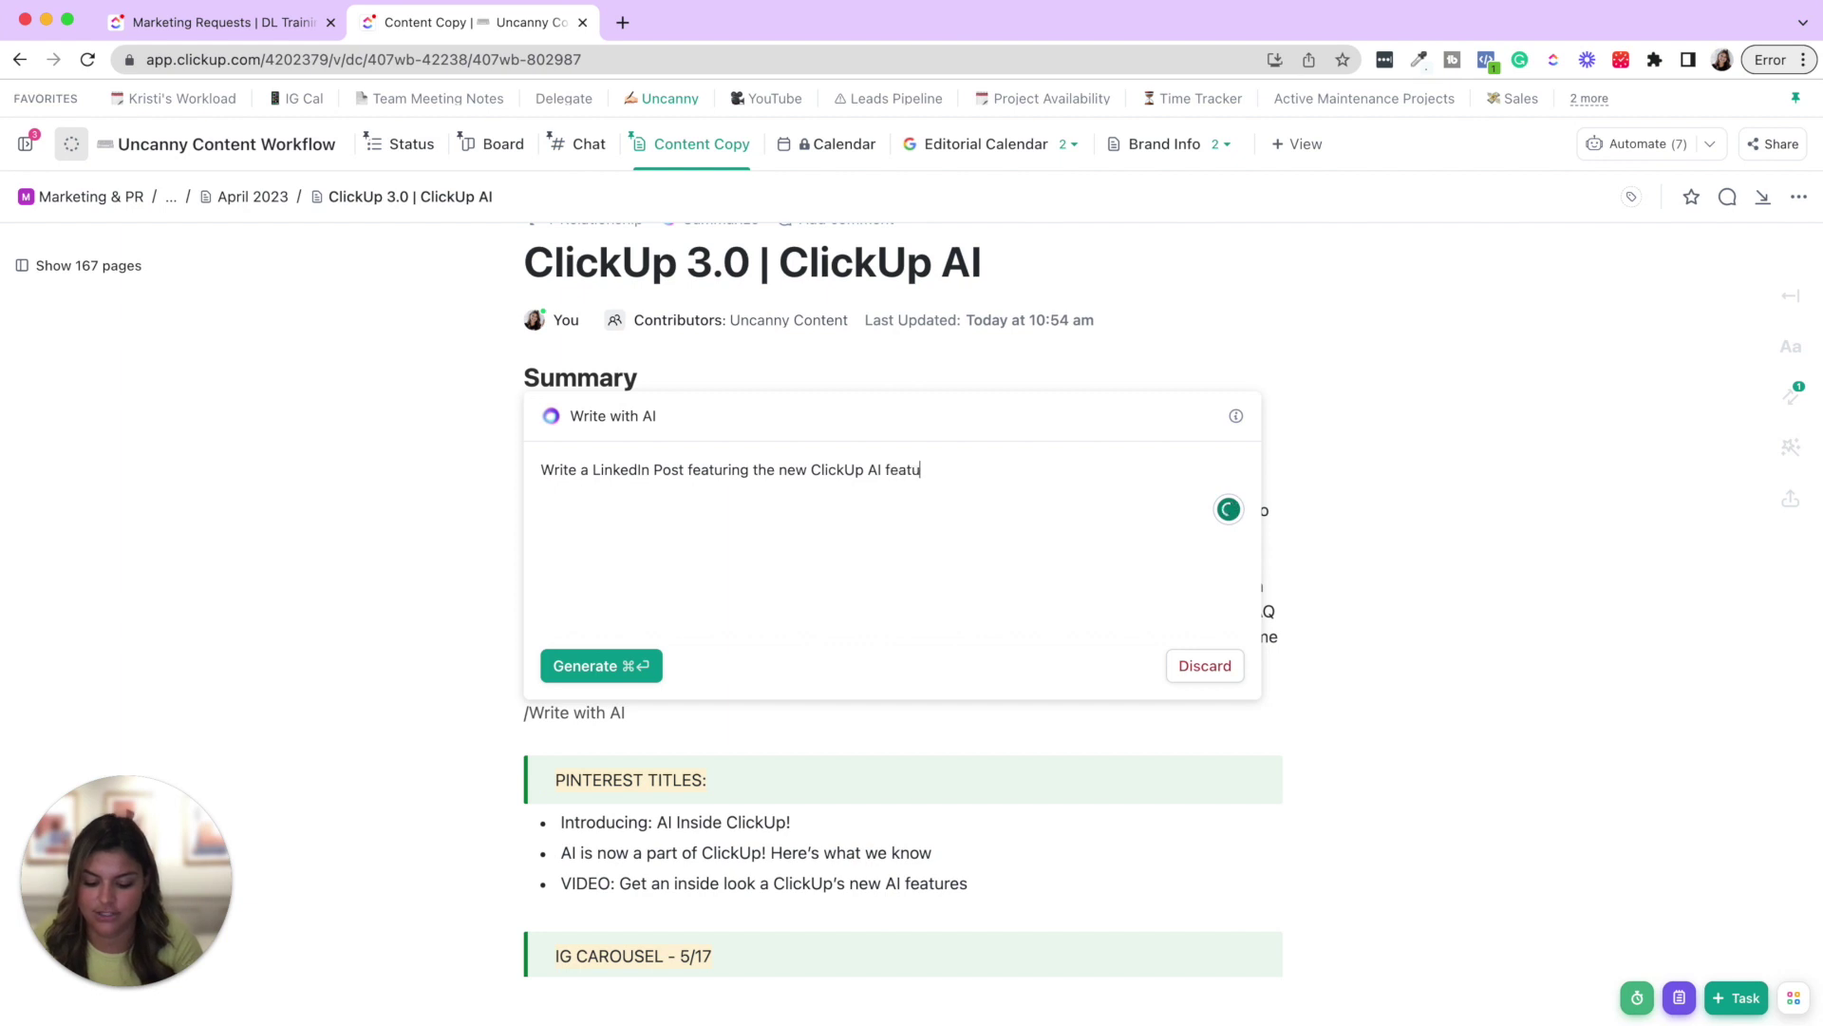
click(564, 669)
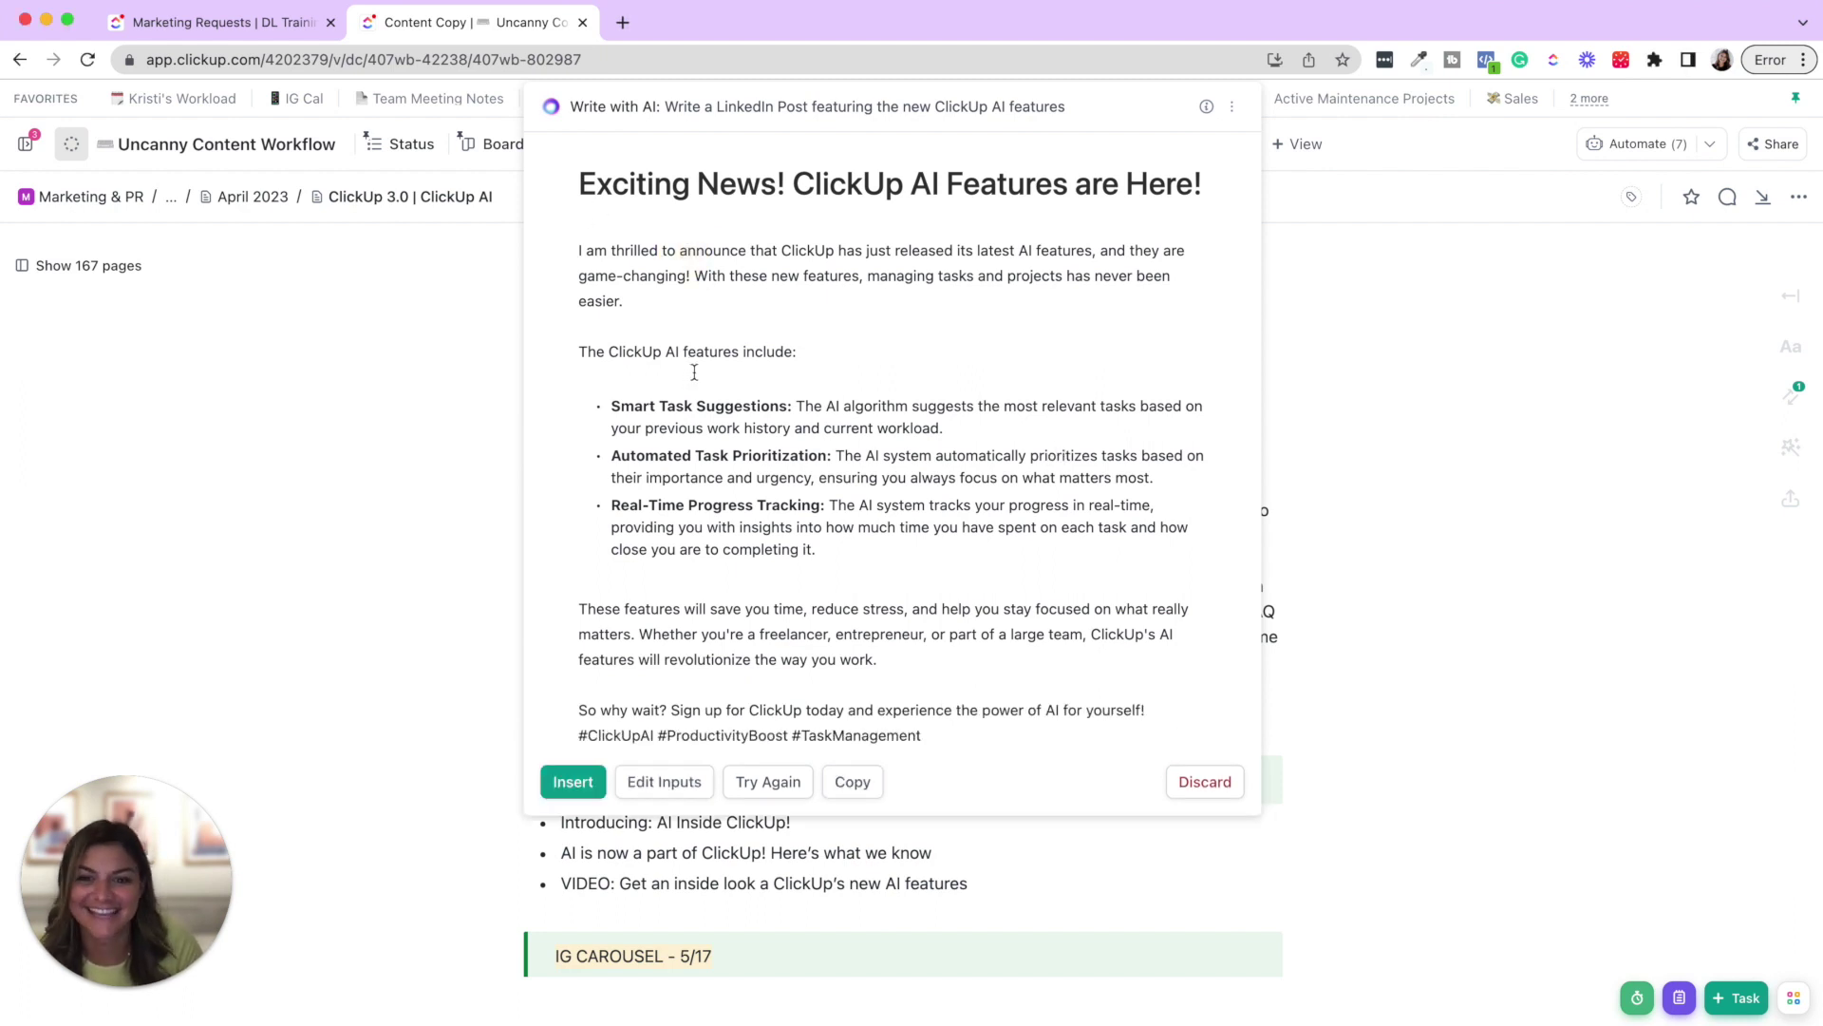
click(854, 781)
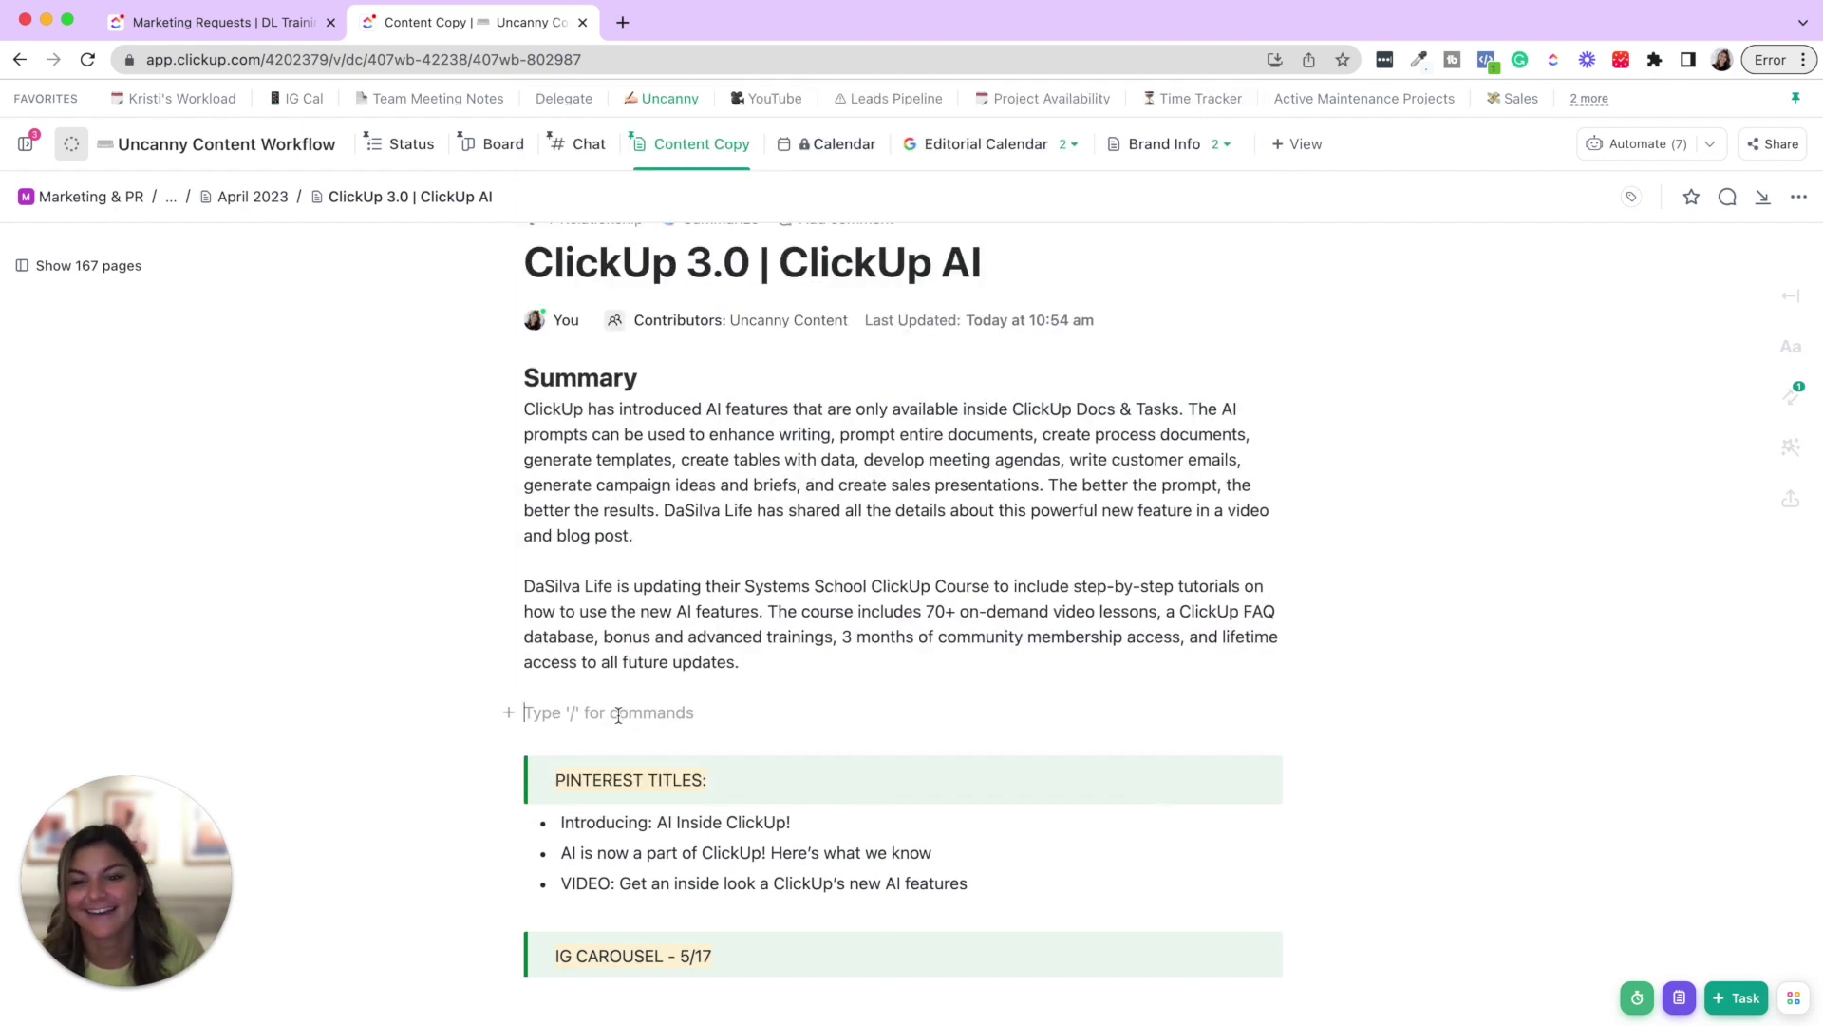
click(618, 714)
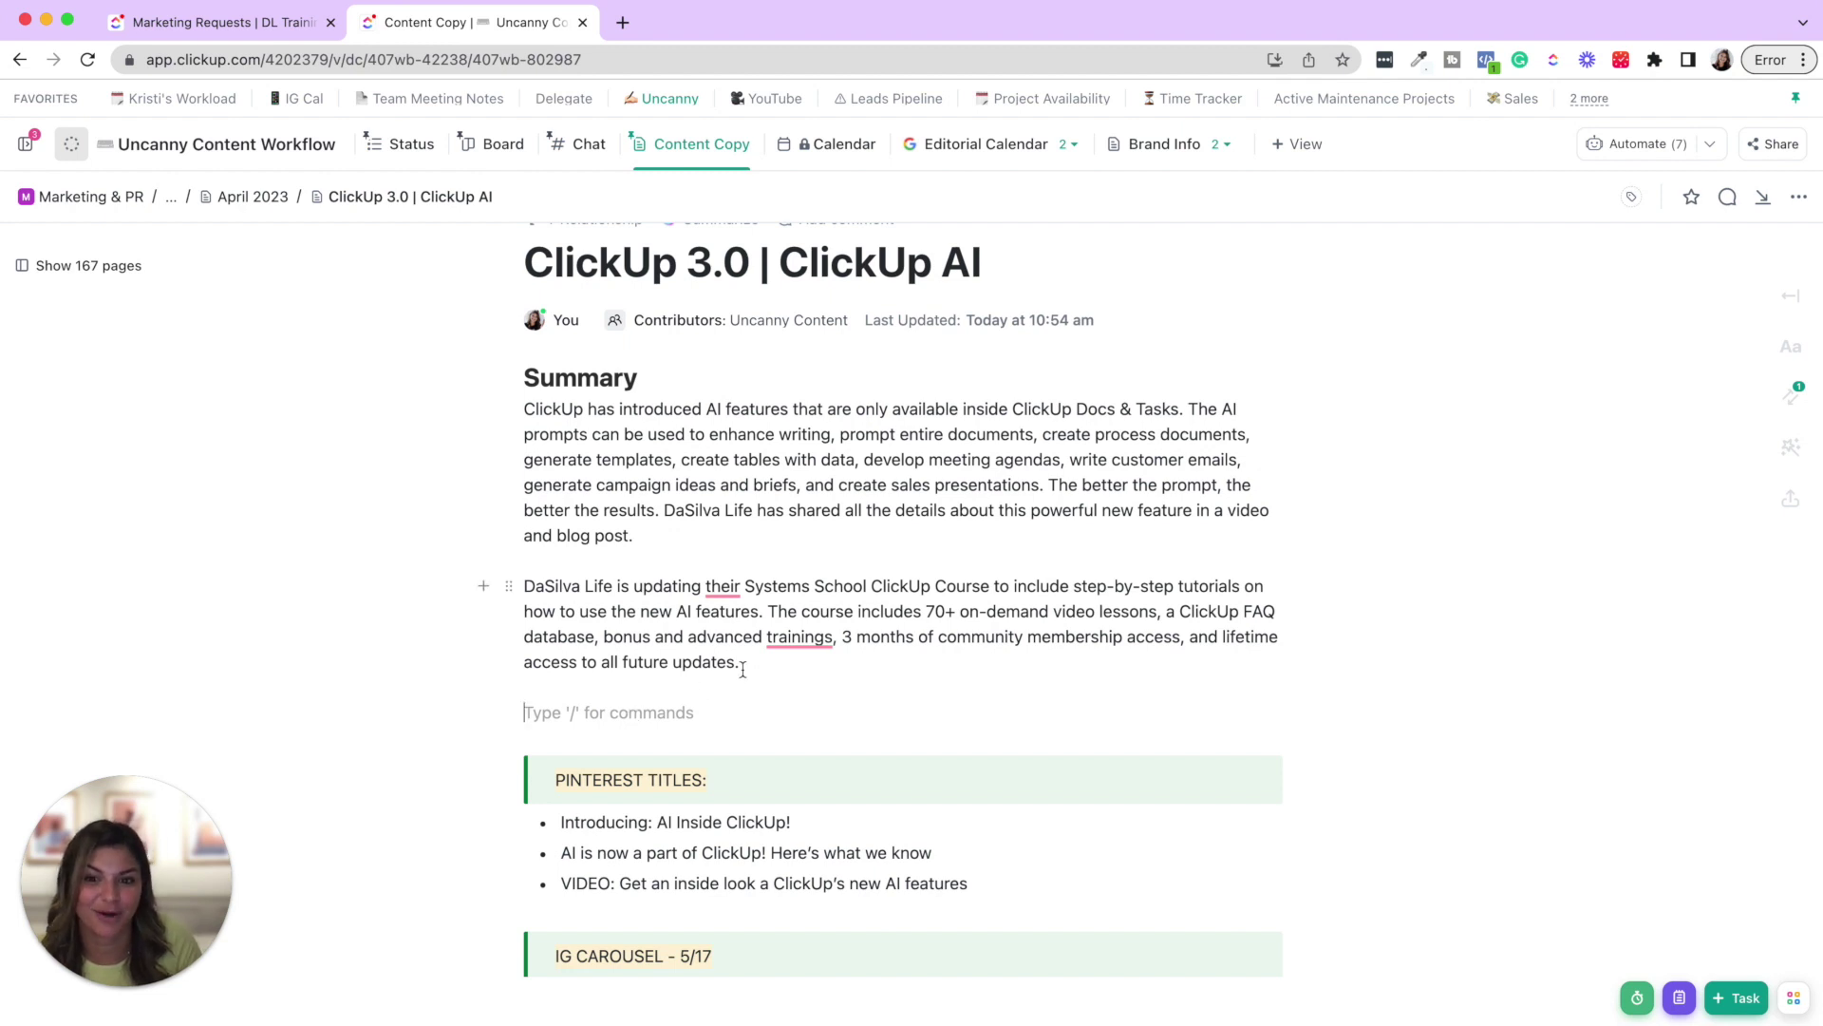
scroll(750, 662, down, 15)
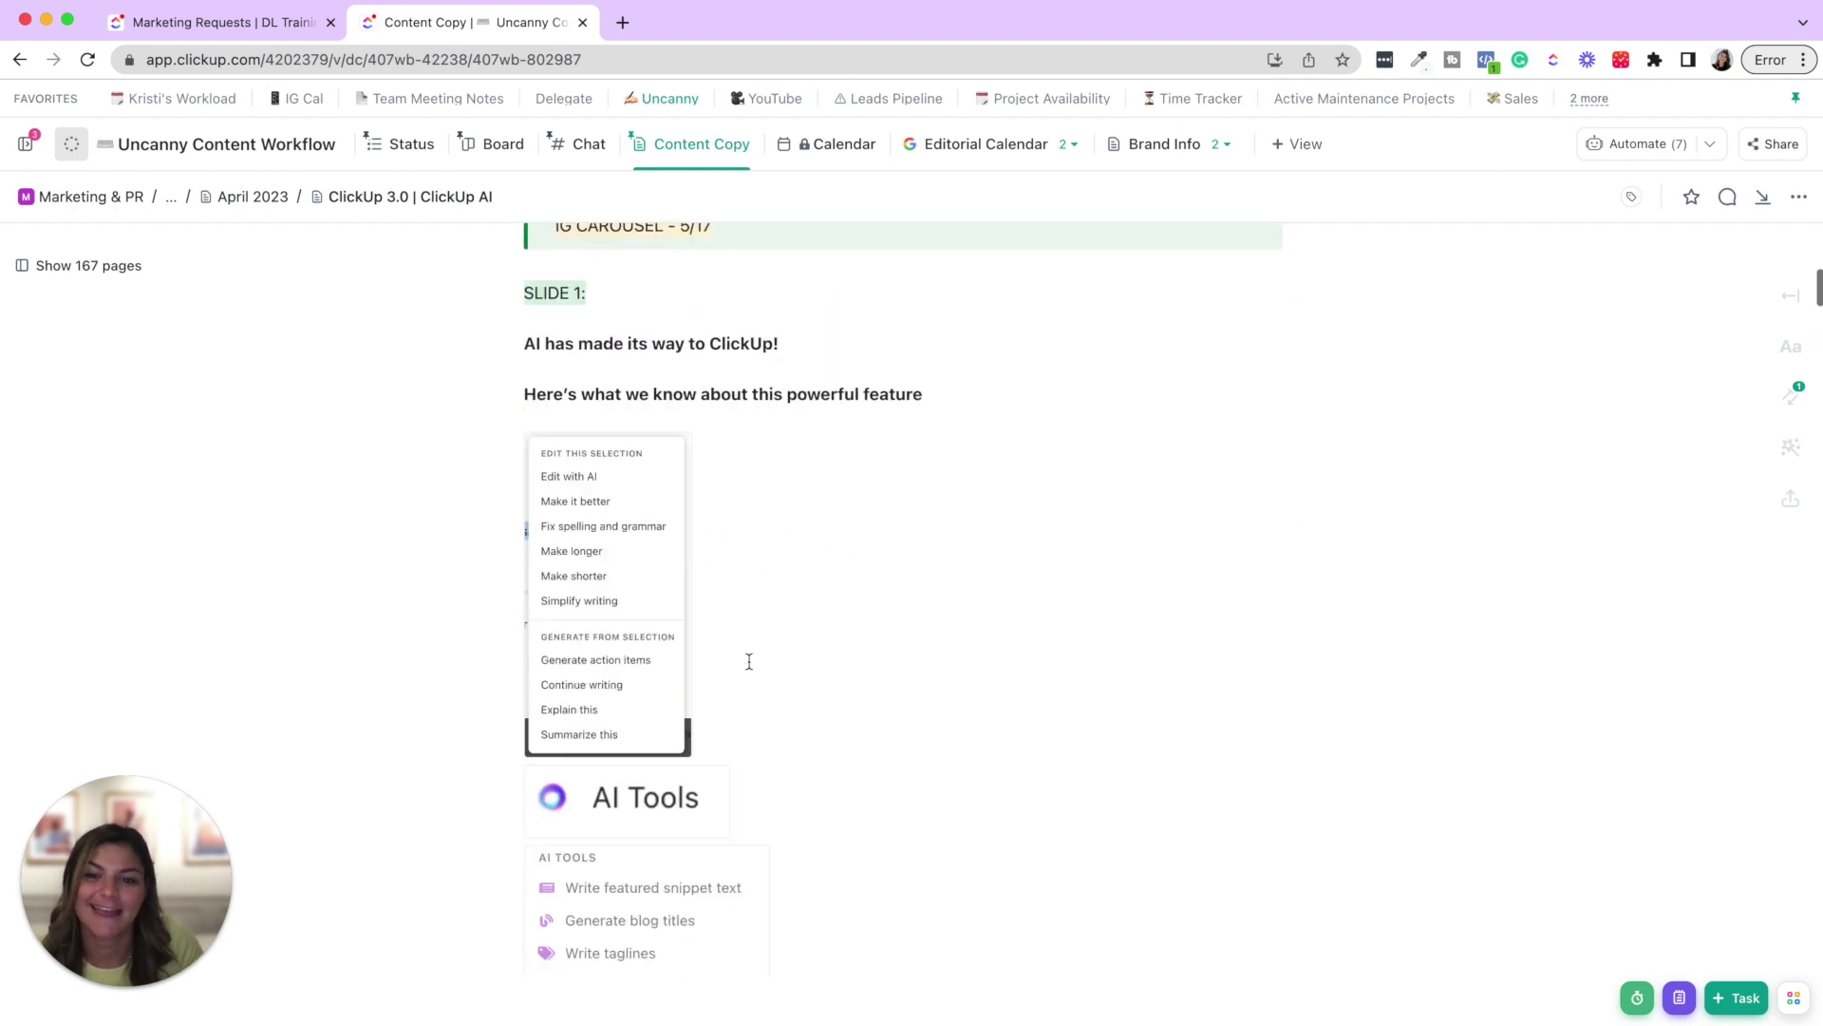
drag(949, 575, 481, 527)
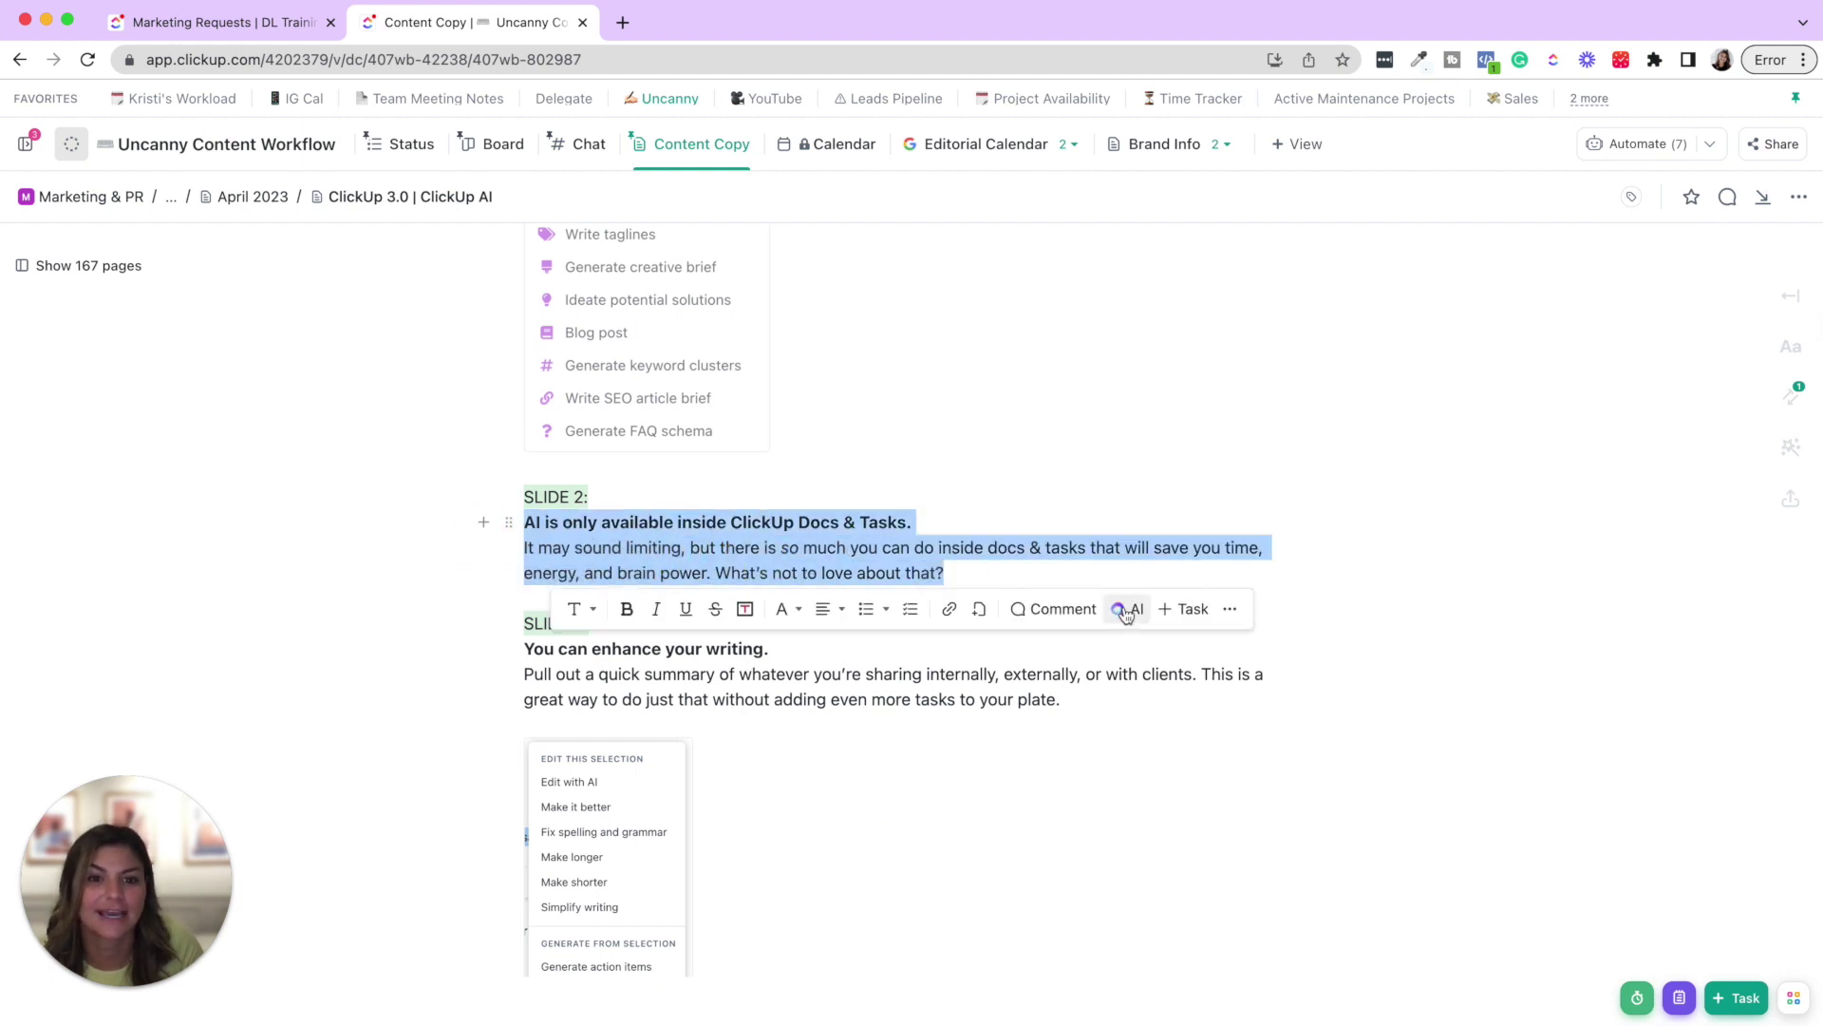
click(1125, 612)
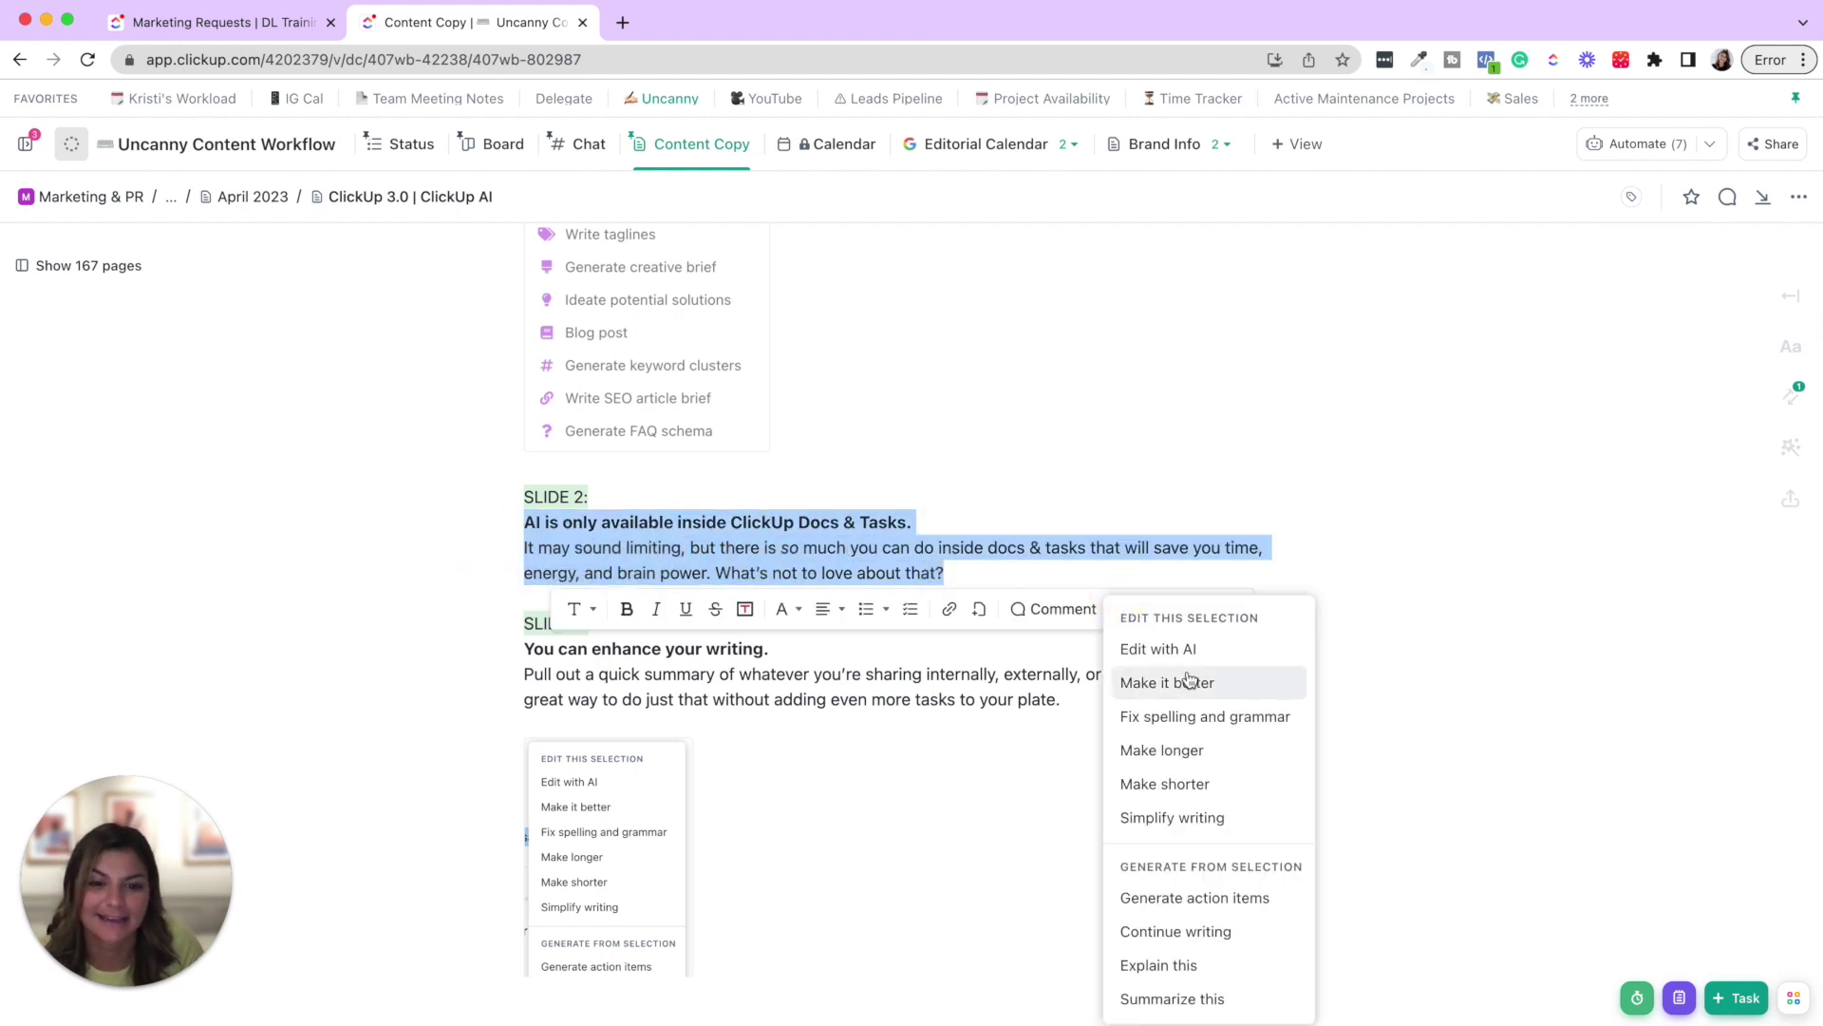
click(1189, 752)
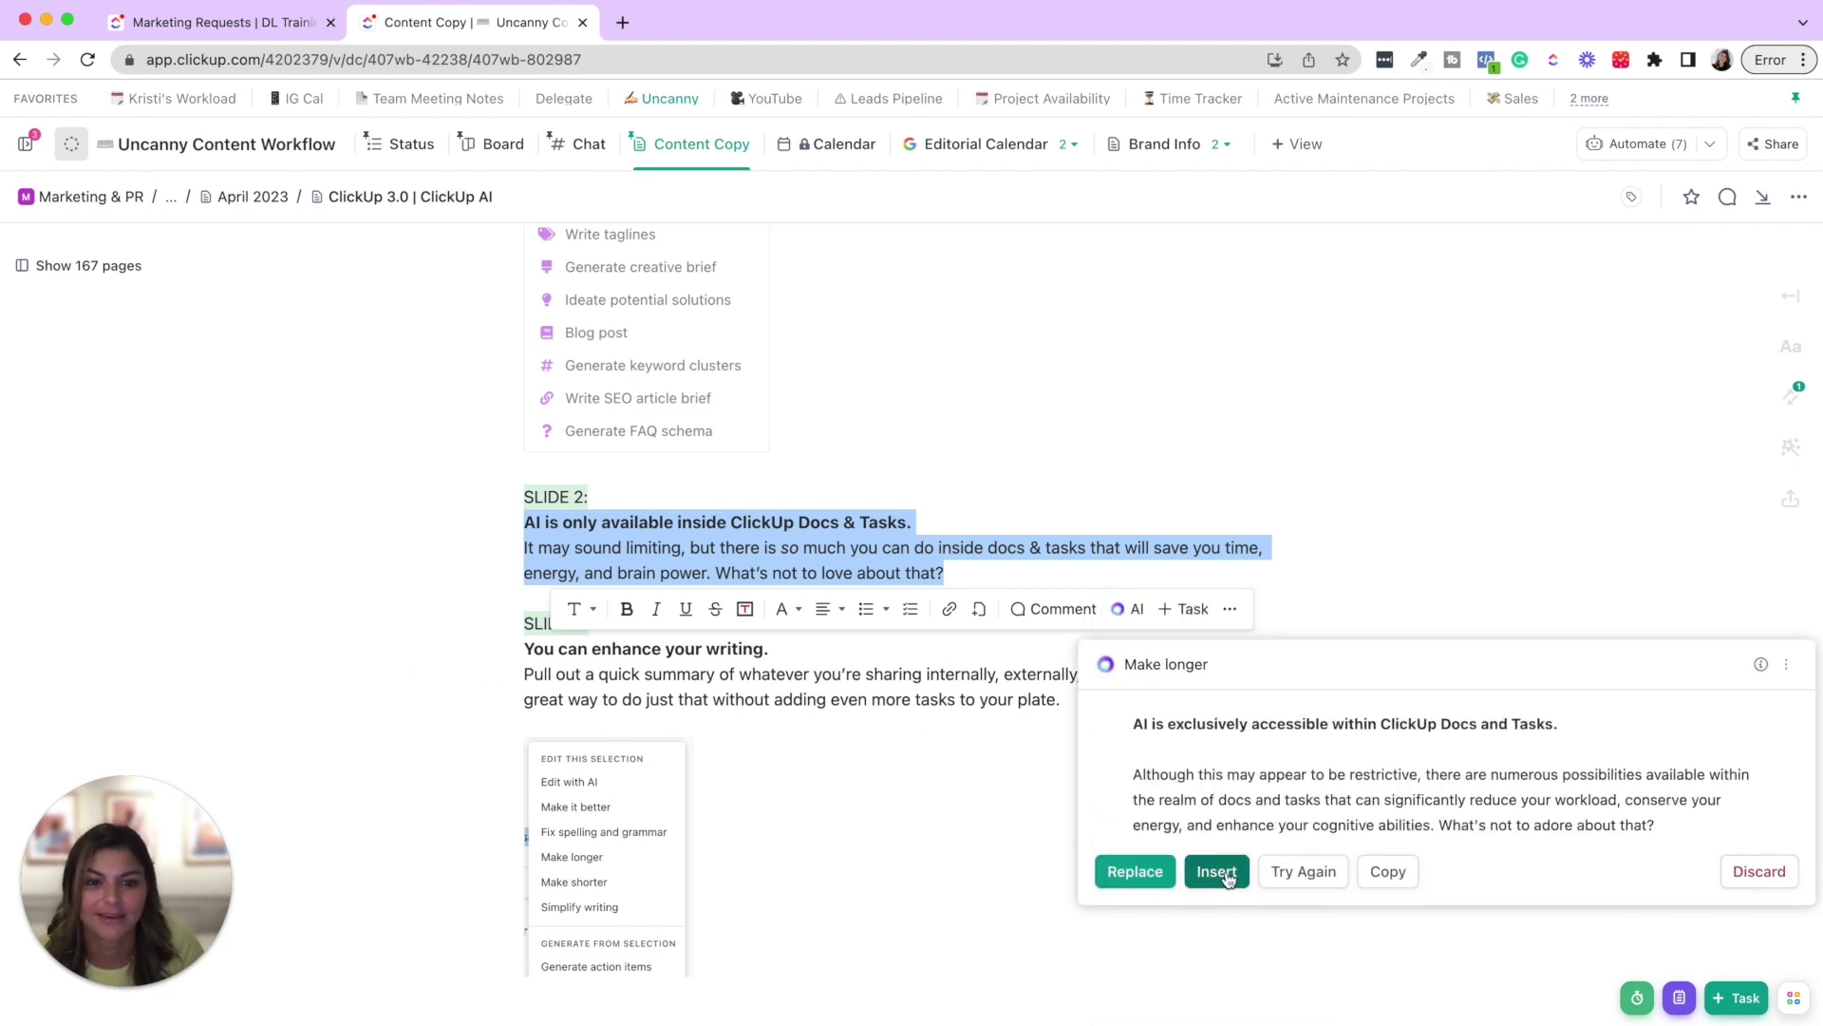
click(1071, 613)
drag(946, 573, 488, 521)
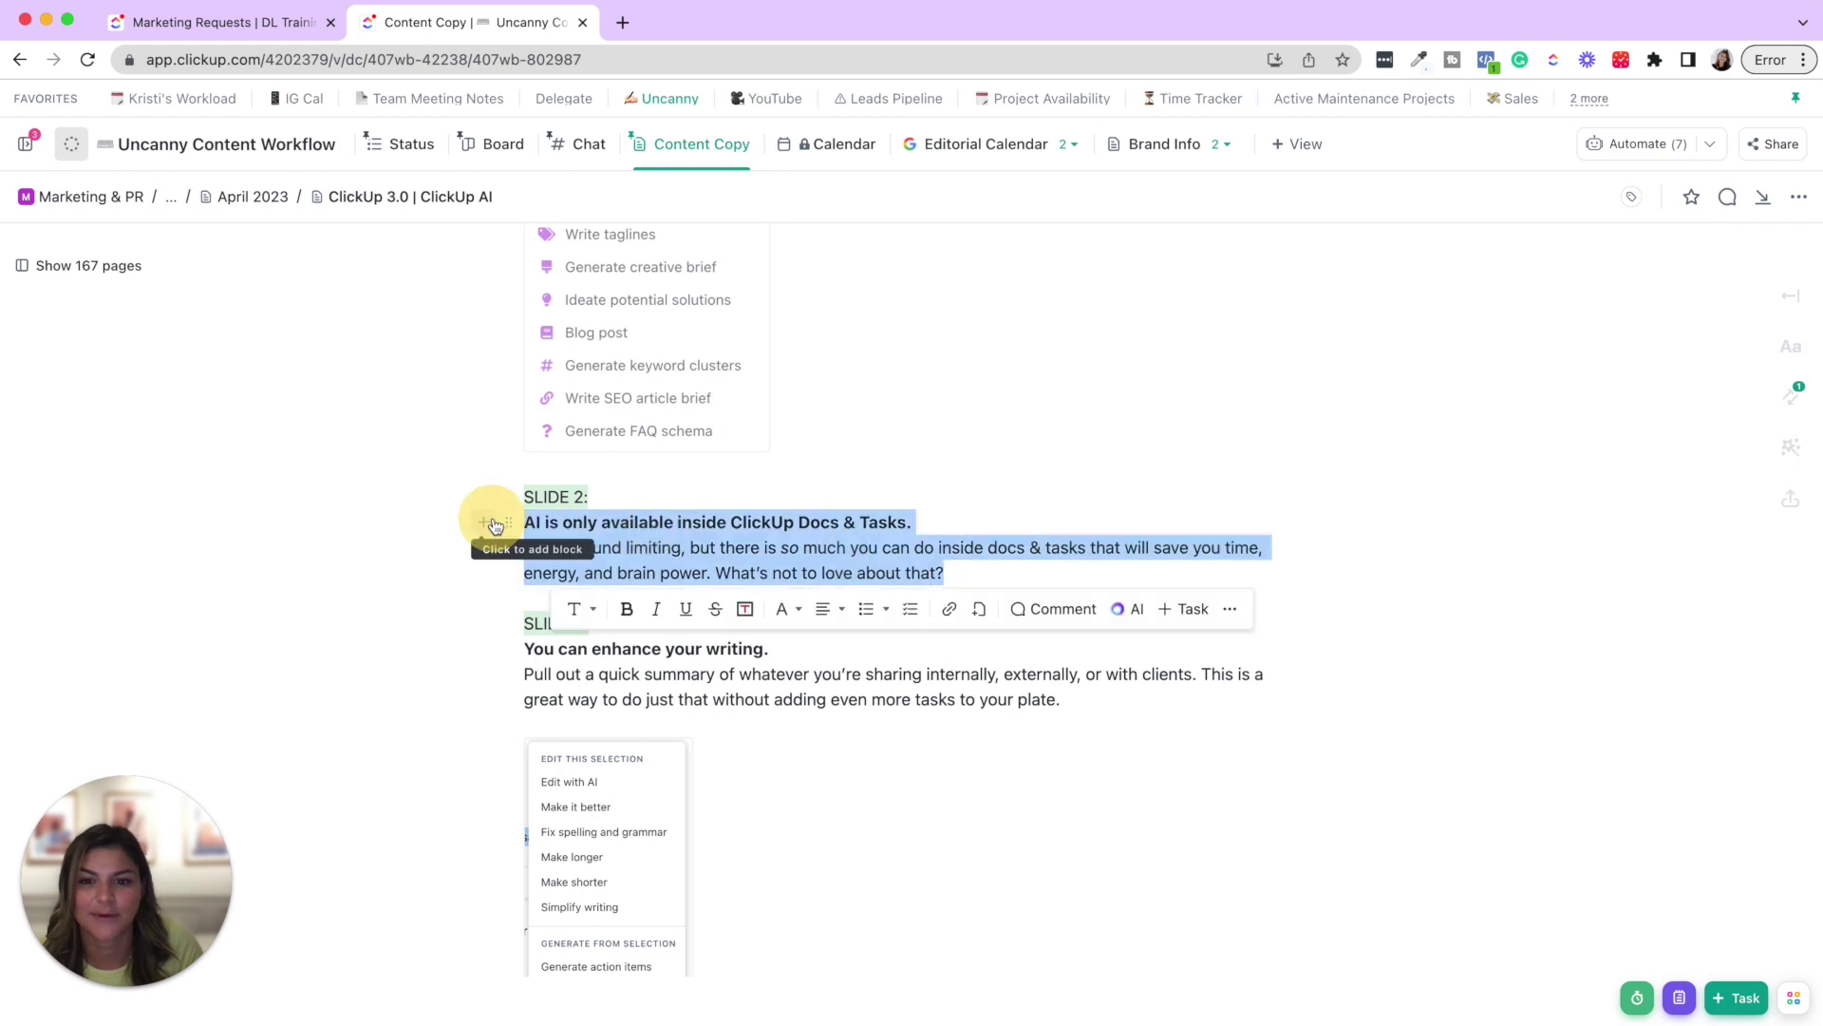
click(1126, 610)
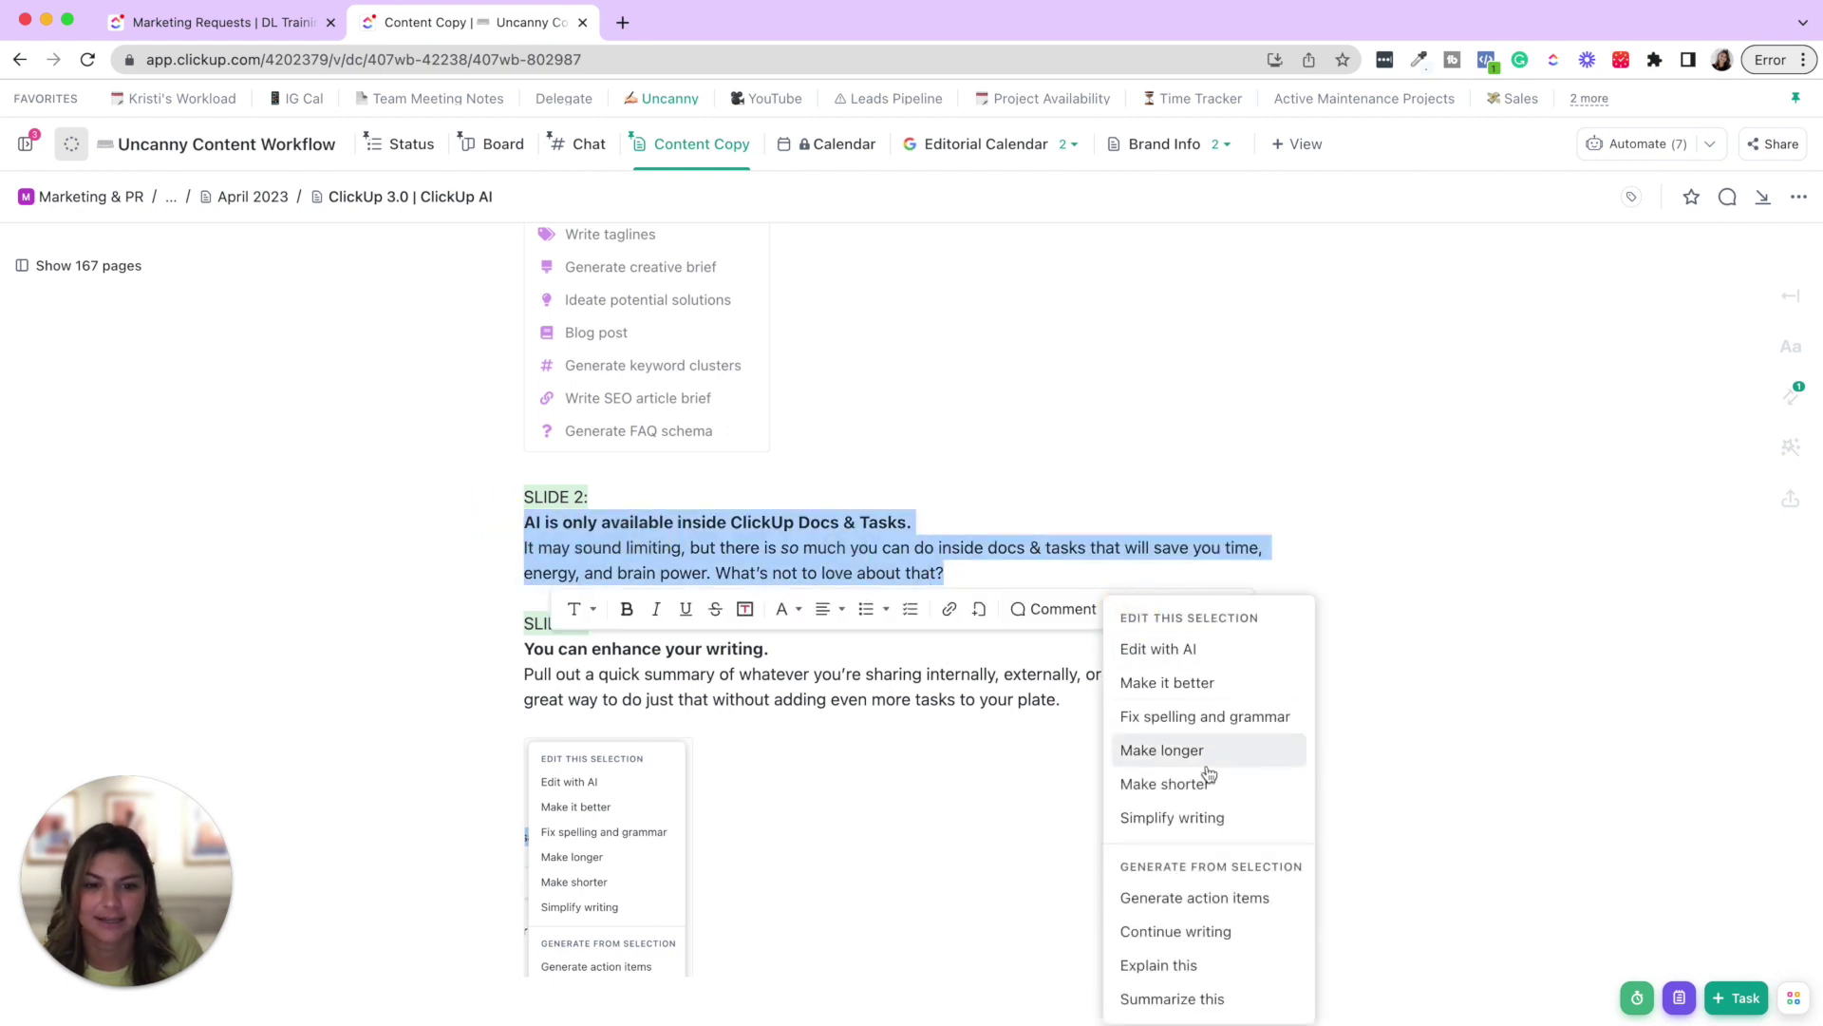
click(1208, 819)
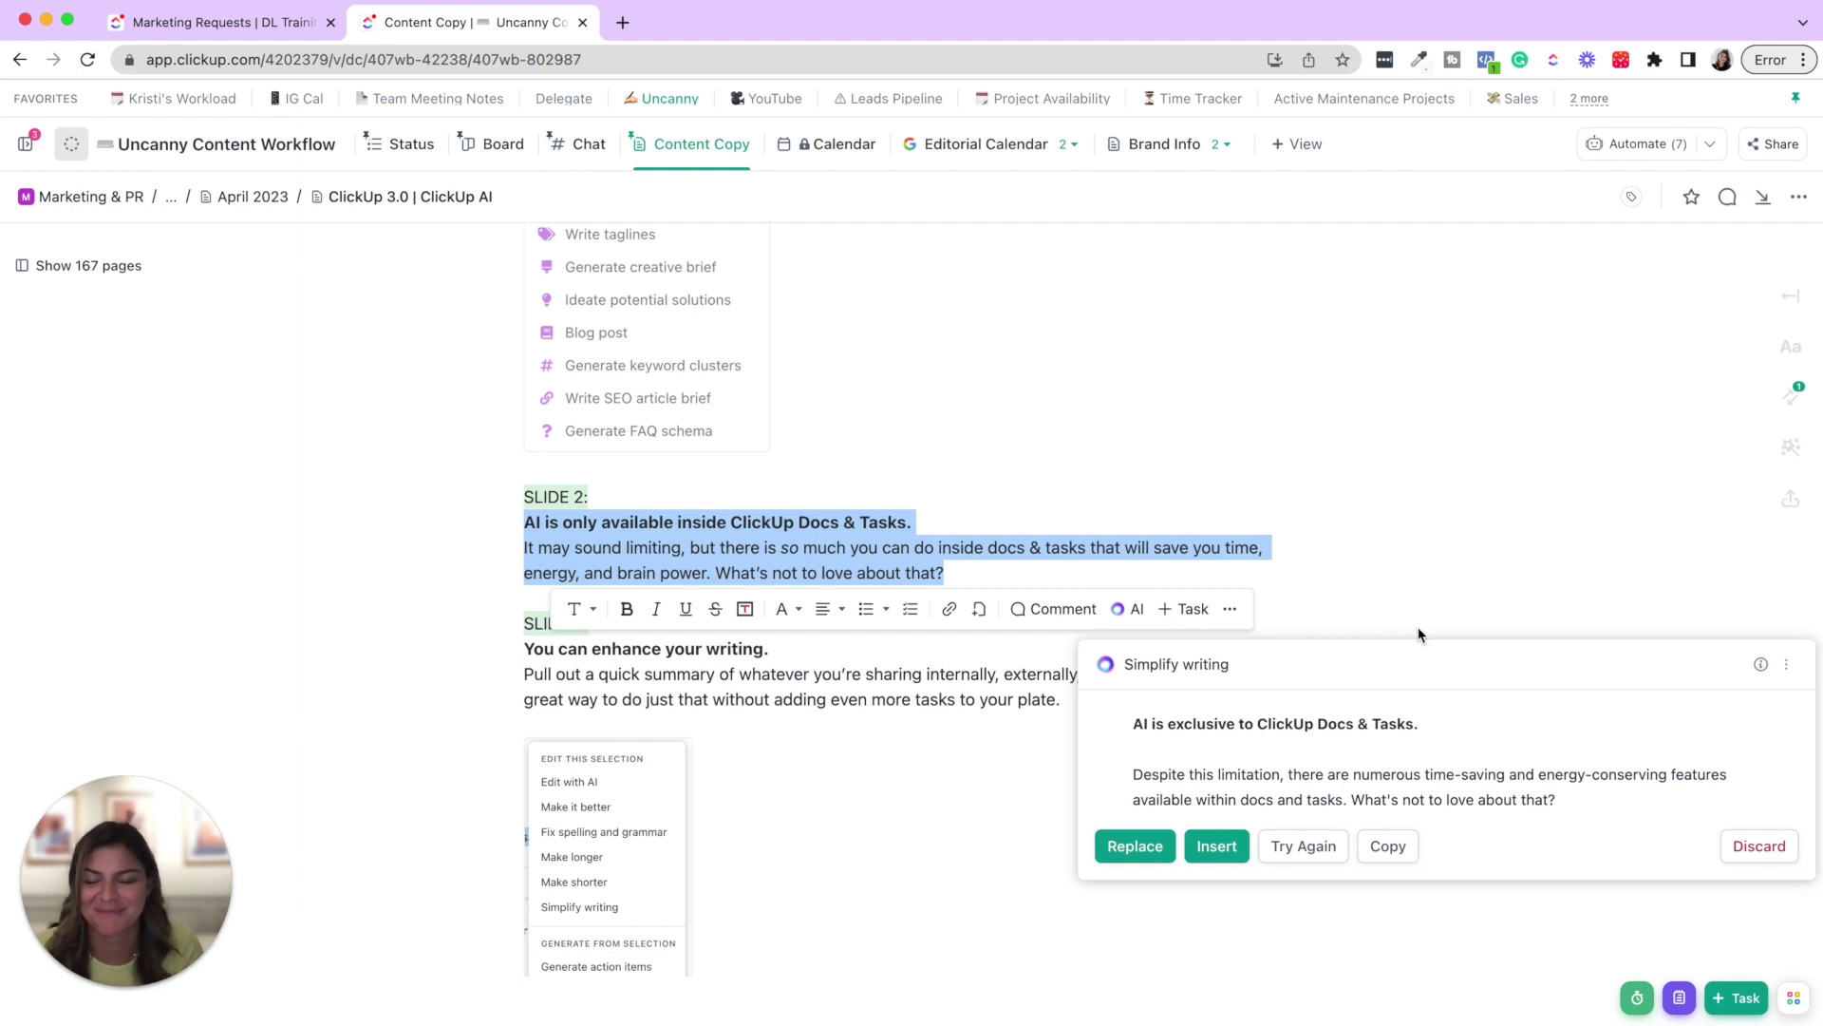
drag(950, 568, 454, 530)
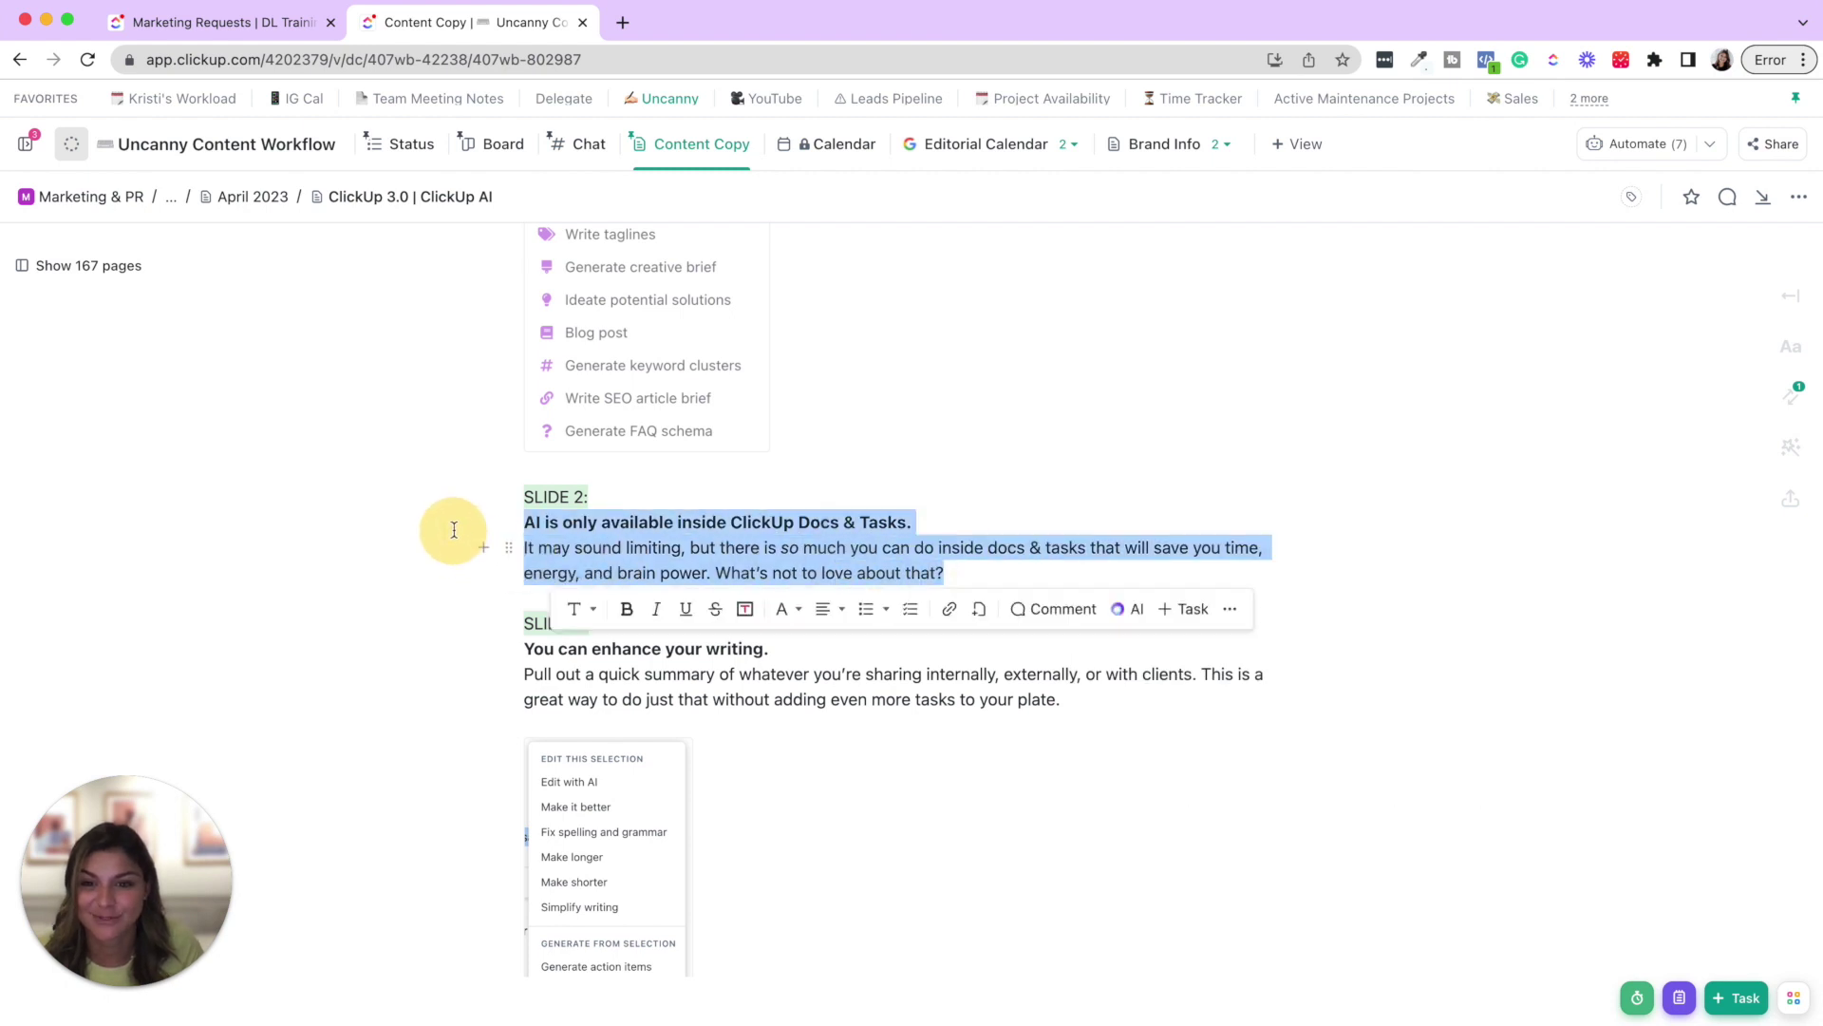
click(1130, 609)
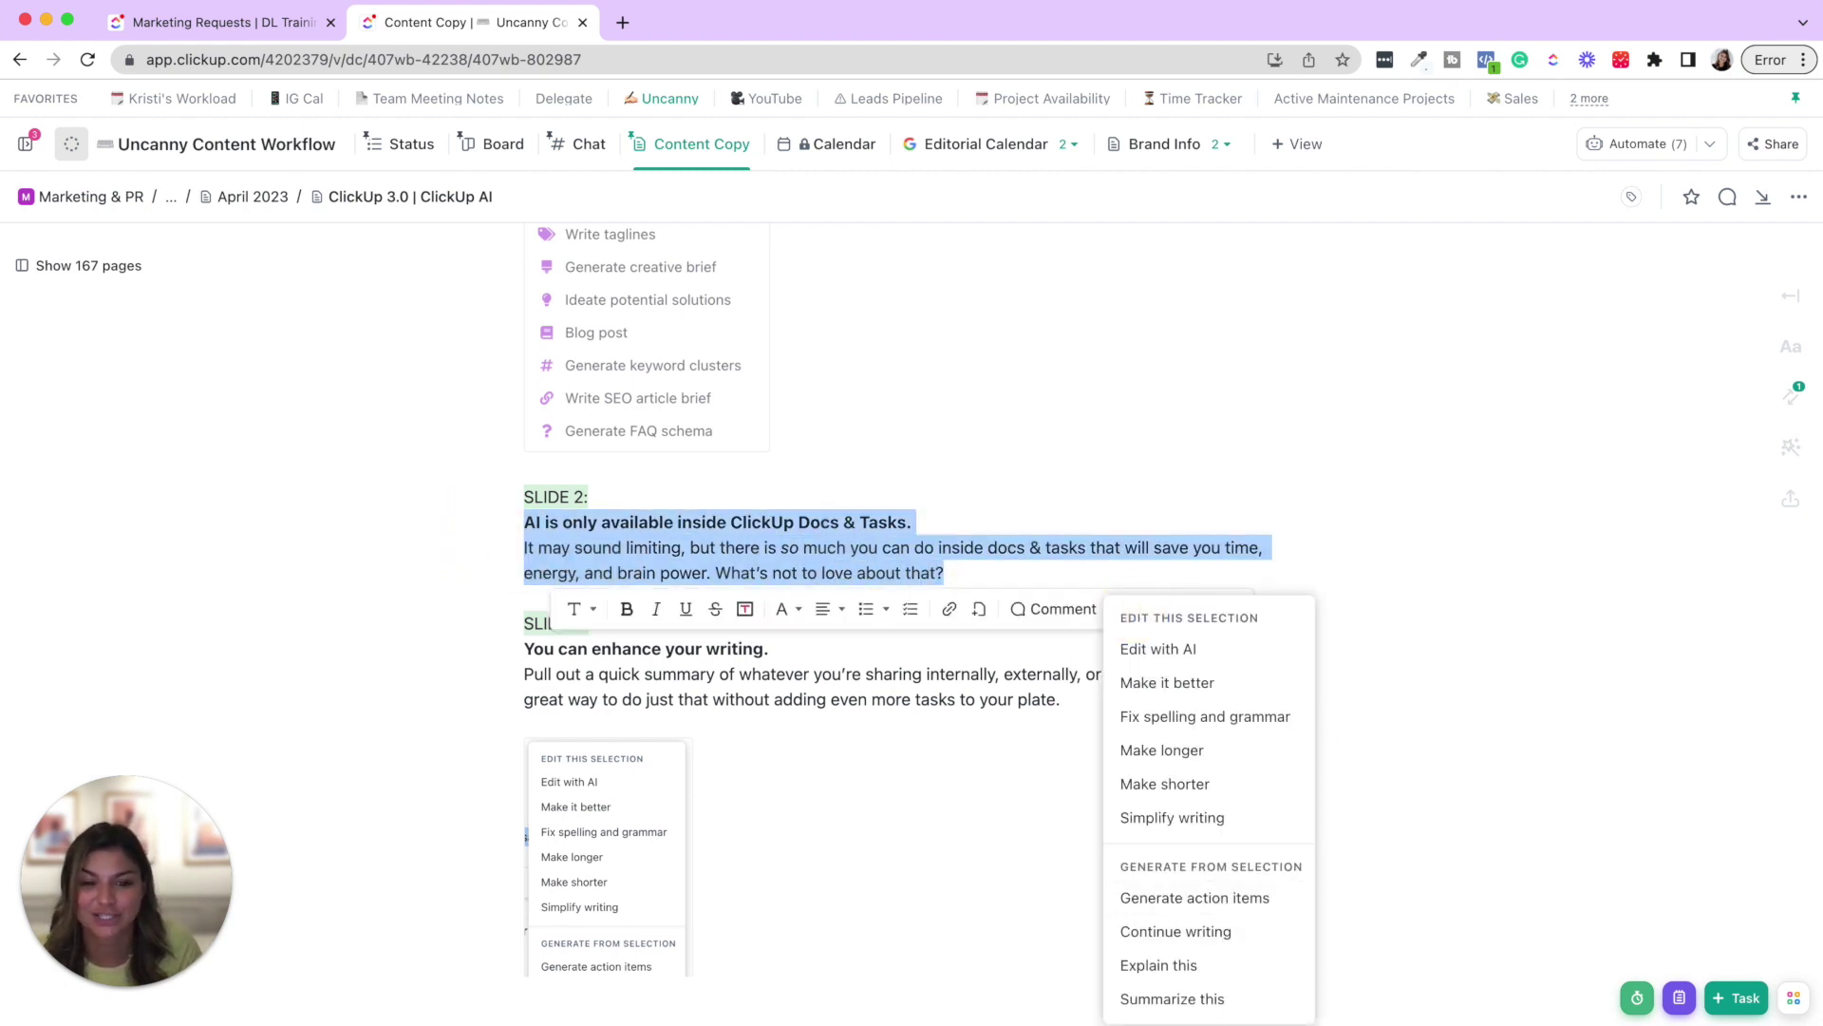
click(1042, 577)
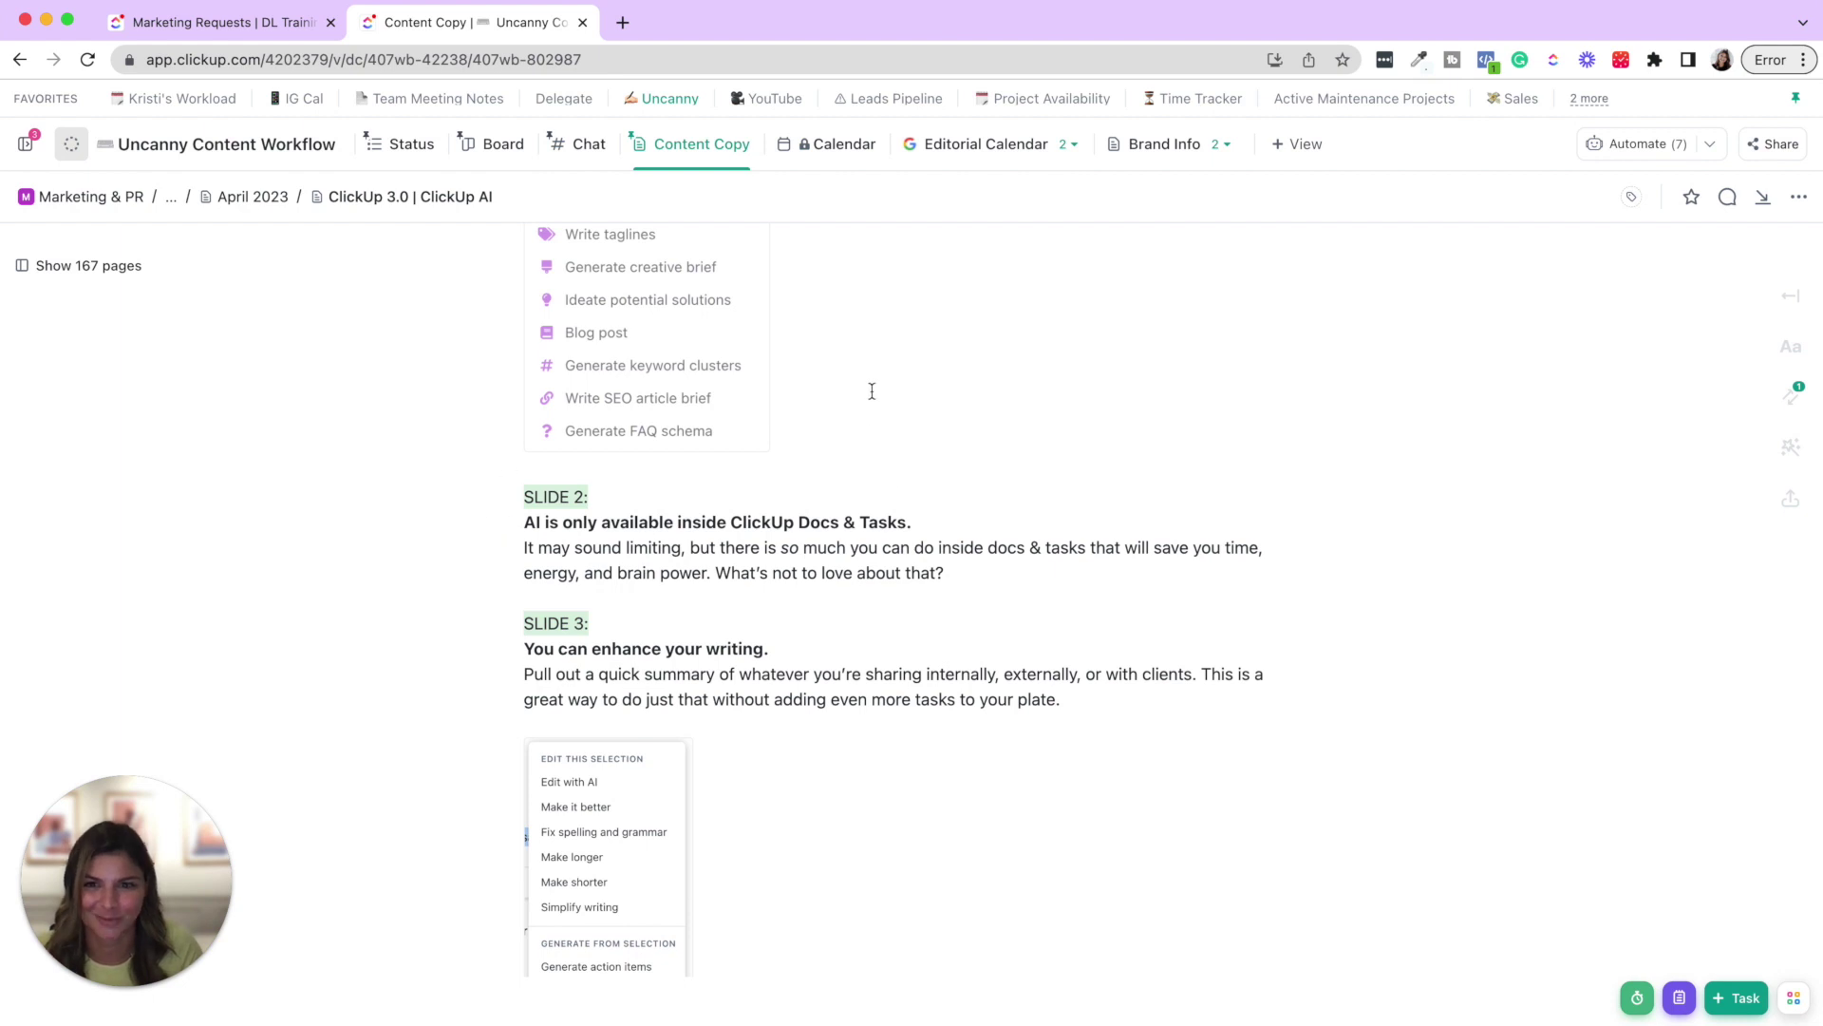
Step: Reveal the AI tools in the task description, then close the task to return to the Untitled doc
scroll(861, 391, up, 1)
scroll(860, 392, up, 15)
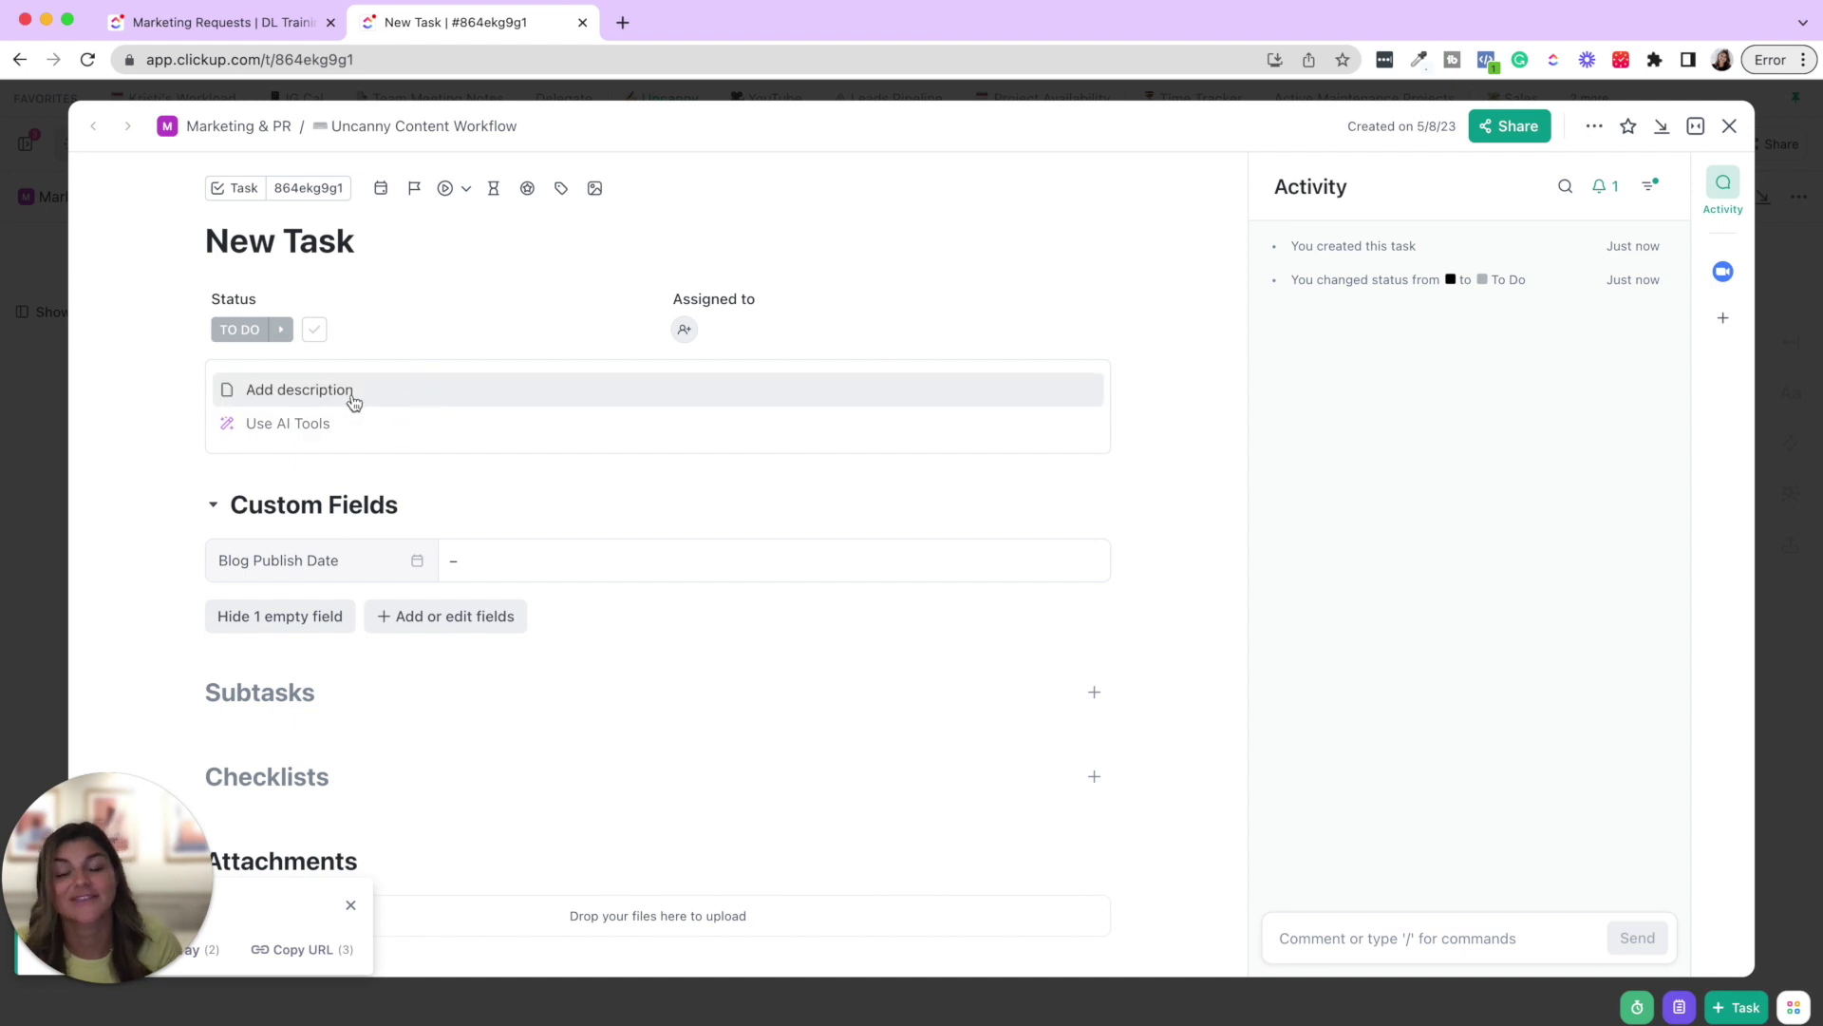
click(297, 424)
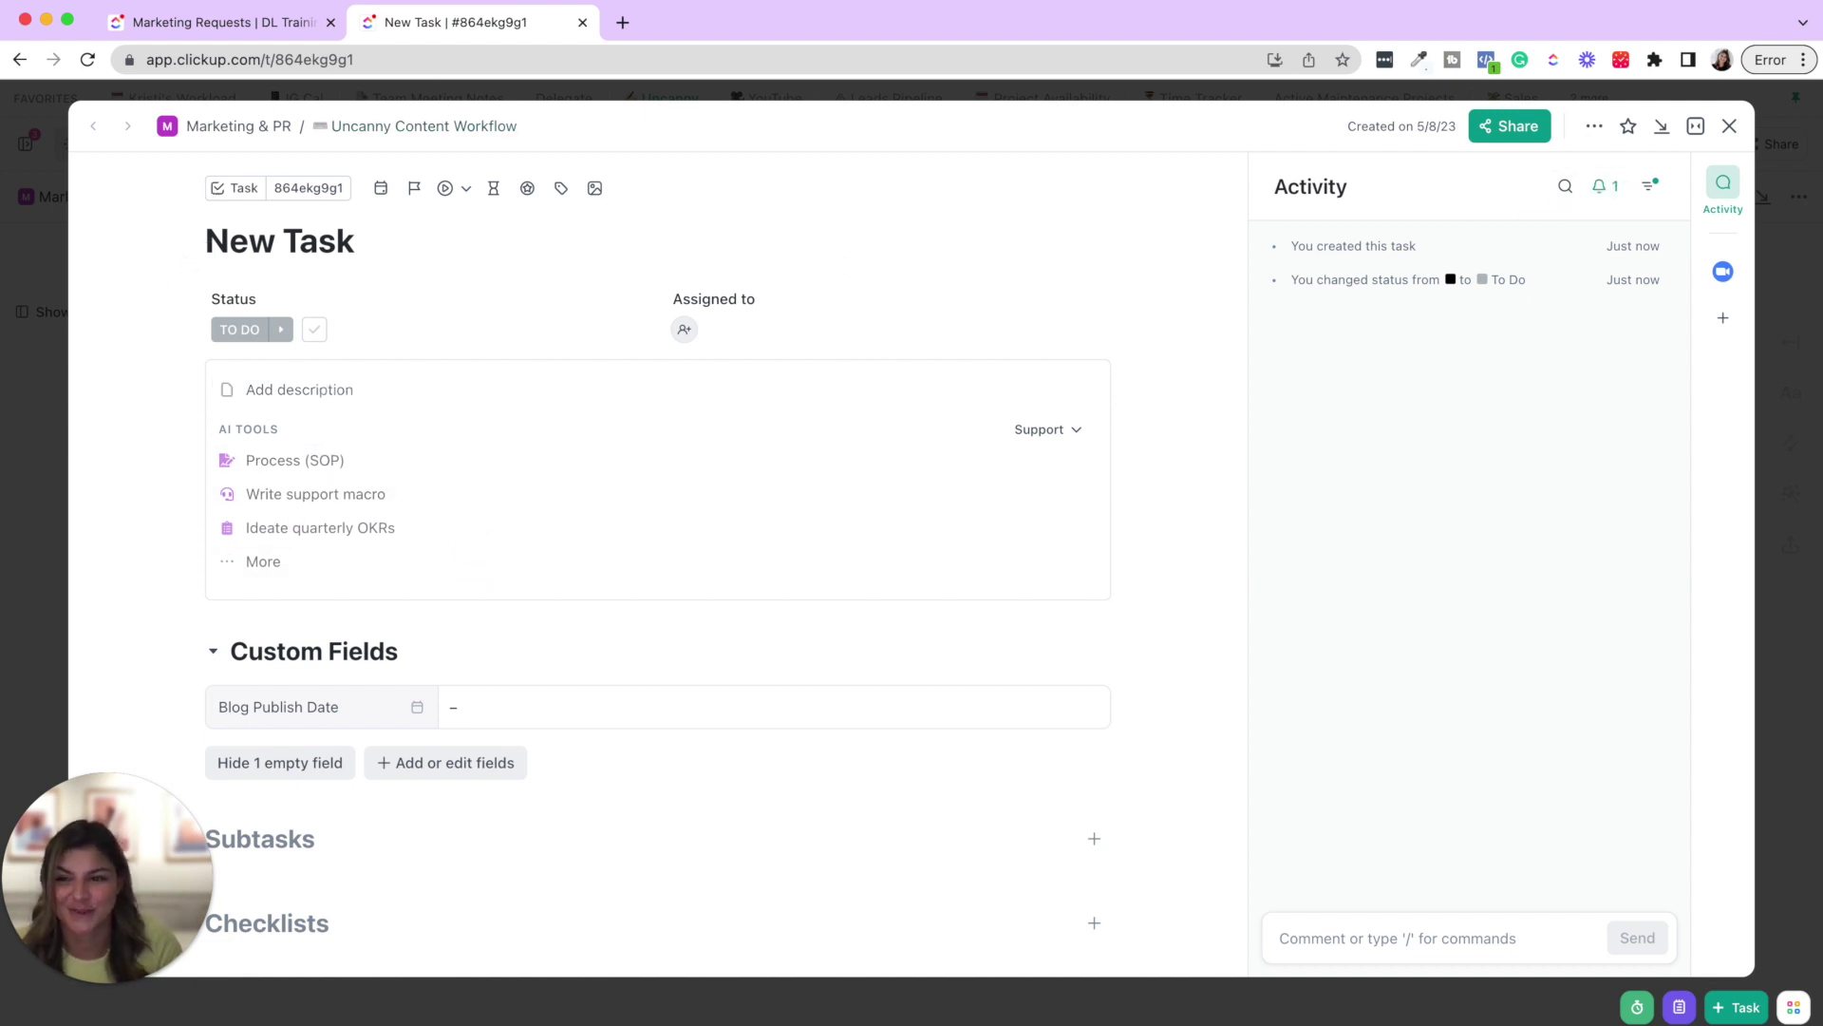
key(Escape)
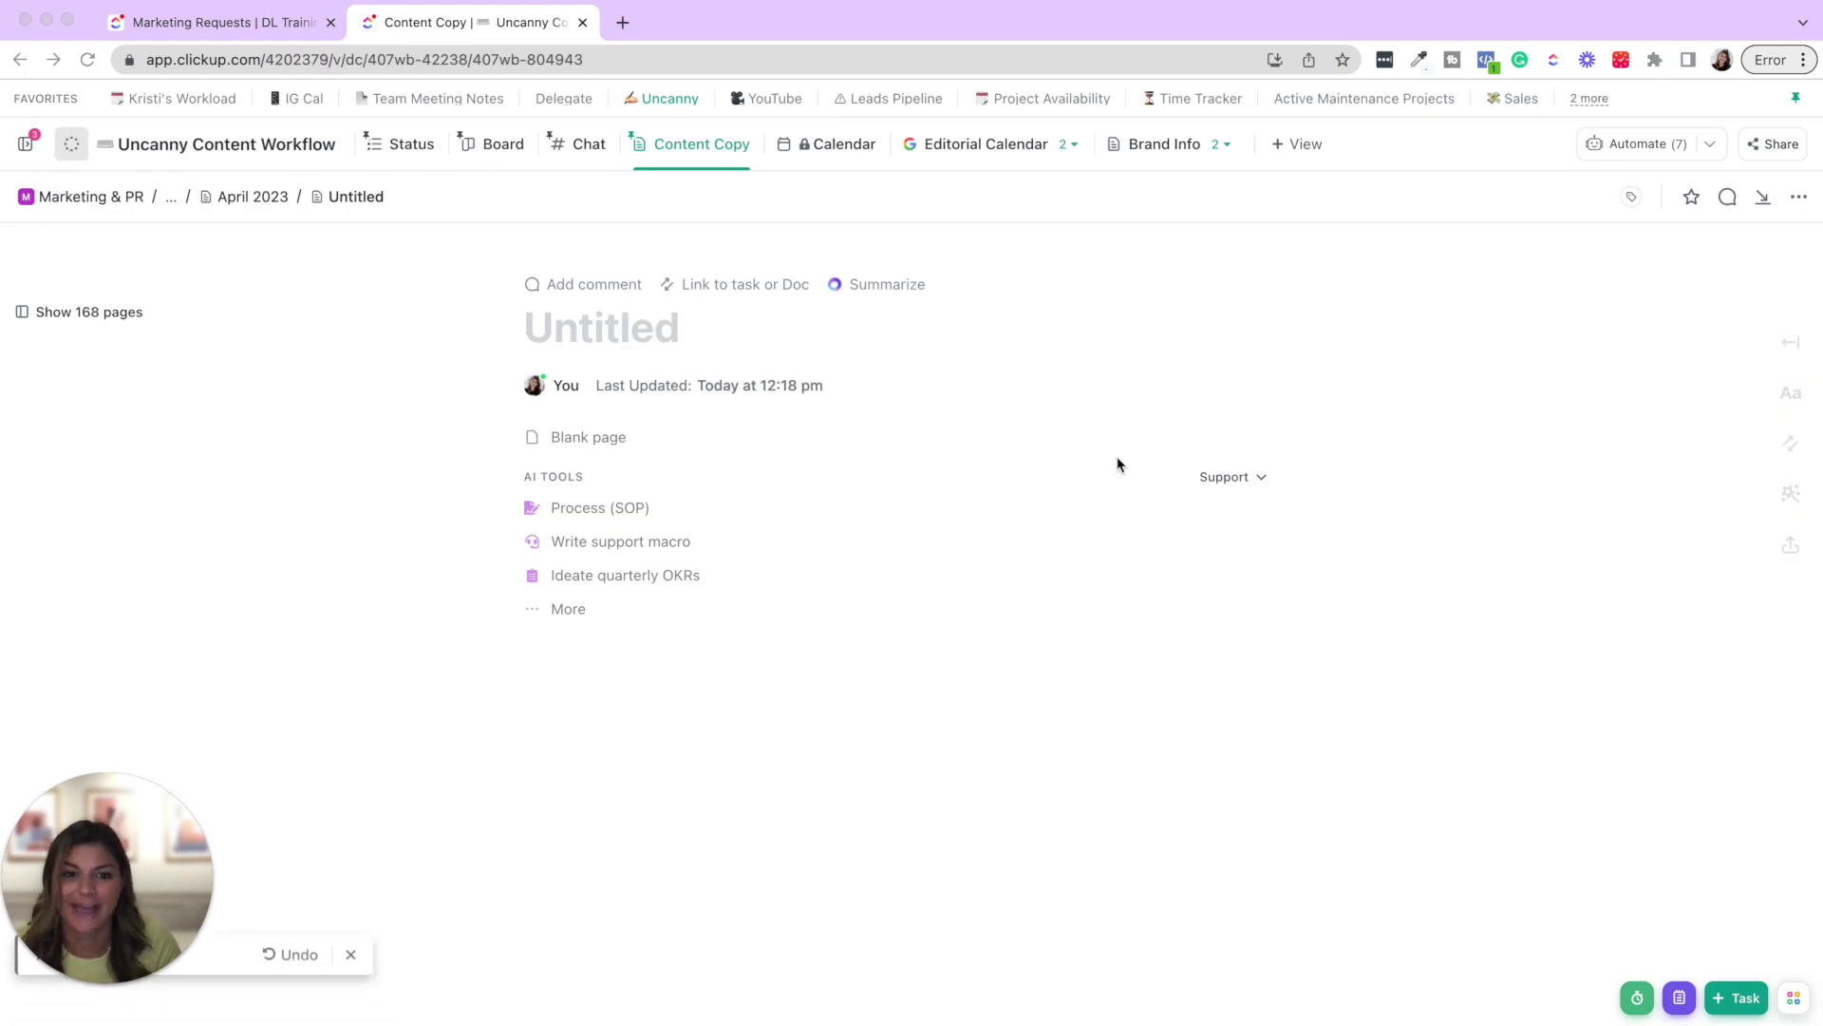
Step: Keep the Support department for AI tools and open the Process (SOP) form
click(1263, 479)
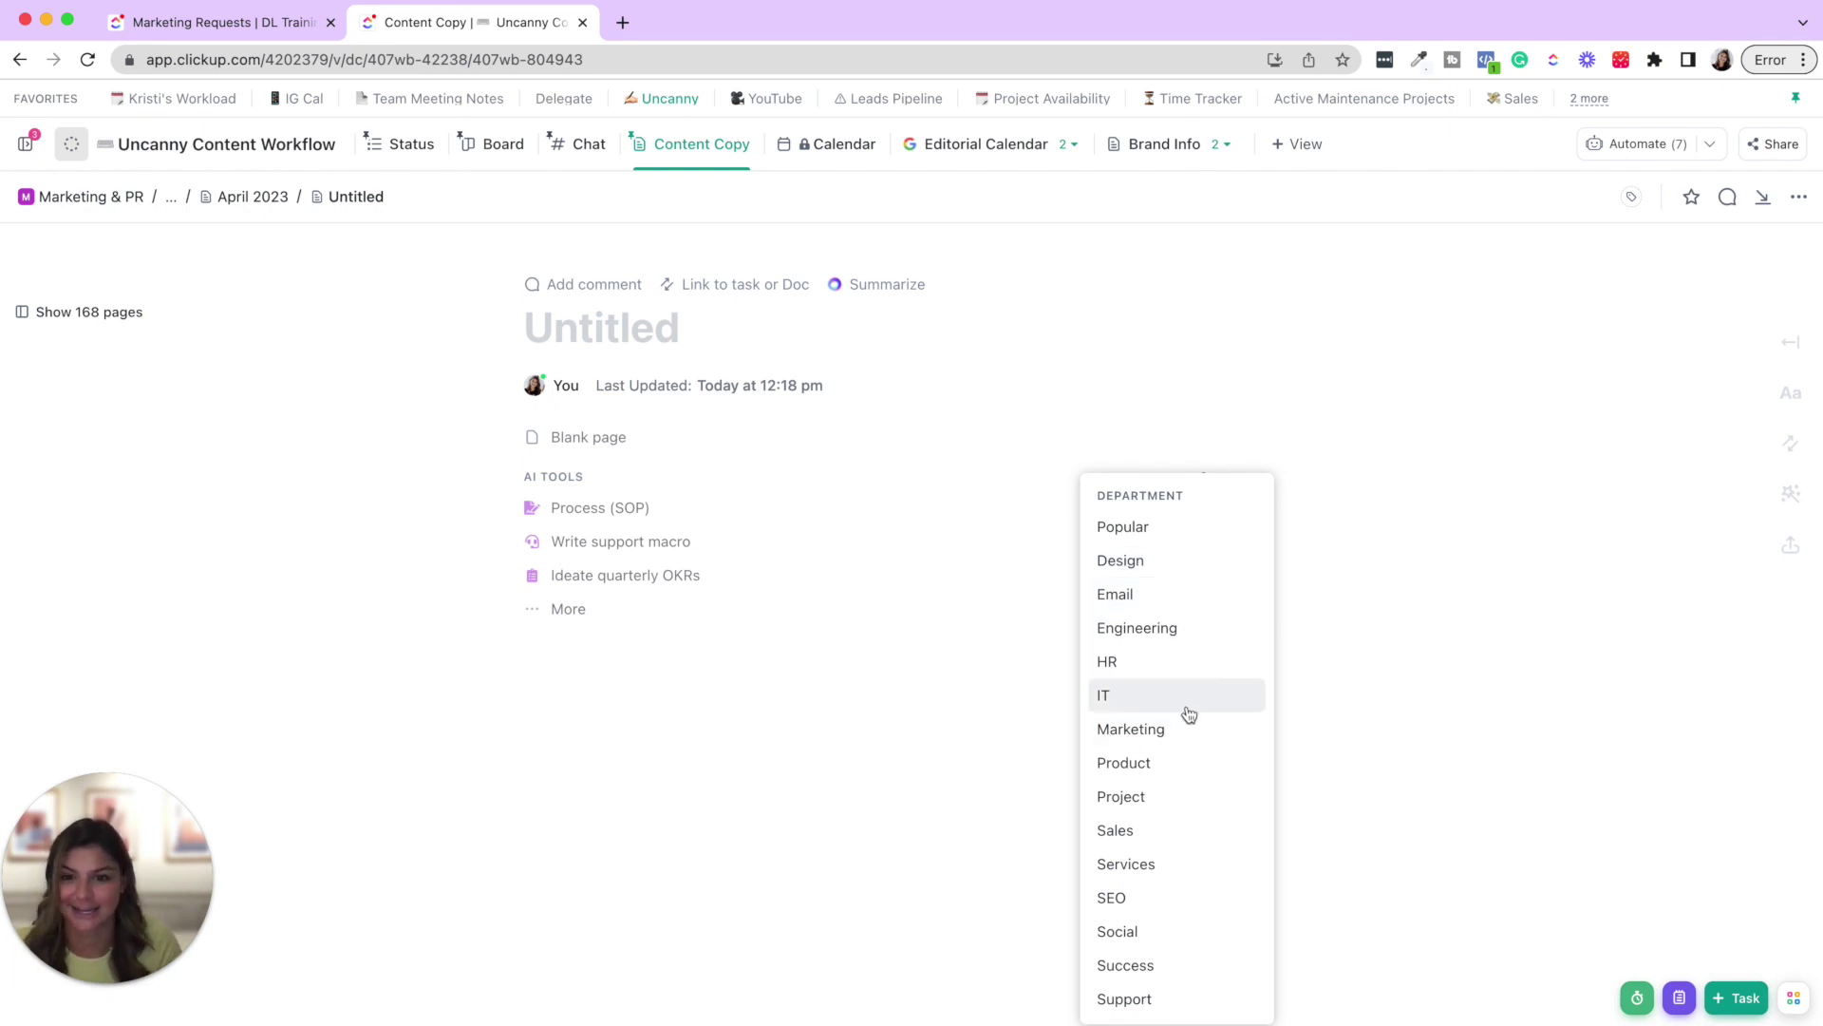
click(978, 410)
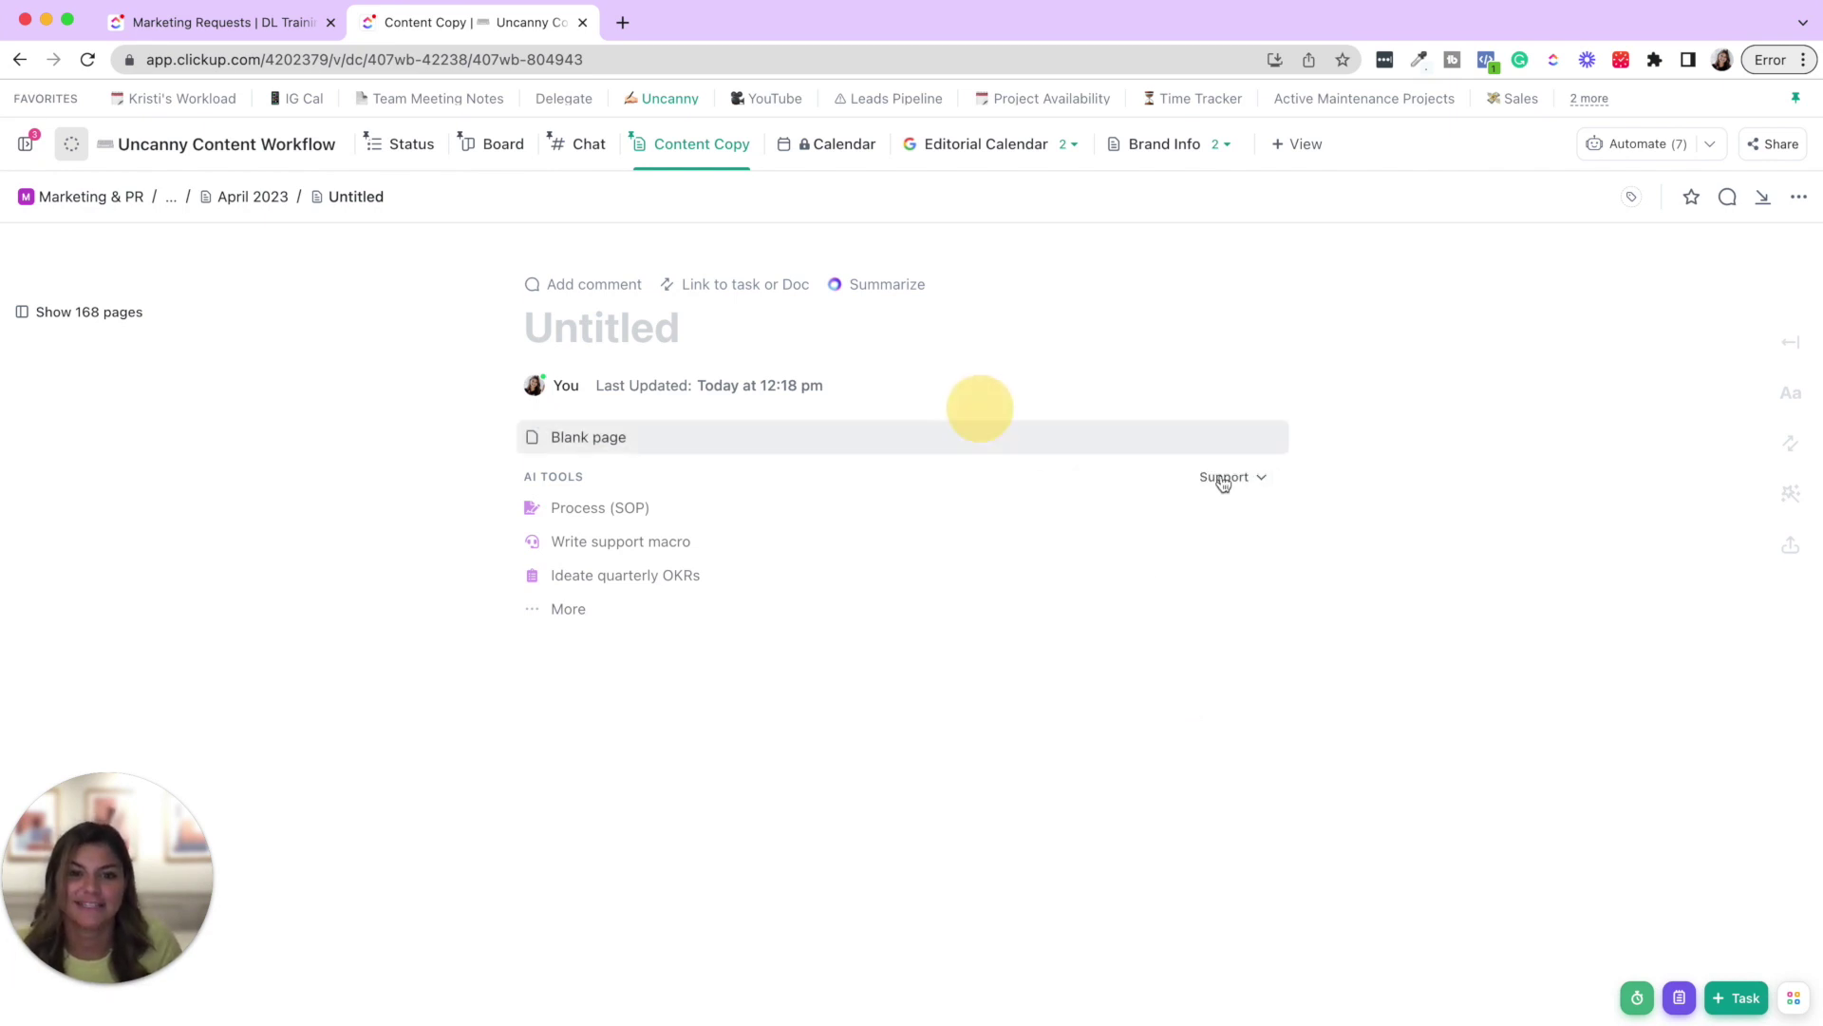
click(631, 510)
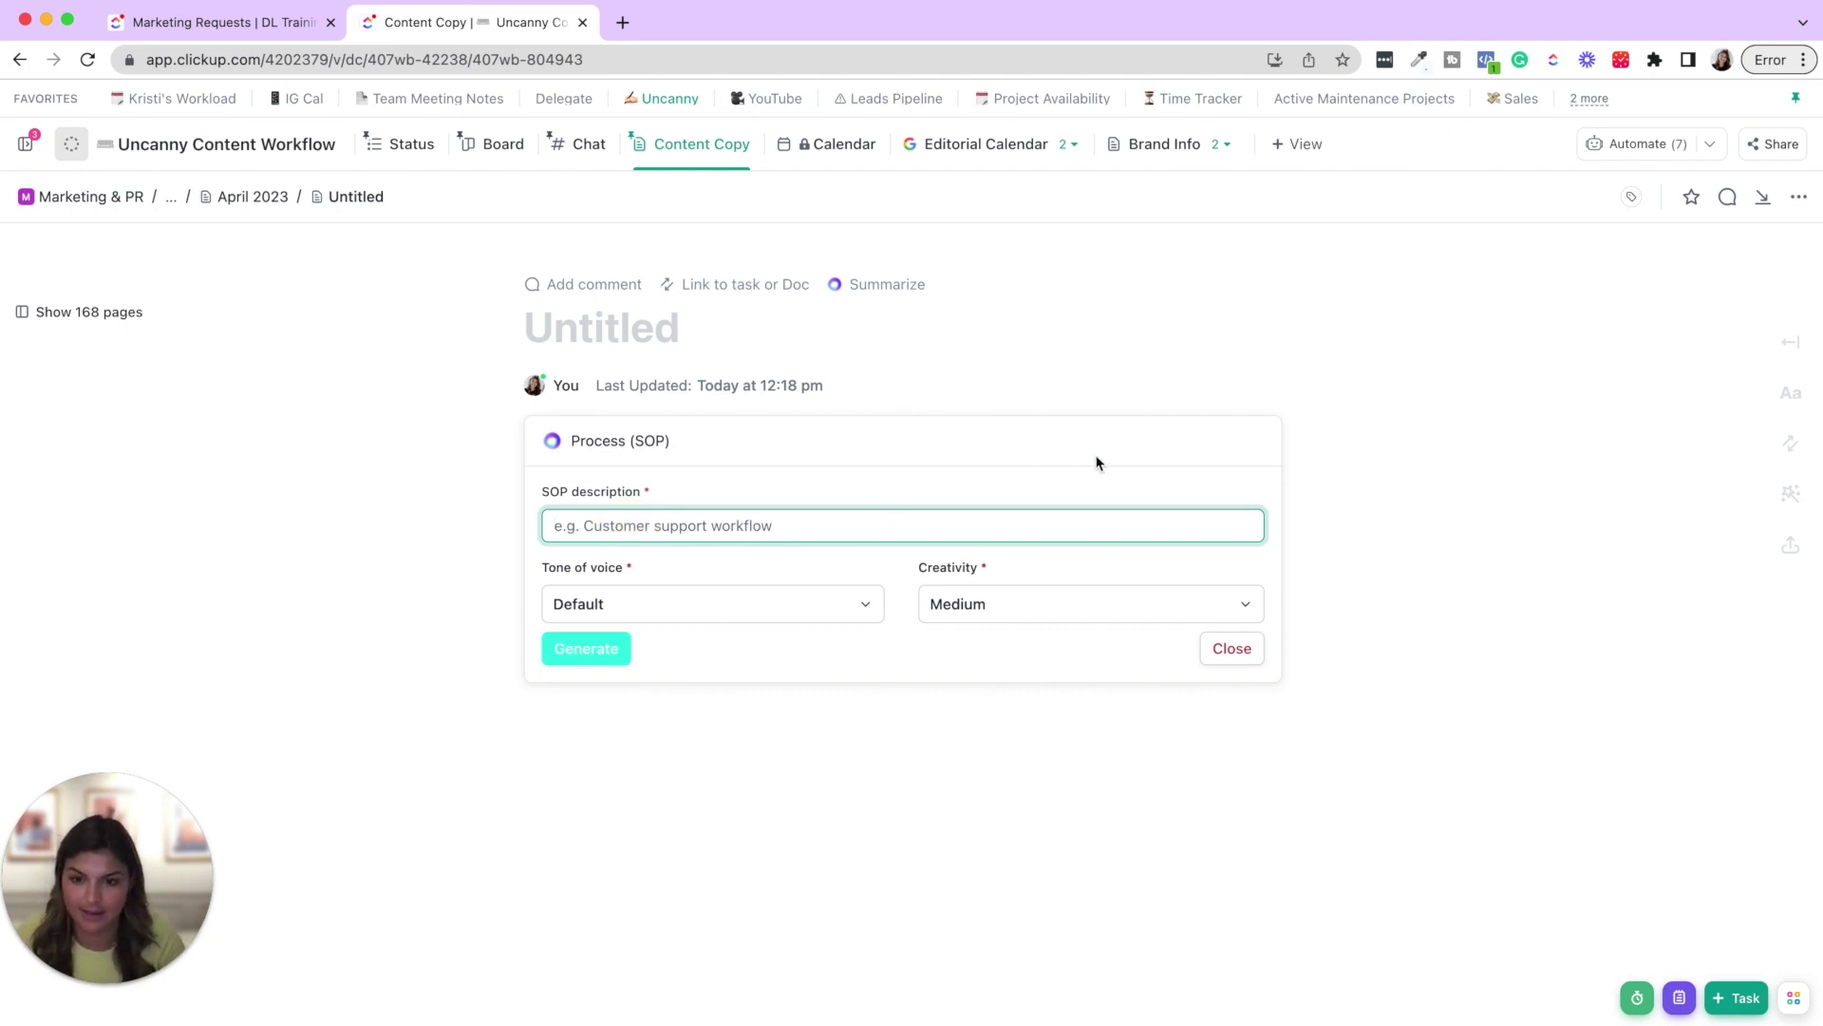
Step: Describe the SOP as 'Inbox Zero', with Inspirational tone of voice and High creativity
text(Inbo)
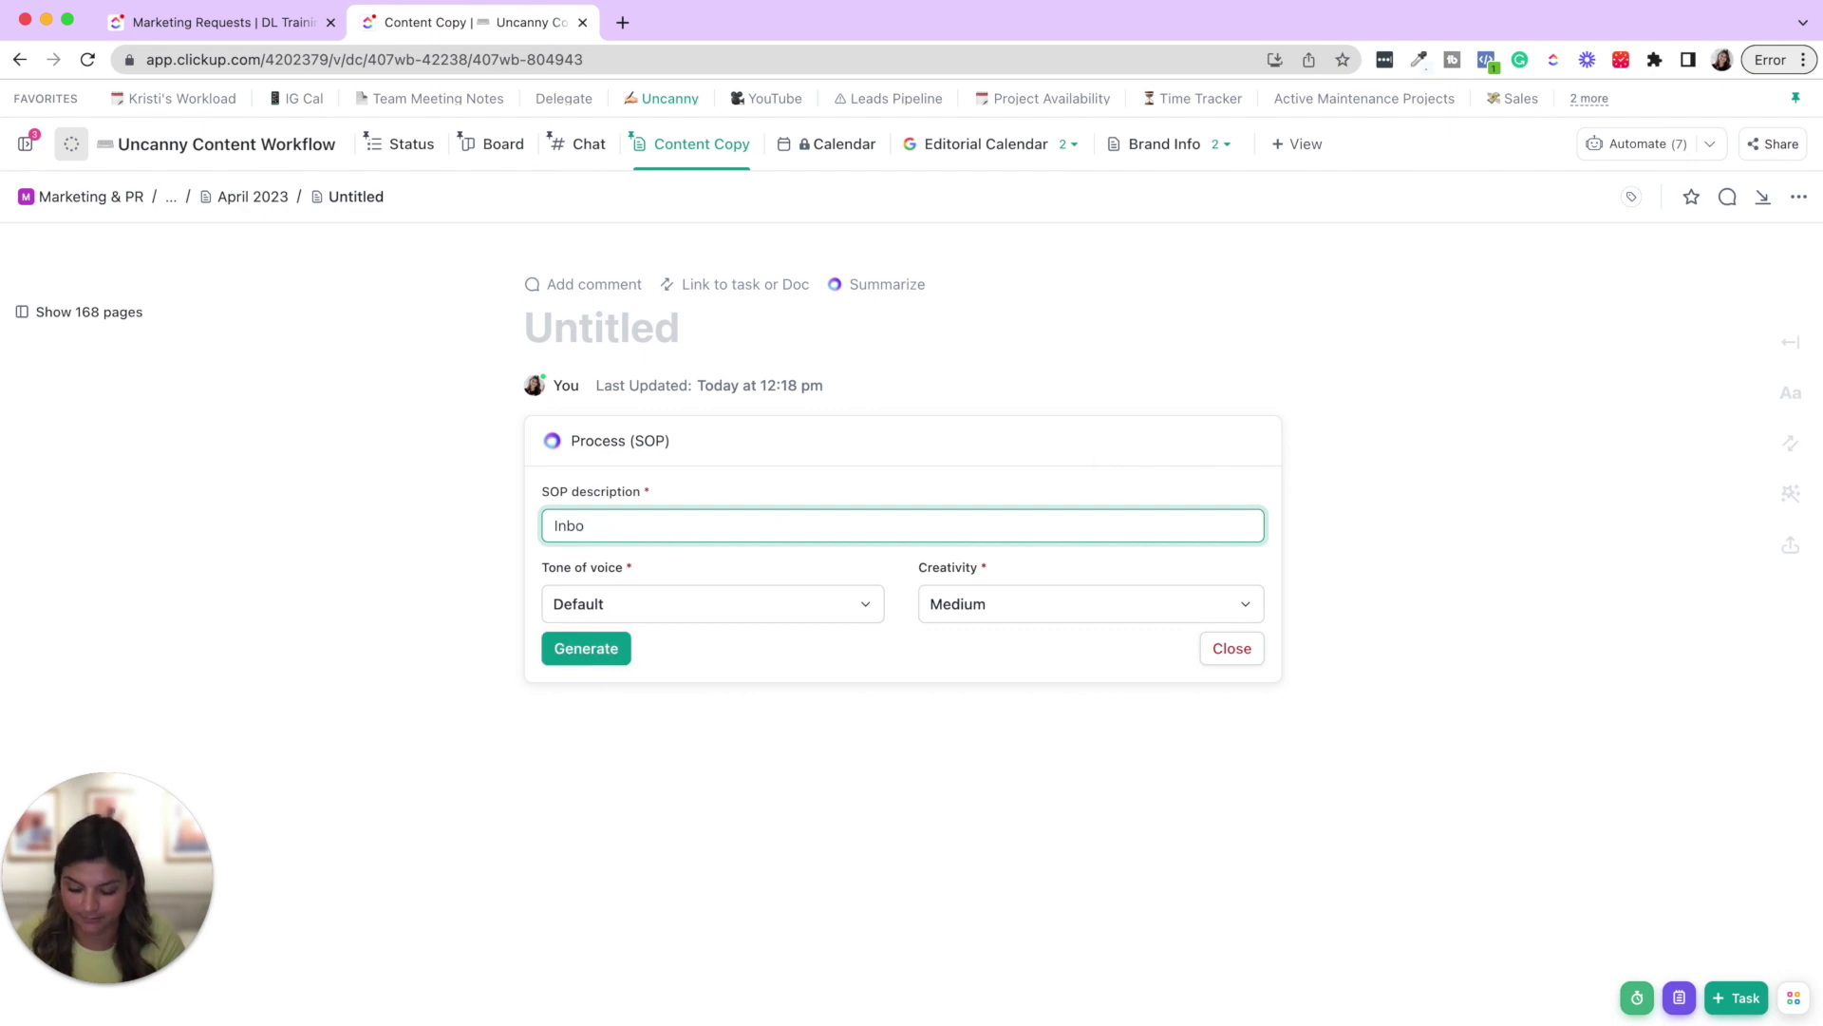
text(x Zero)
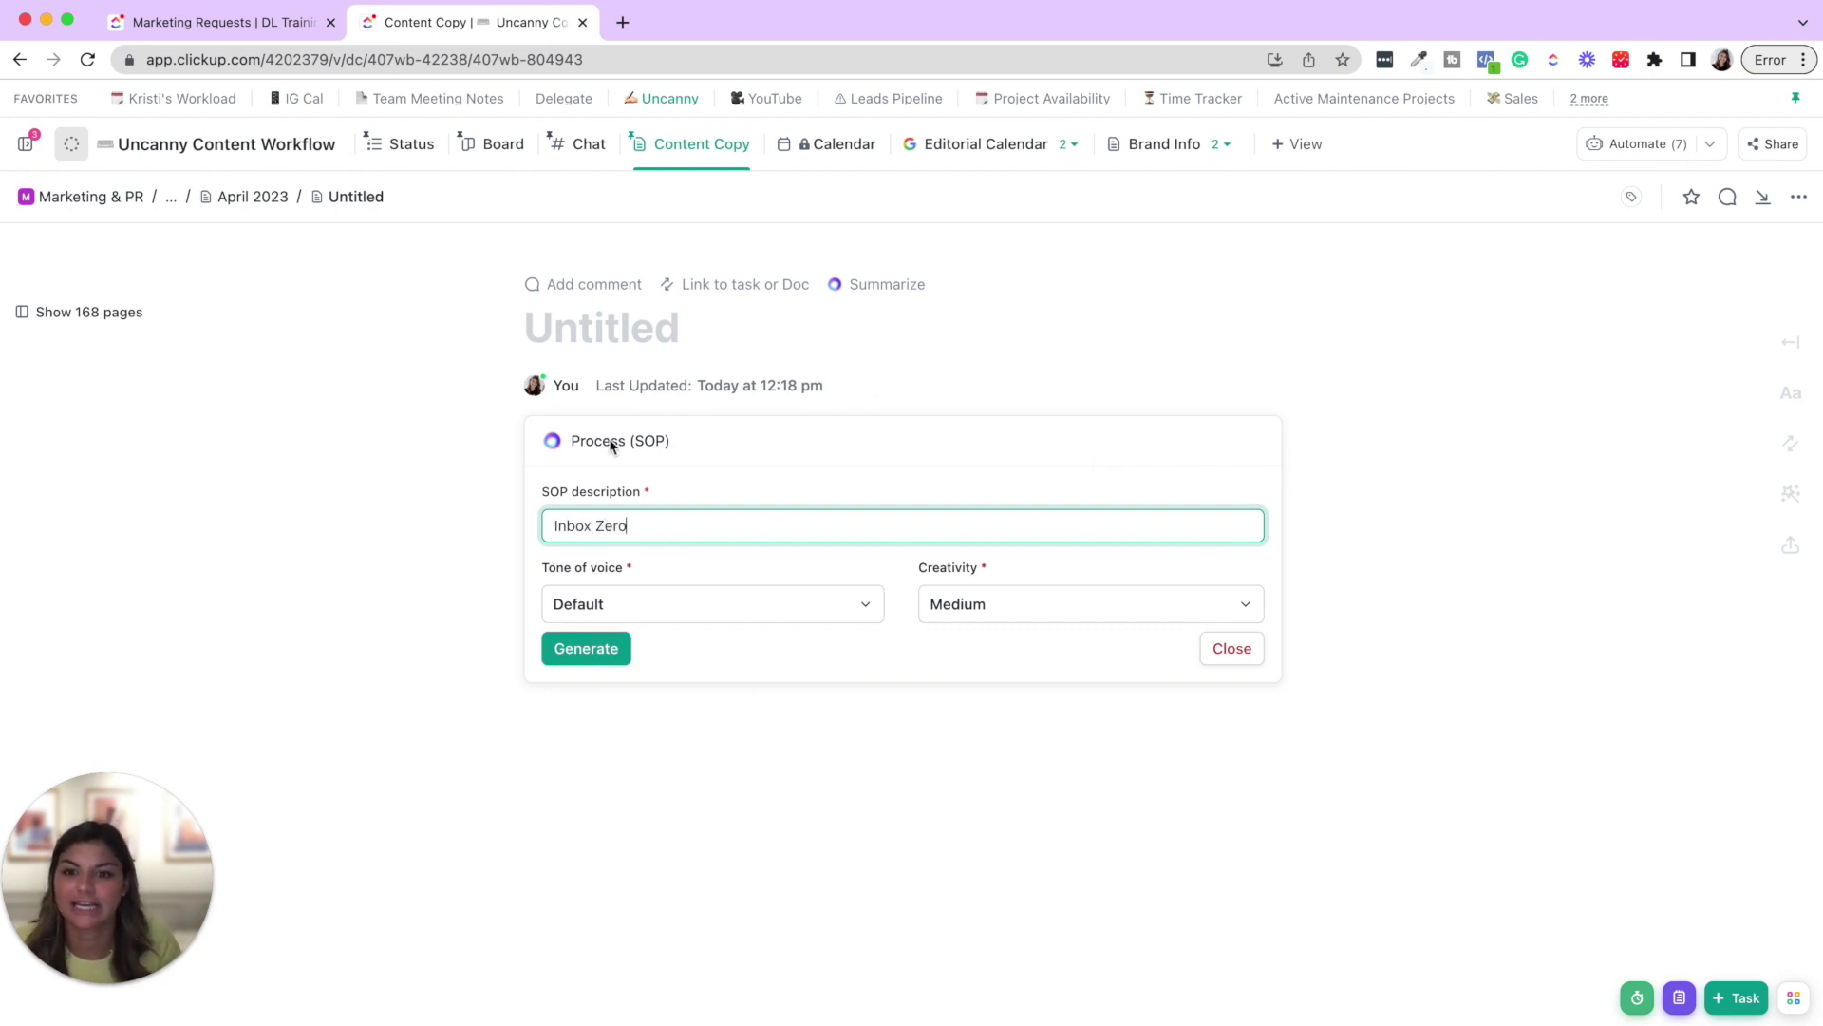
click(709, 596)
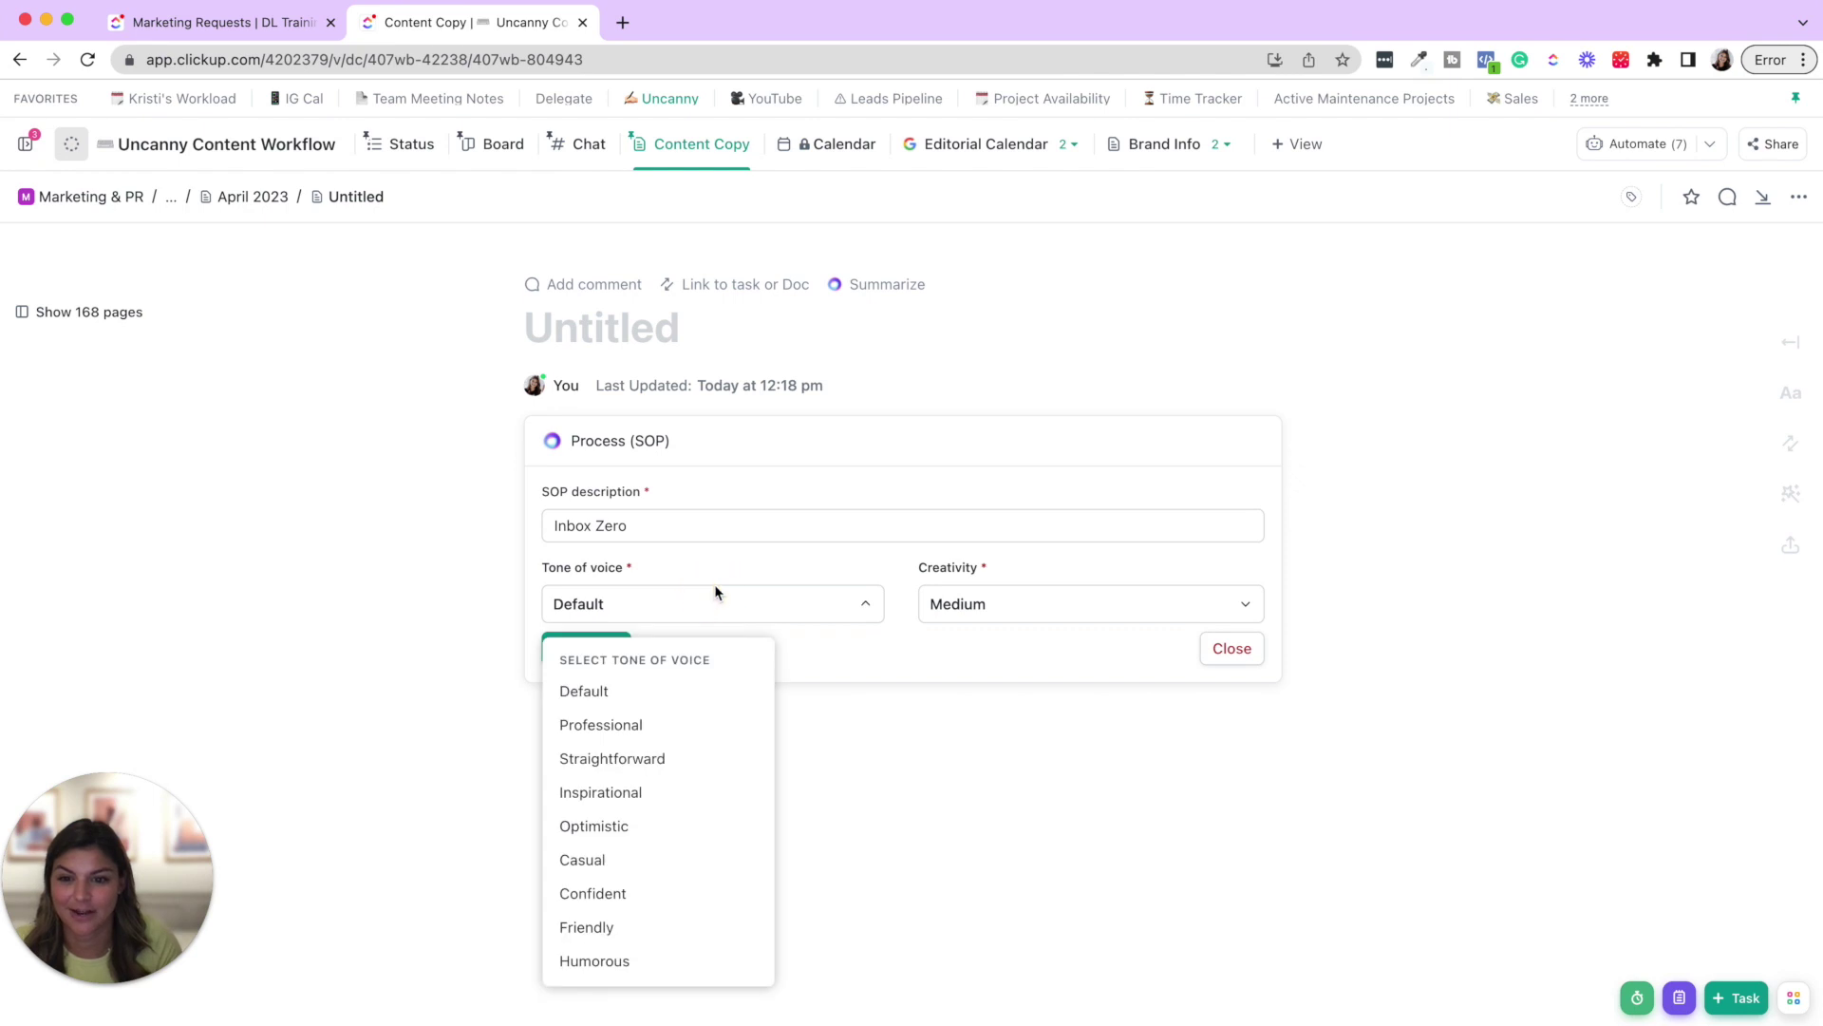
click(649, 792)
click(978, 613)
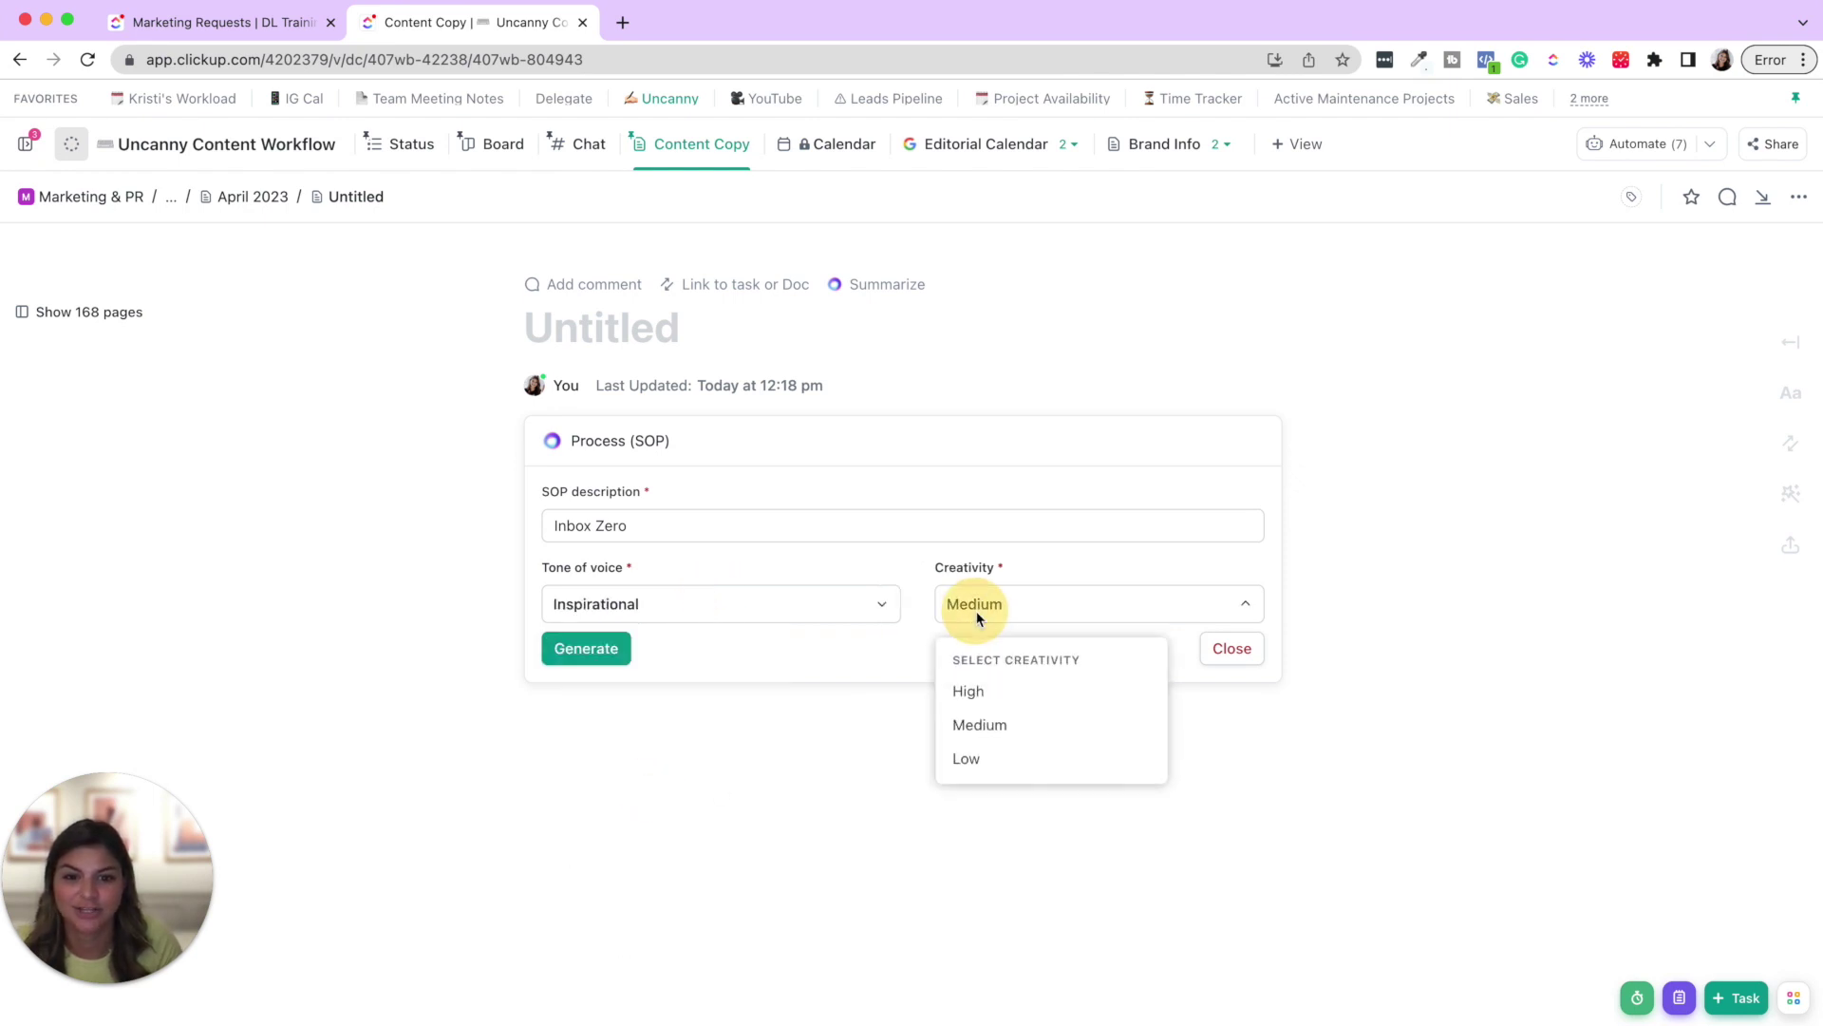
click(1024, 690)
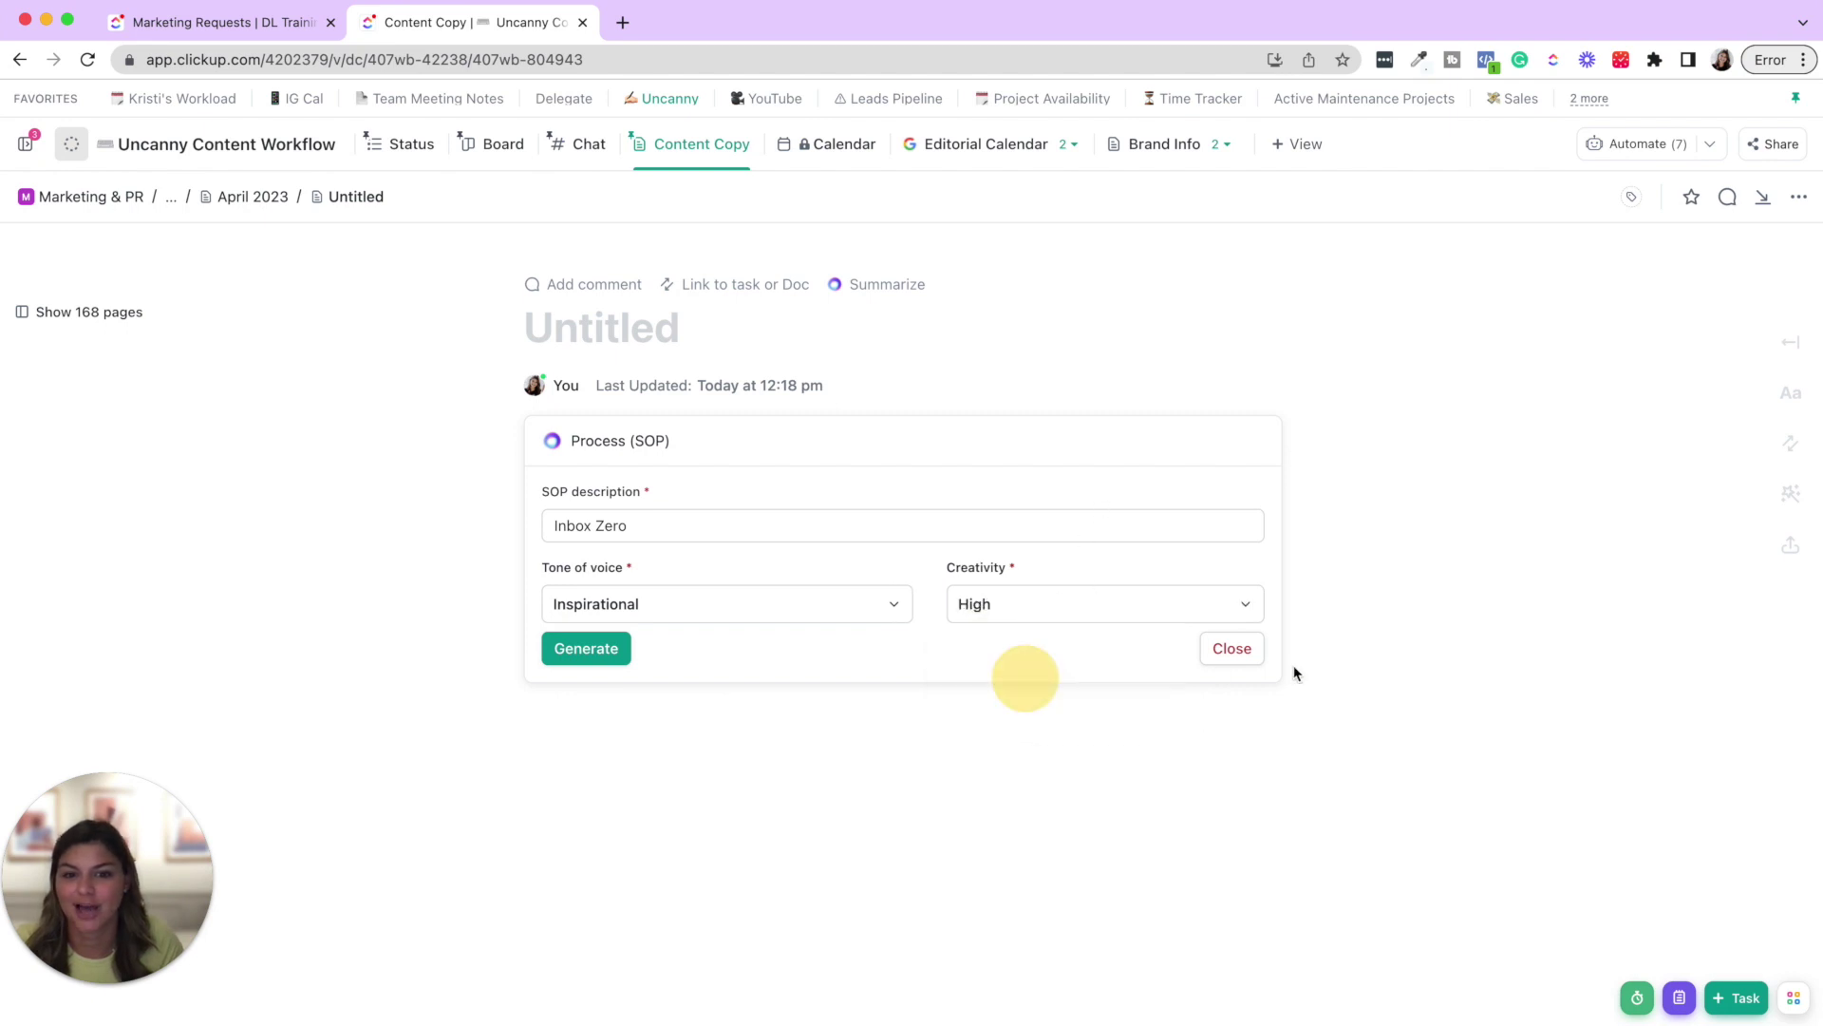
Step: Generate the Inbox Zero SOP, scroll through the draft, and discard it
click(607, 652)
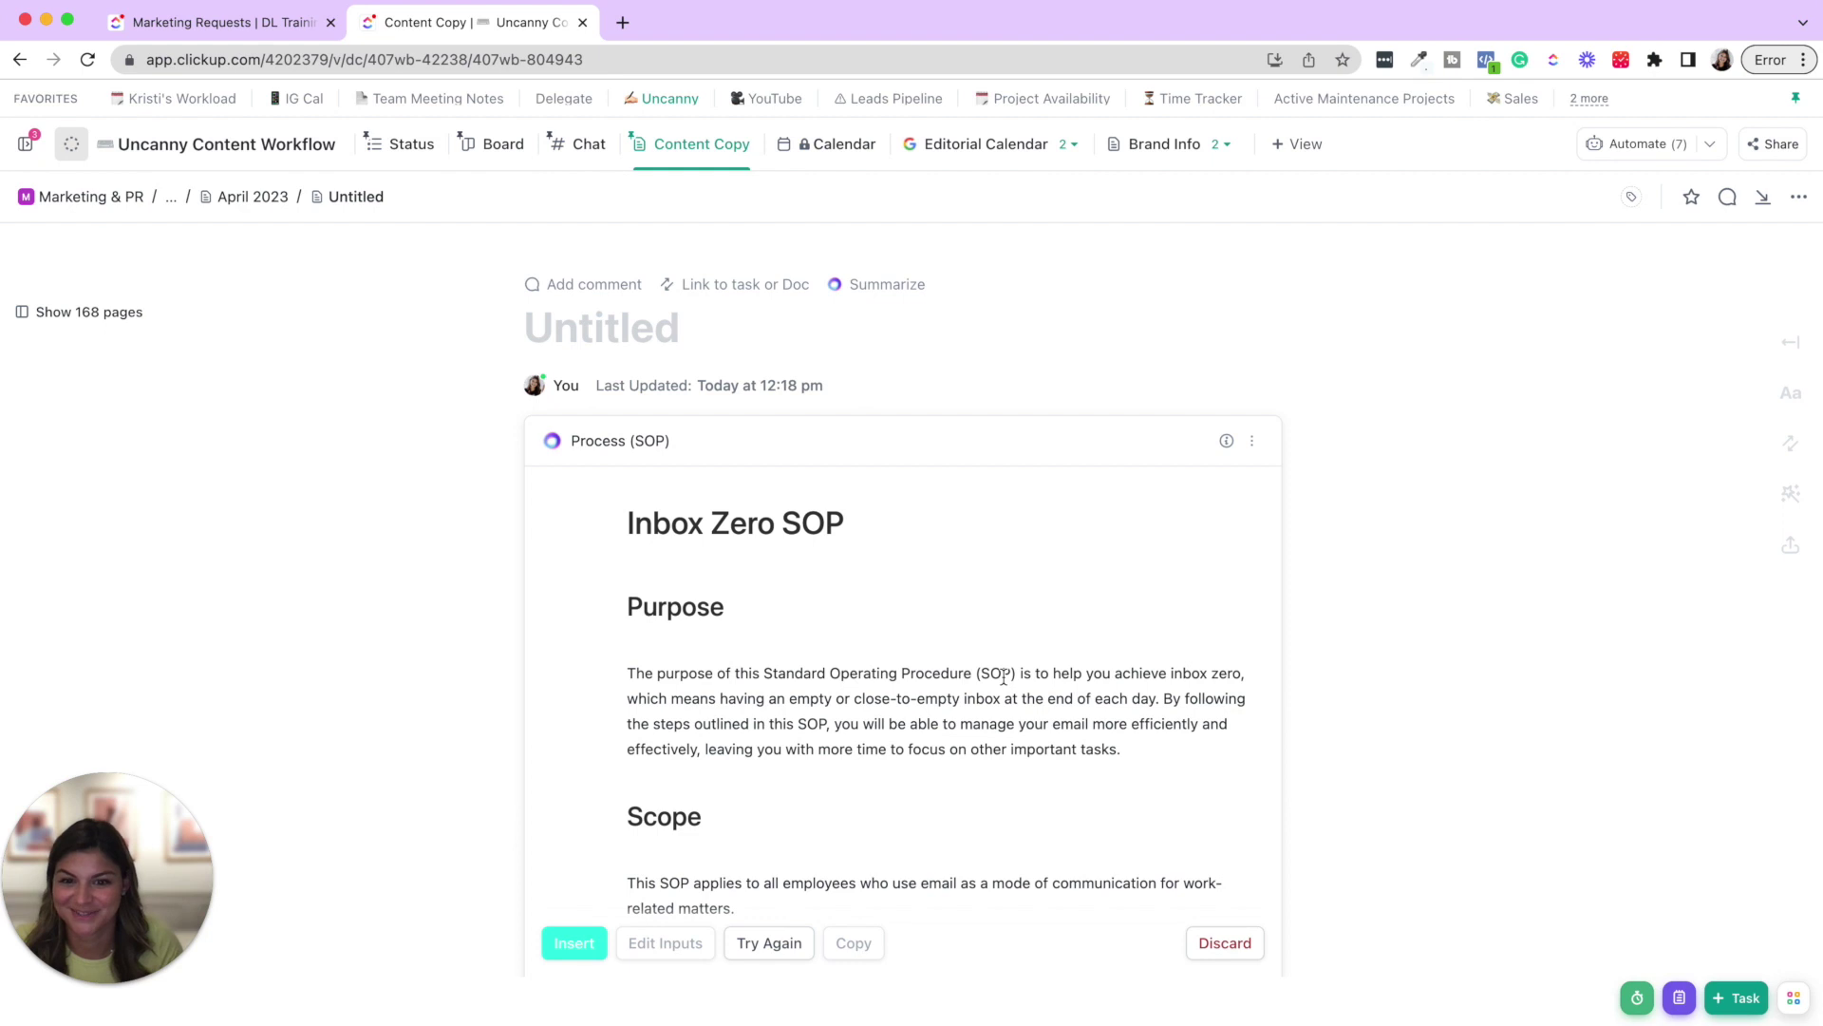
scroll(1004, 676, down, 3)
scroll(1004, 676, down, 6)
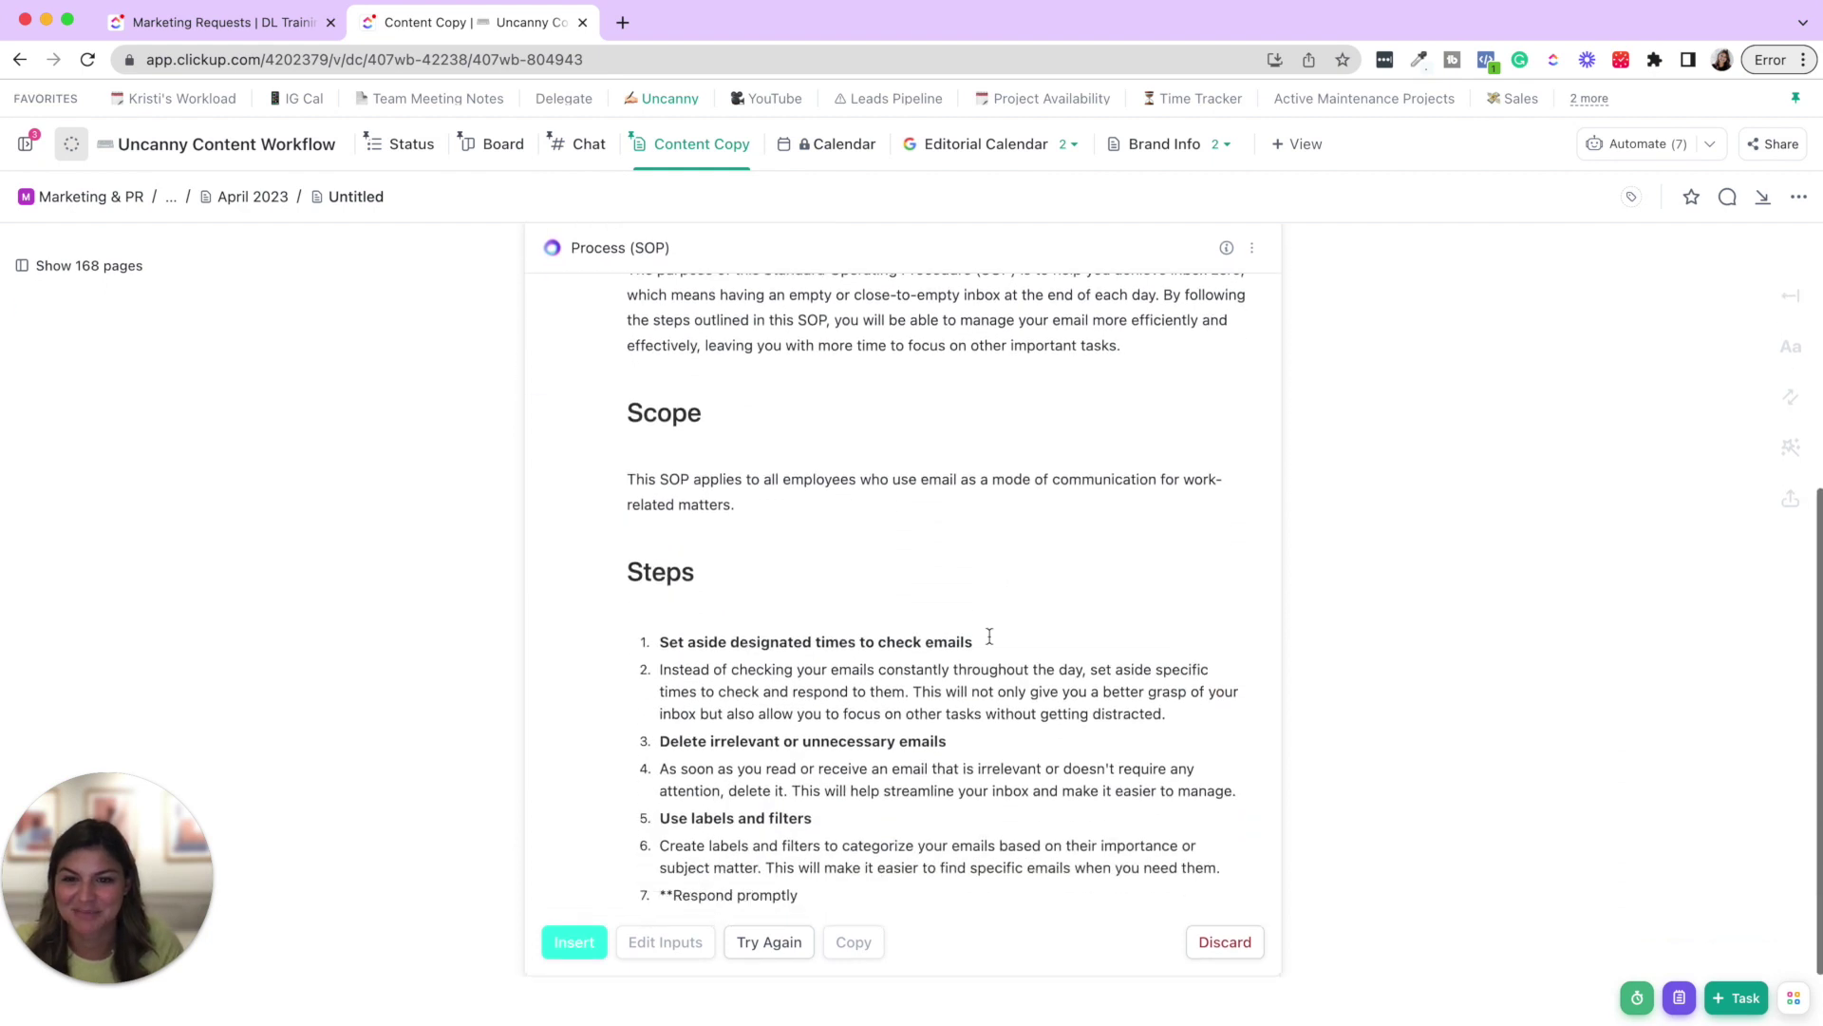
scroll(989, 635, down, 5)
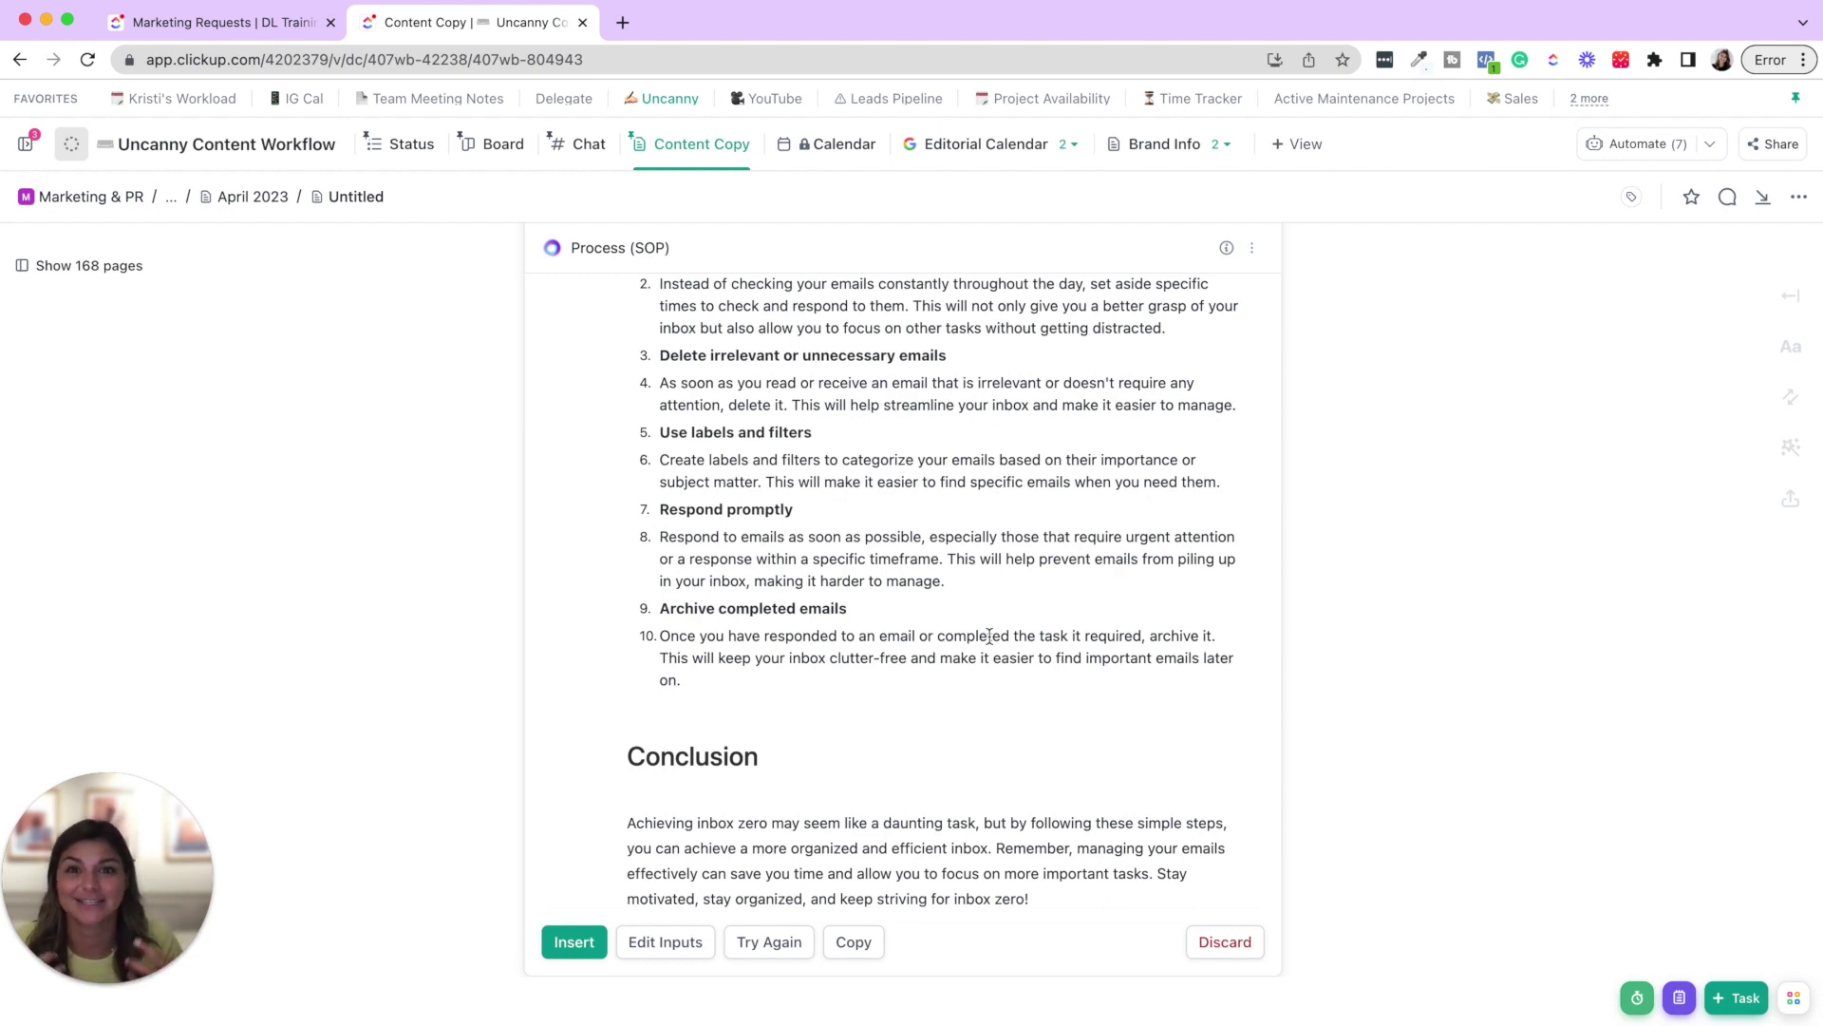
scroll(989, 635, up, 15)
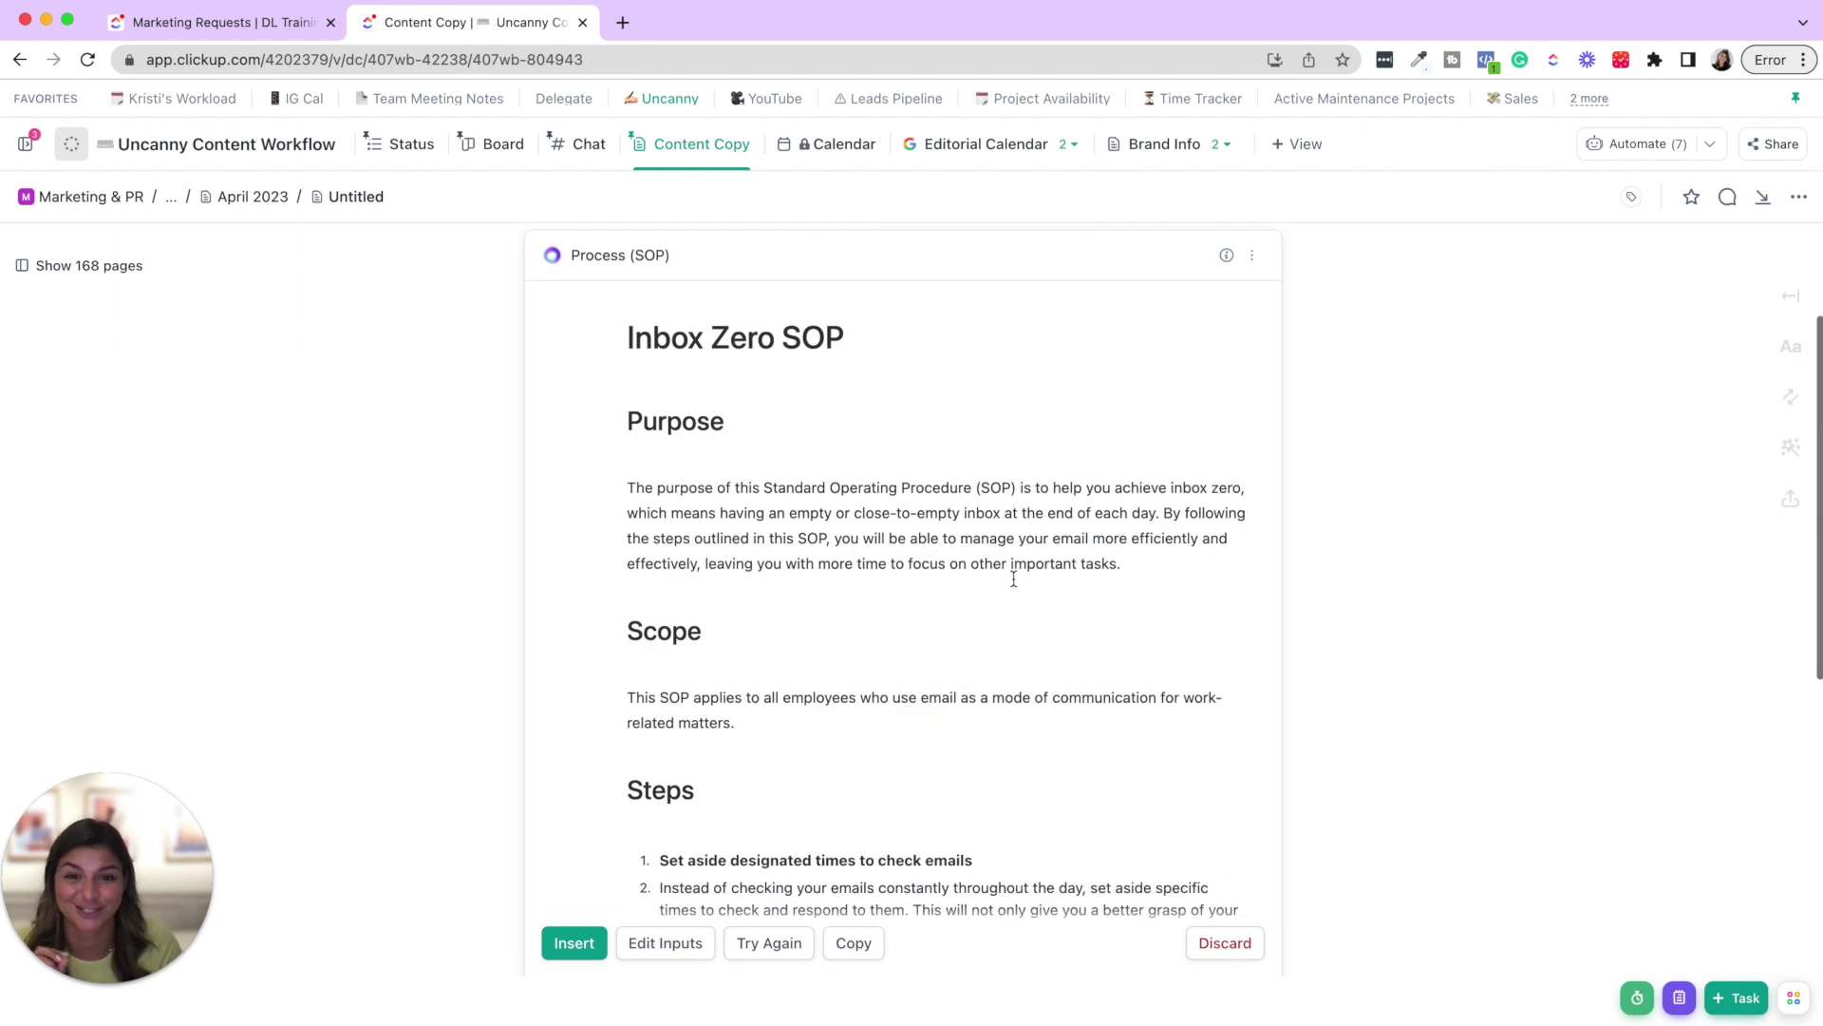
click(1225, 942)
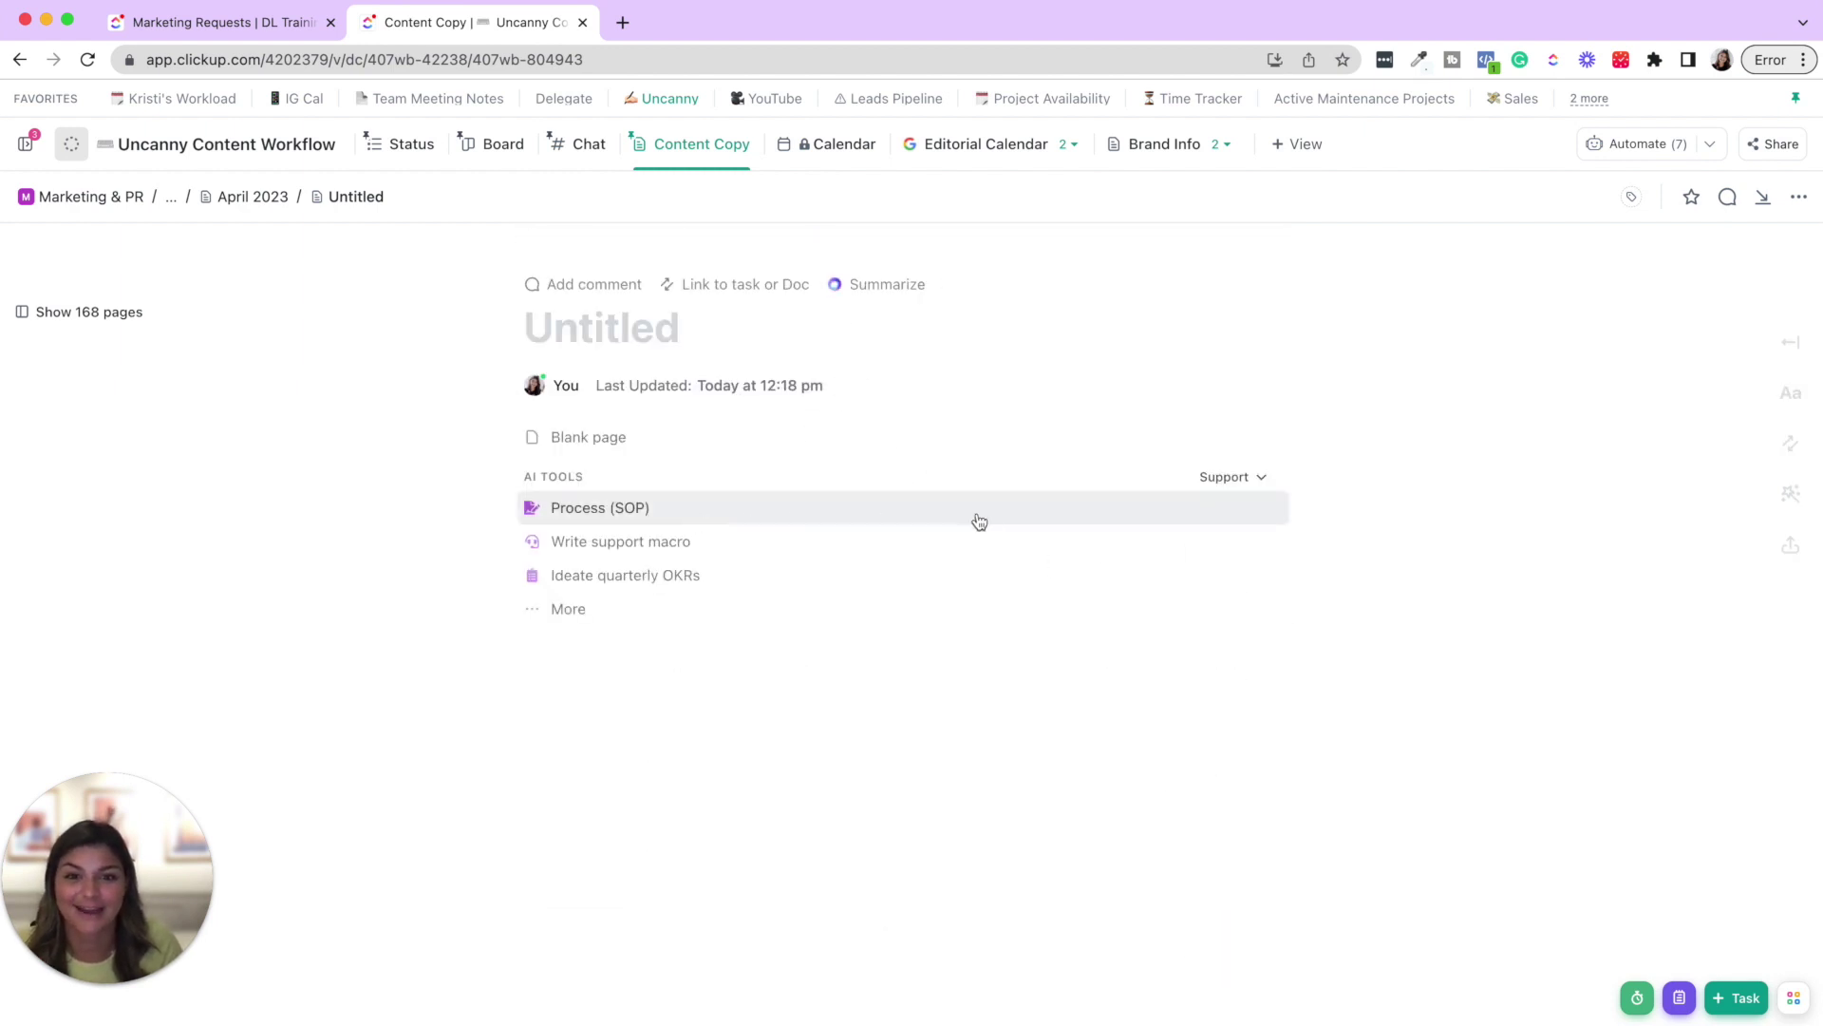
Step: Switch the AI tools to the Marketing department and open Generate blog titles
click(1226, 479)
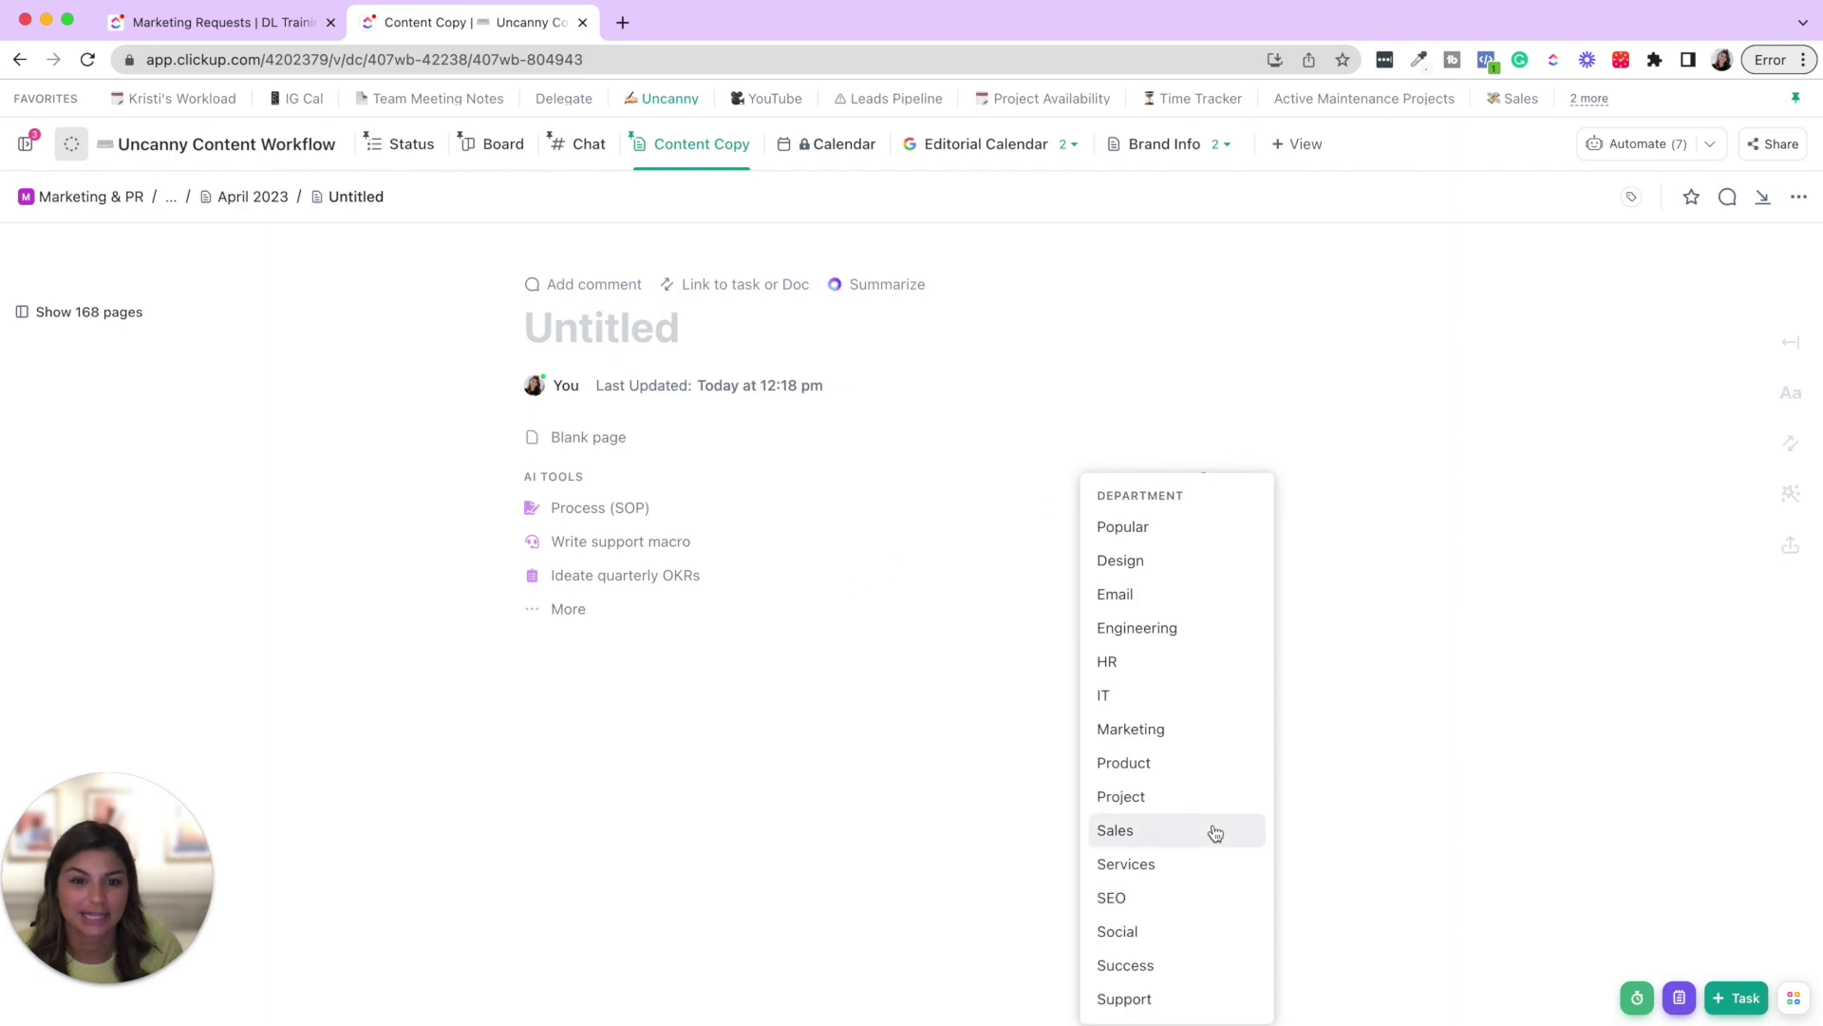
click(1171, 729)
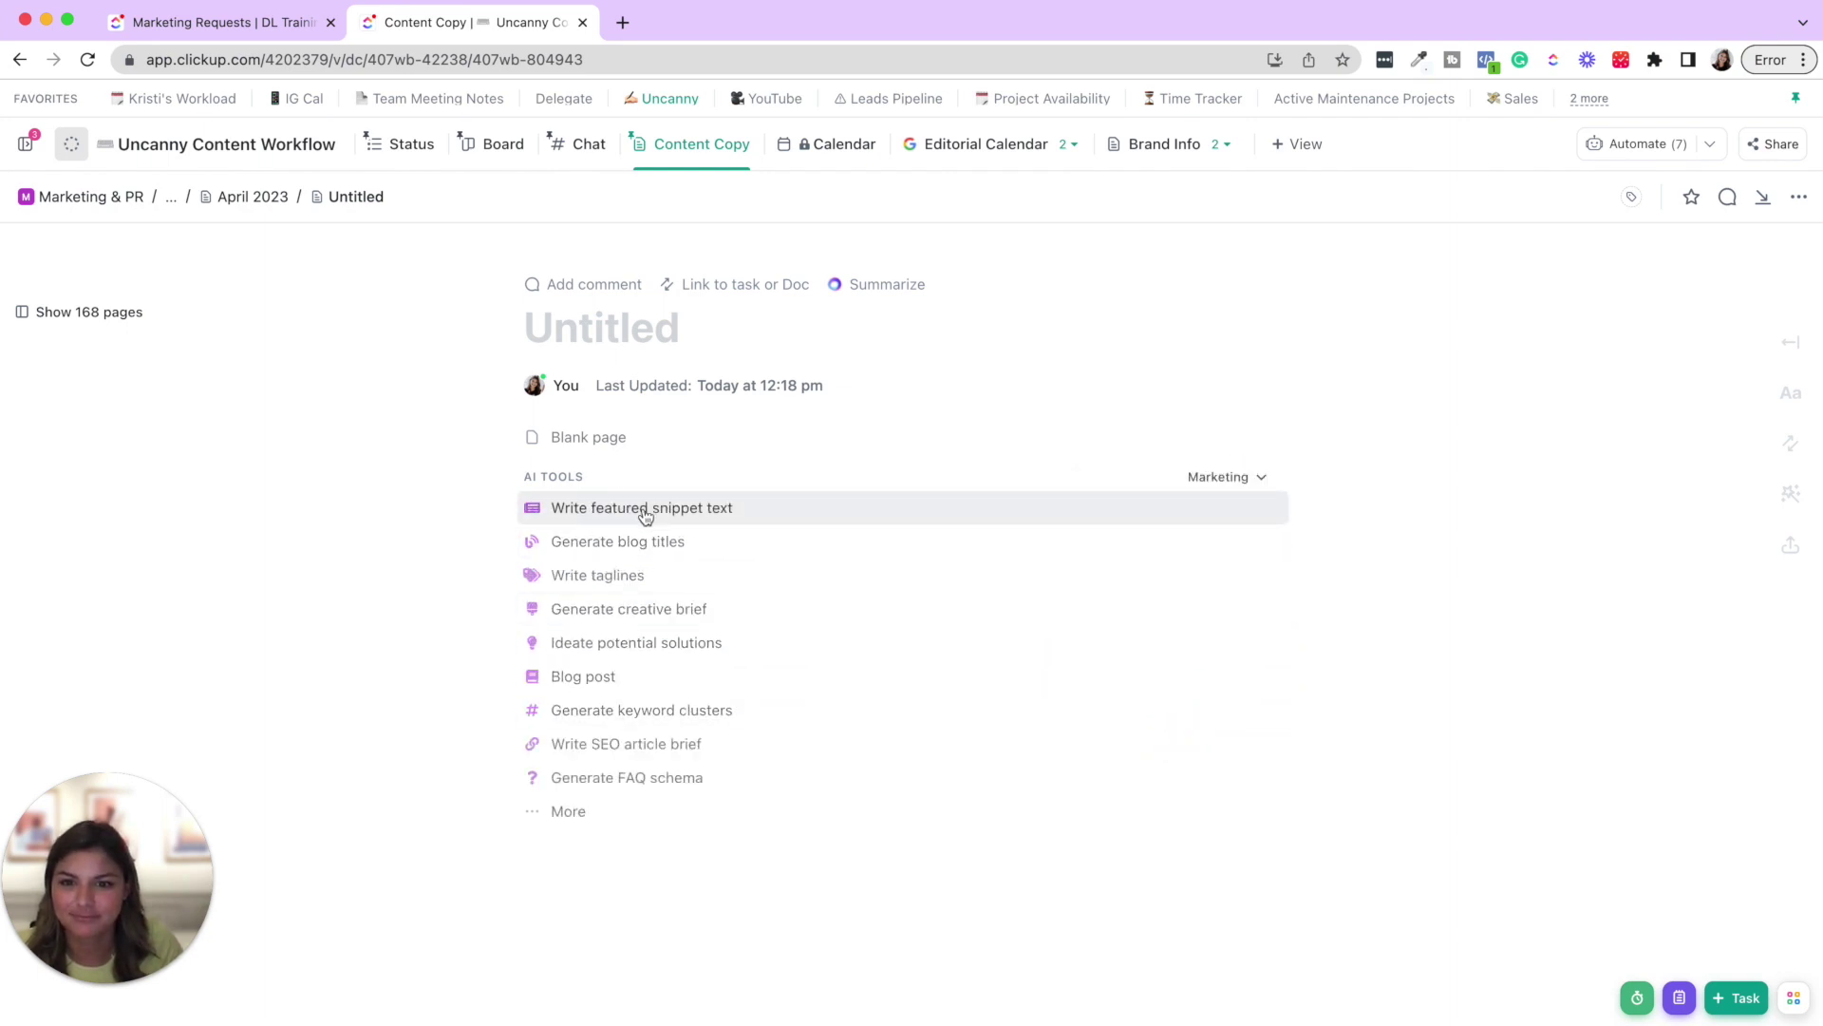
click(658, 542)
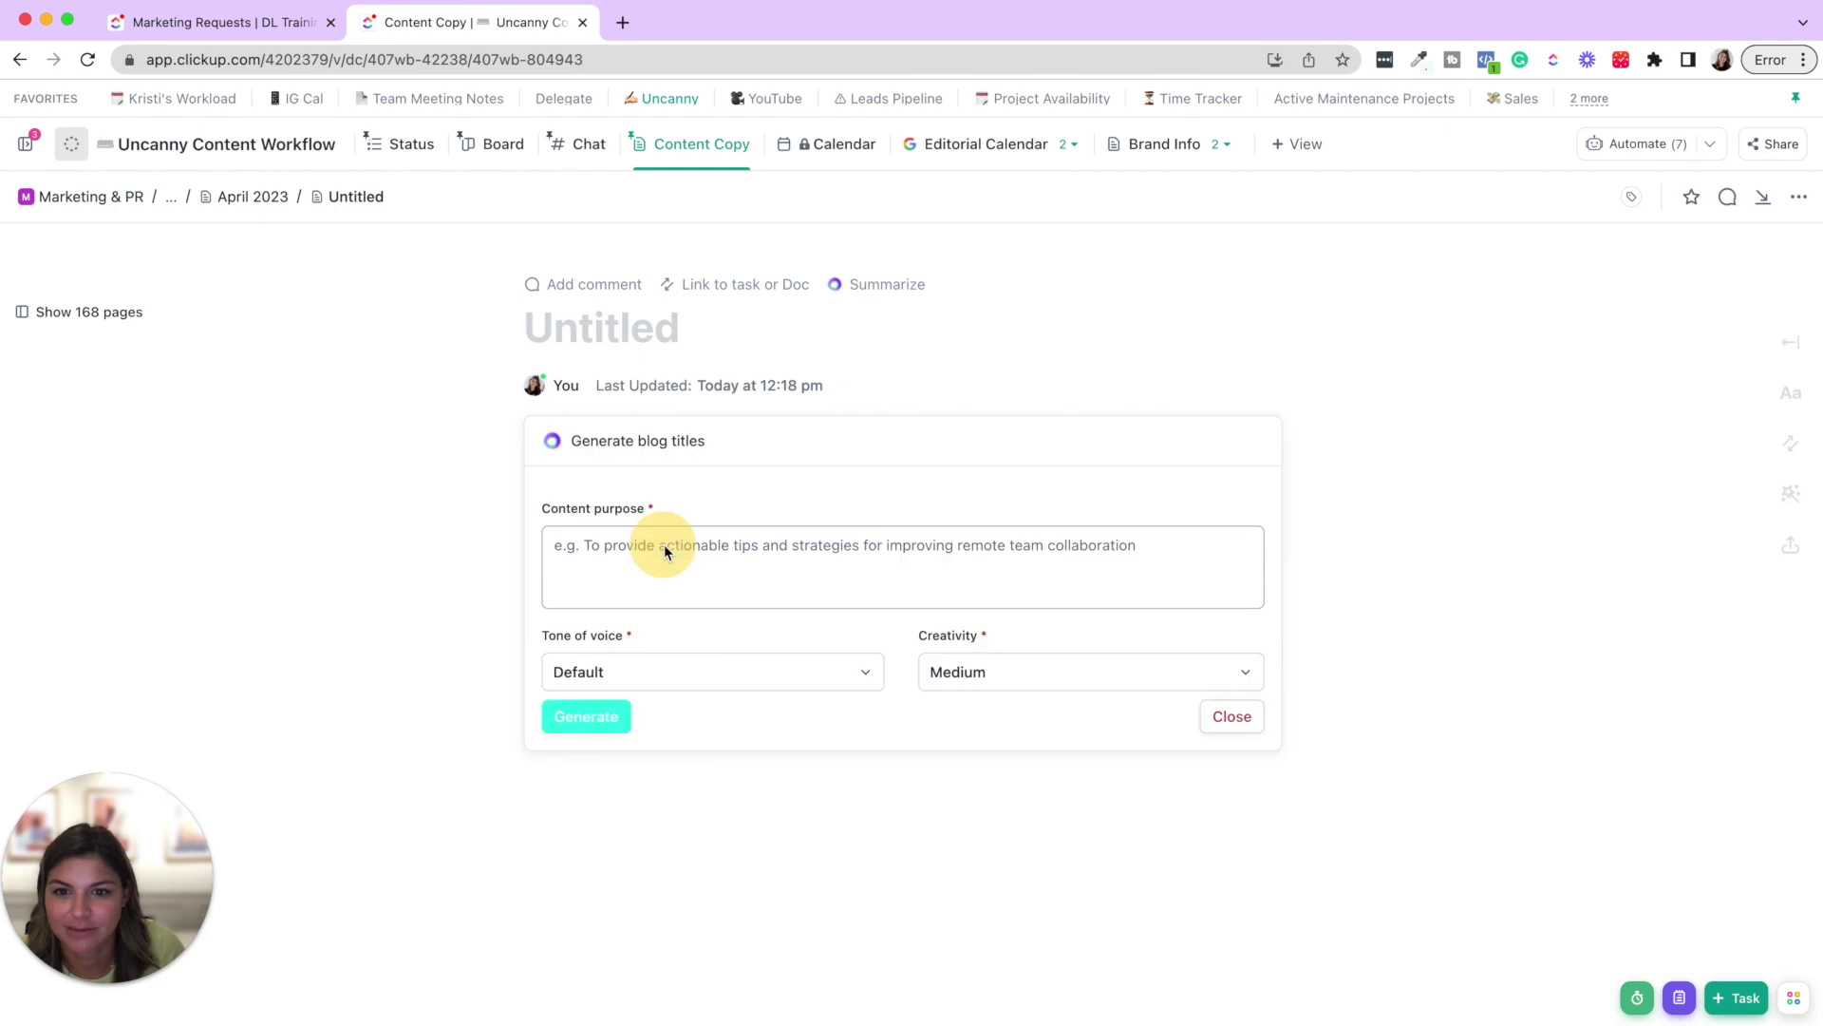
Step: Enter topic 'ClickUp 3.0 AI in Docs' and target audience 'Agencies'
click(630, 523)
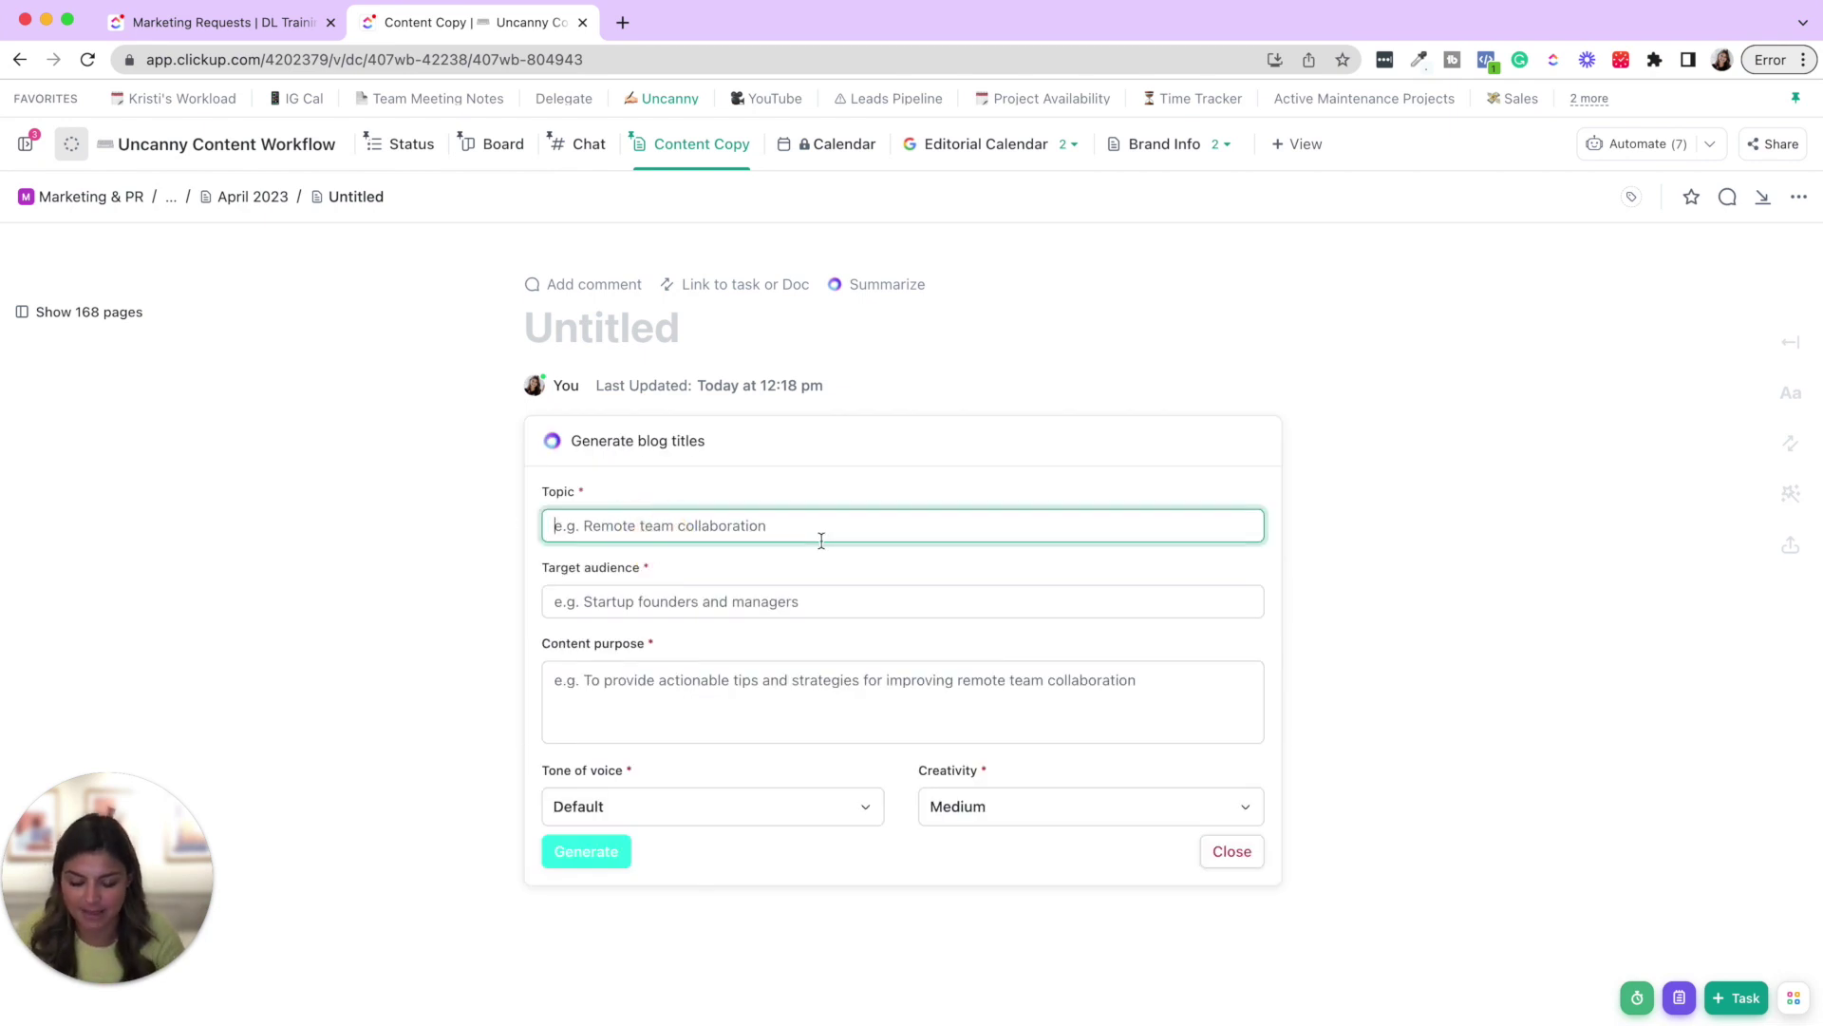
text(ClickUp )
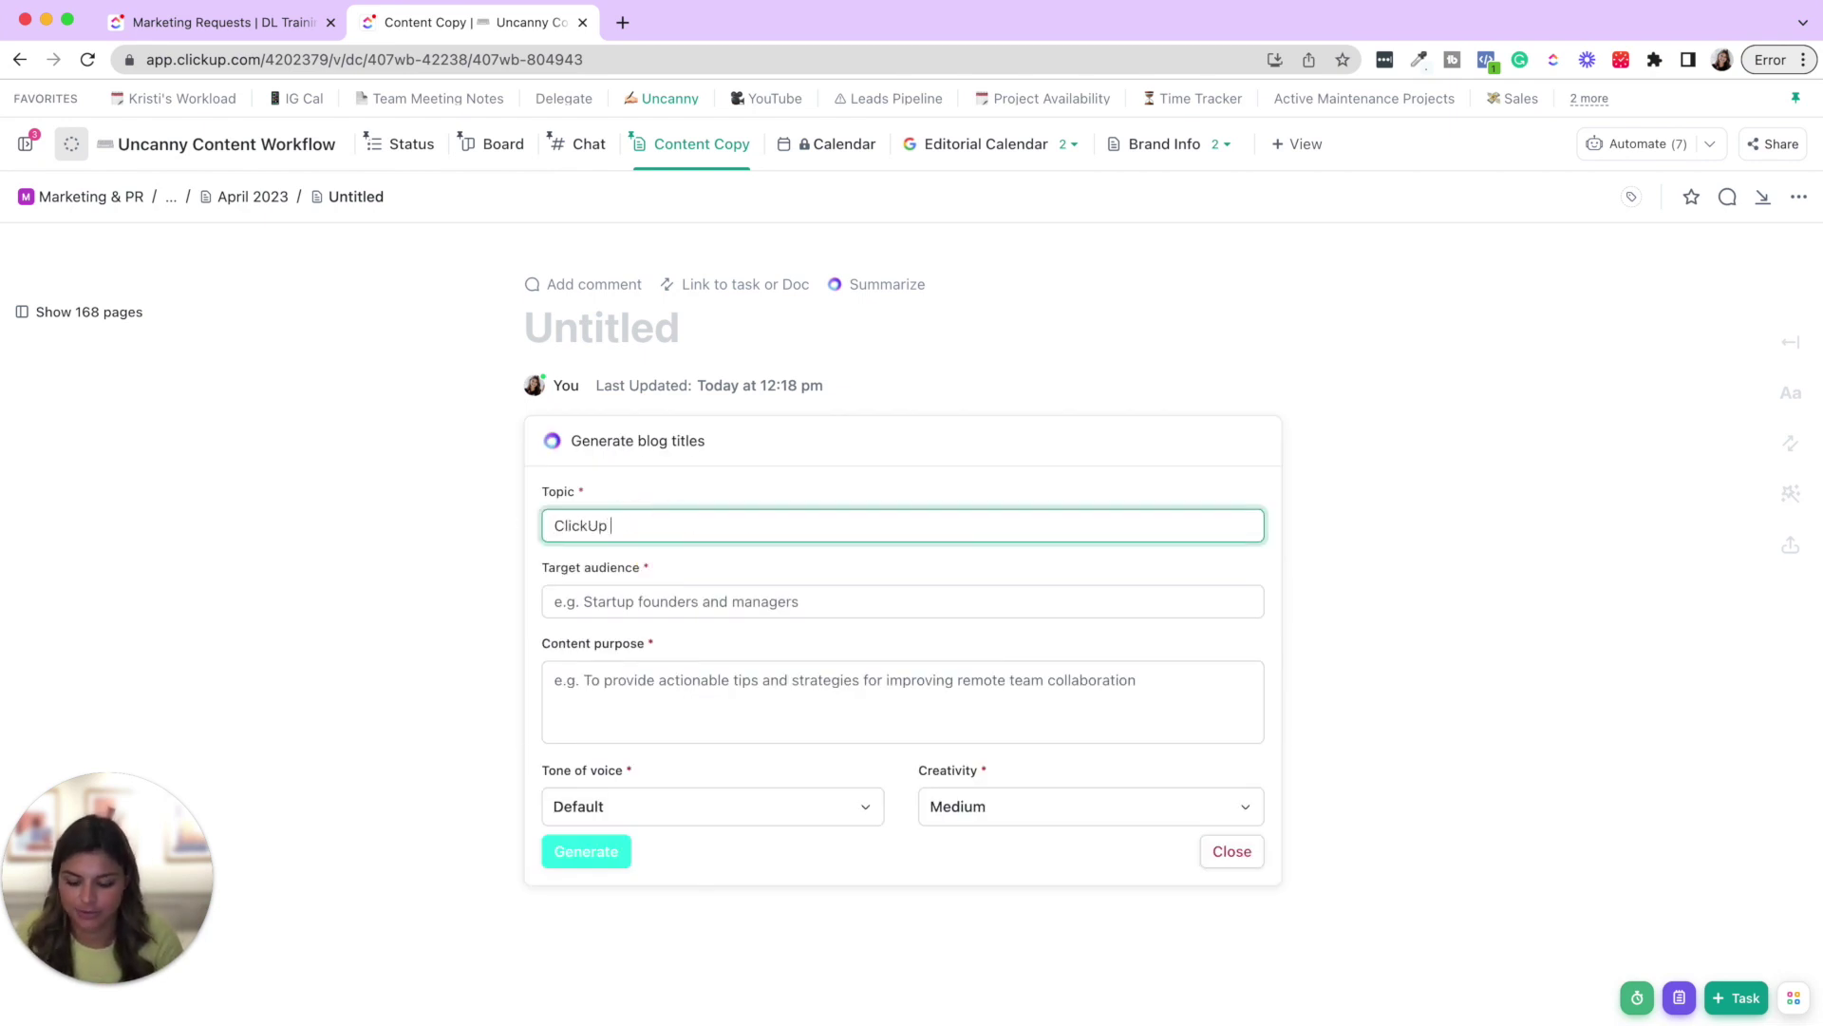
text(3.0 AI )
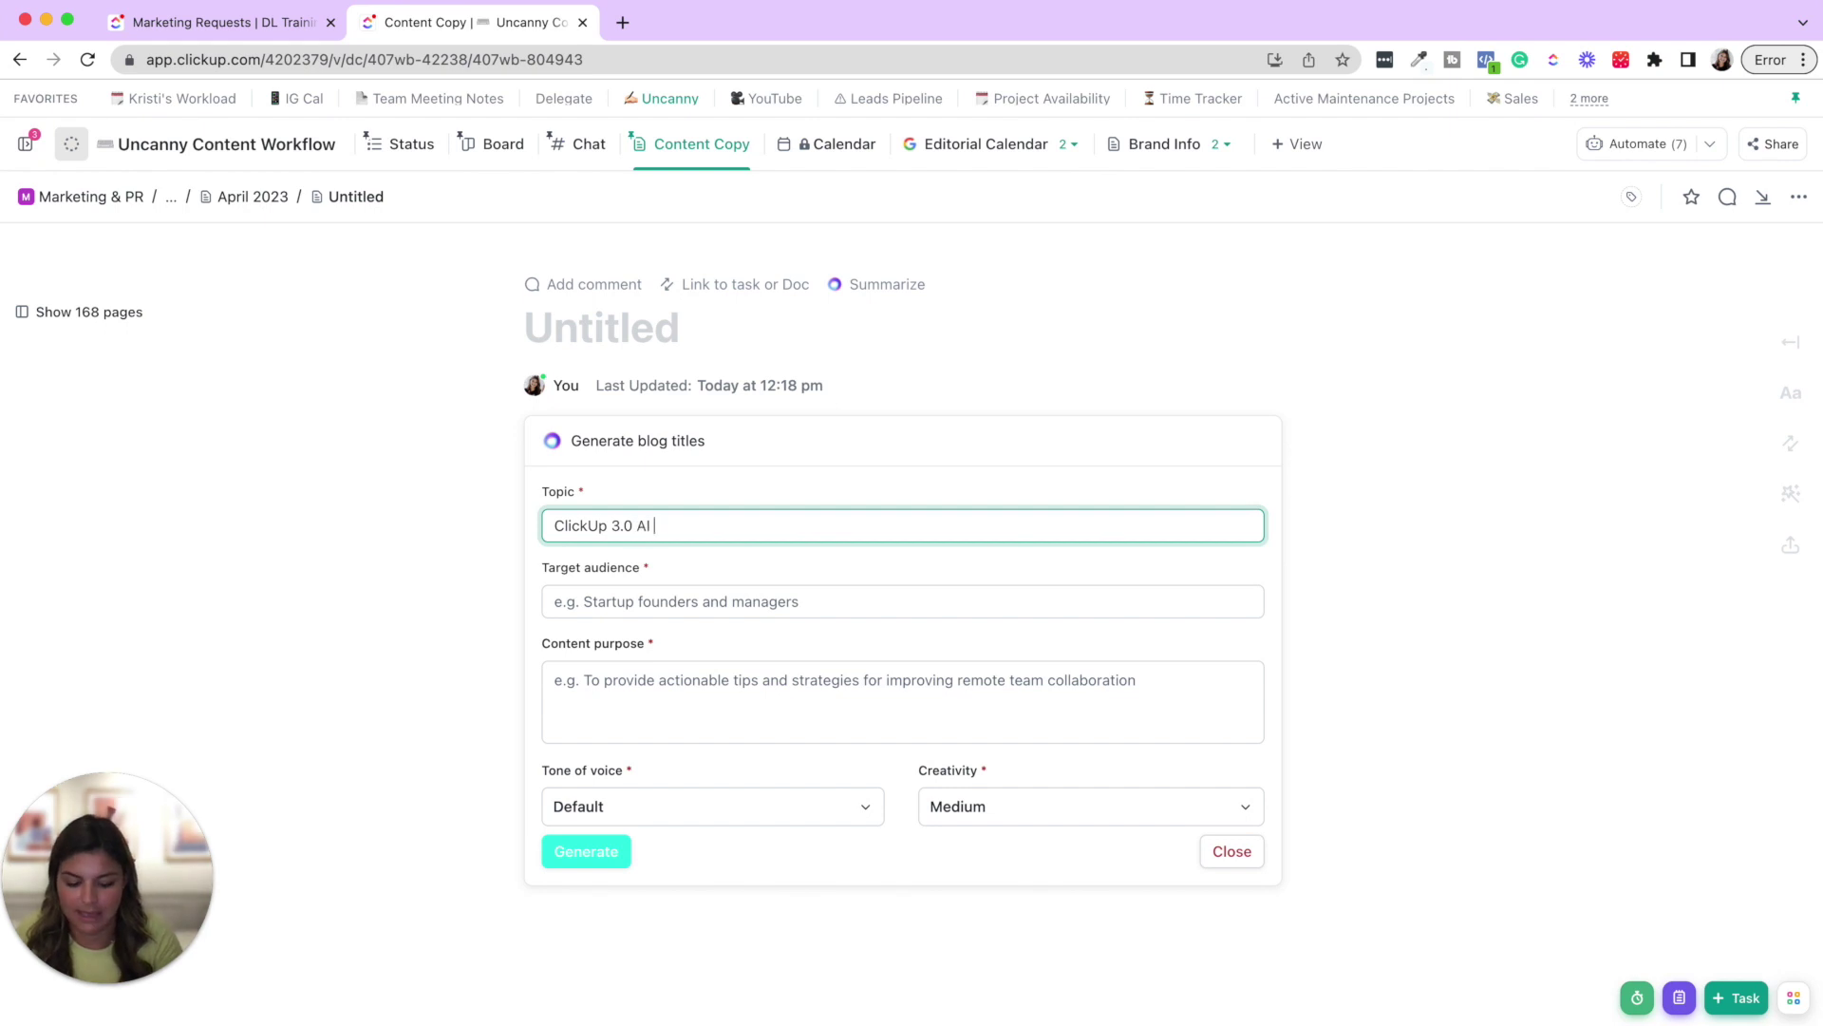
text(in Docs)
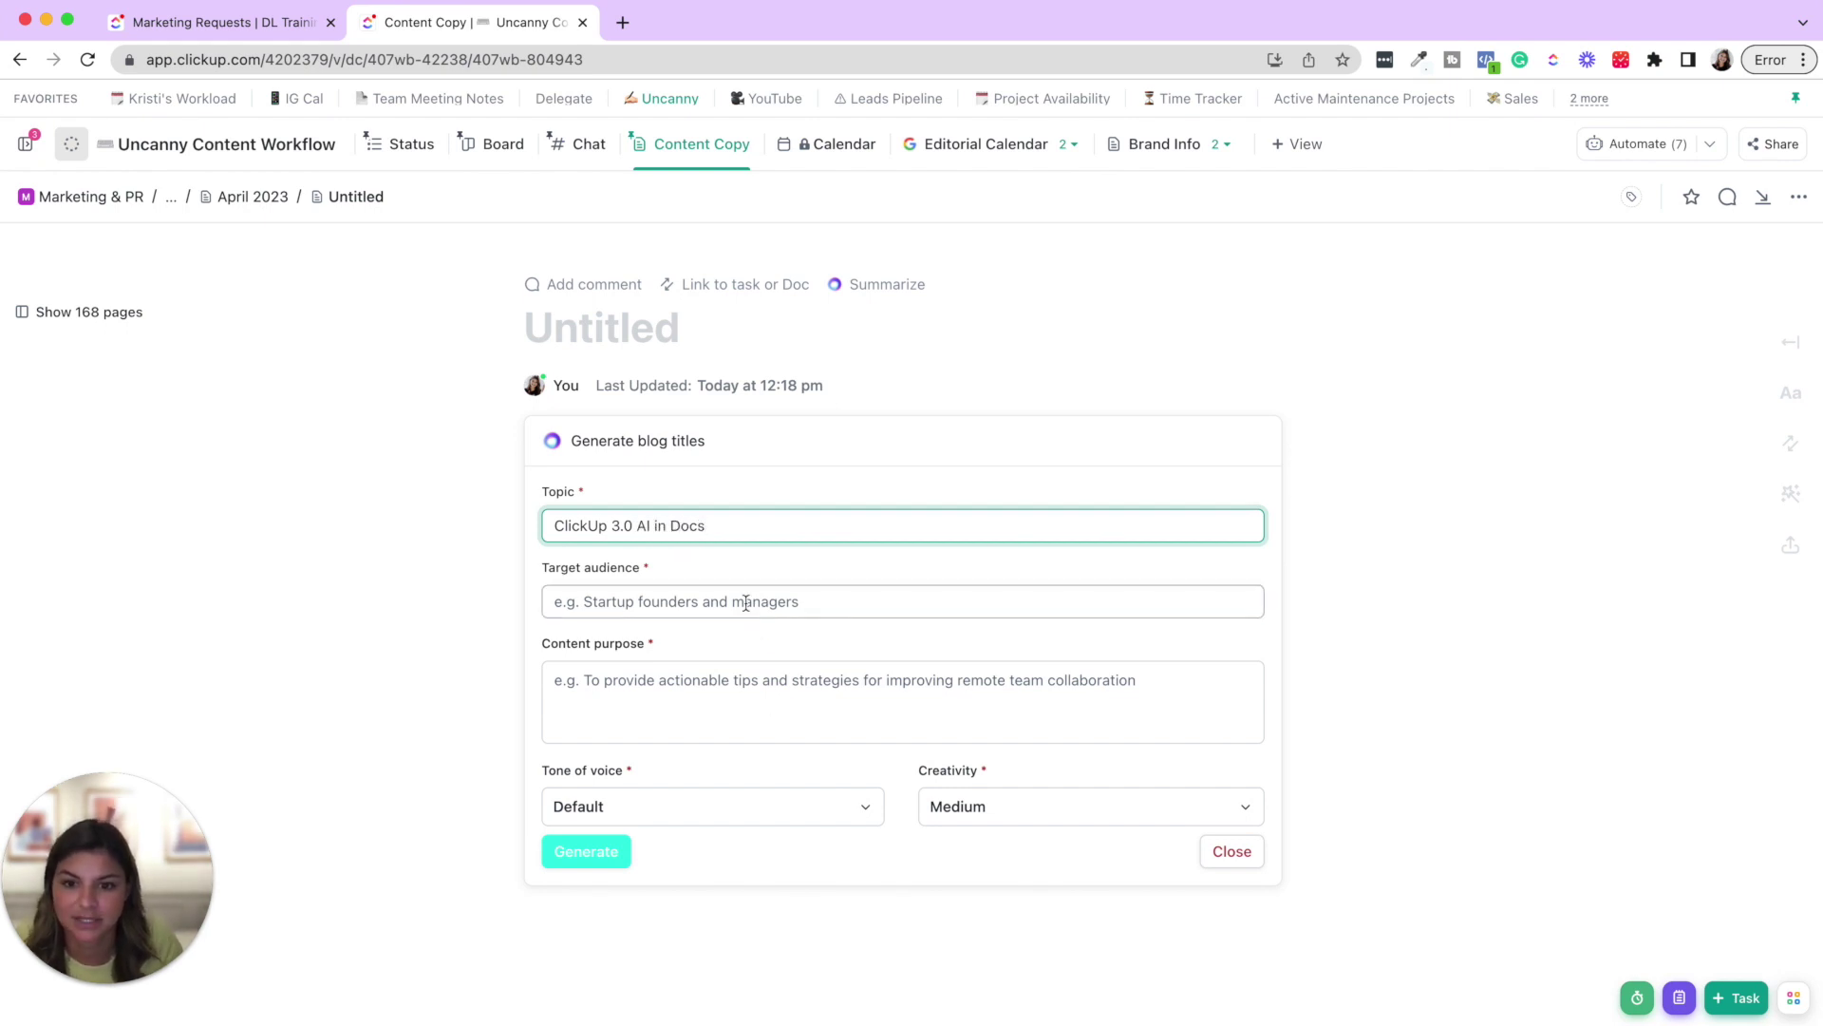
click(928, 591)
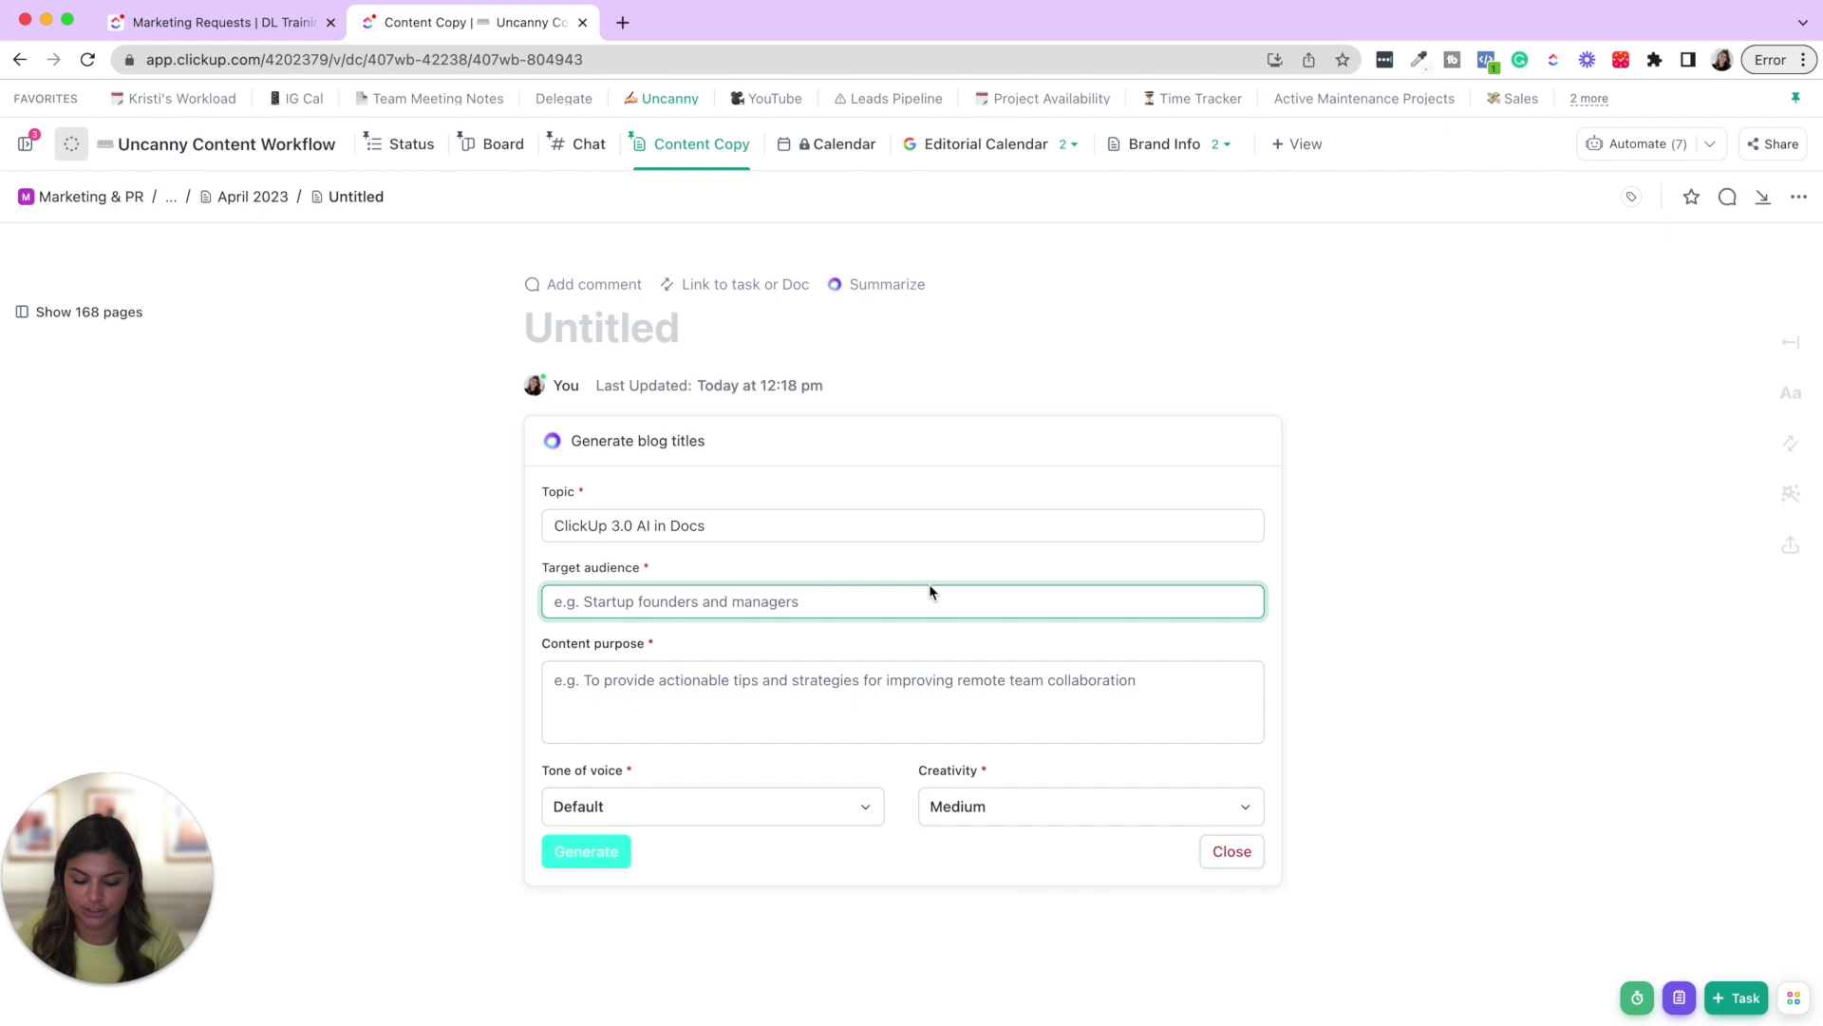
text(Agenc)
text(ies)
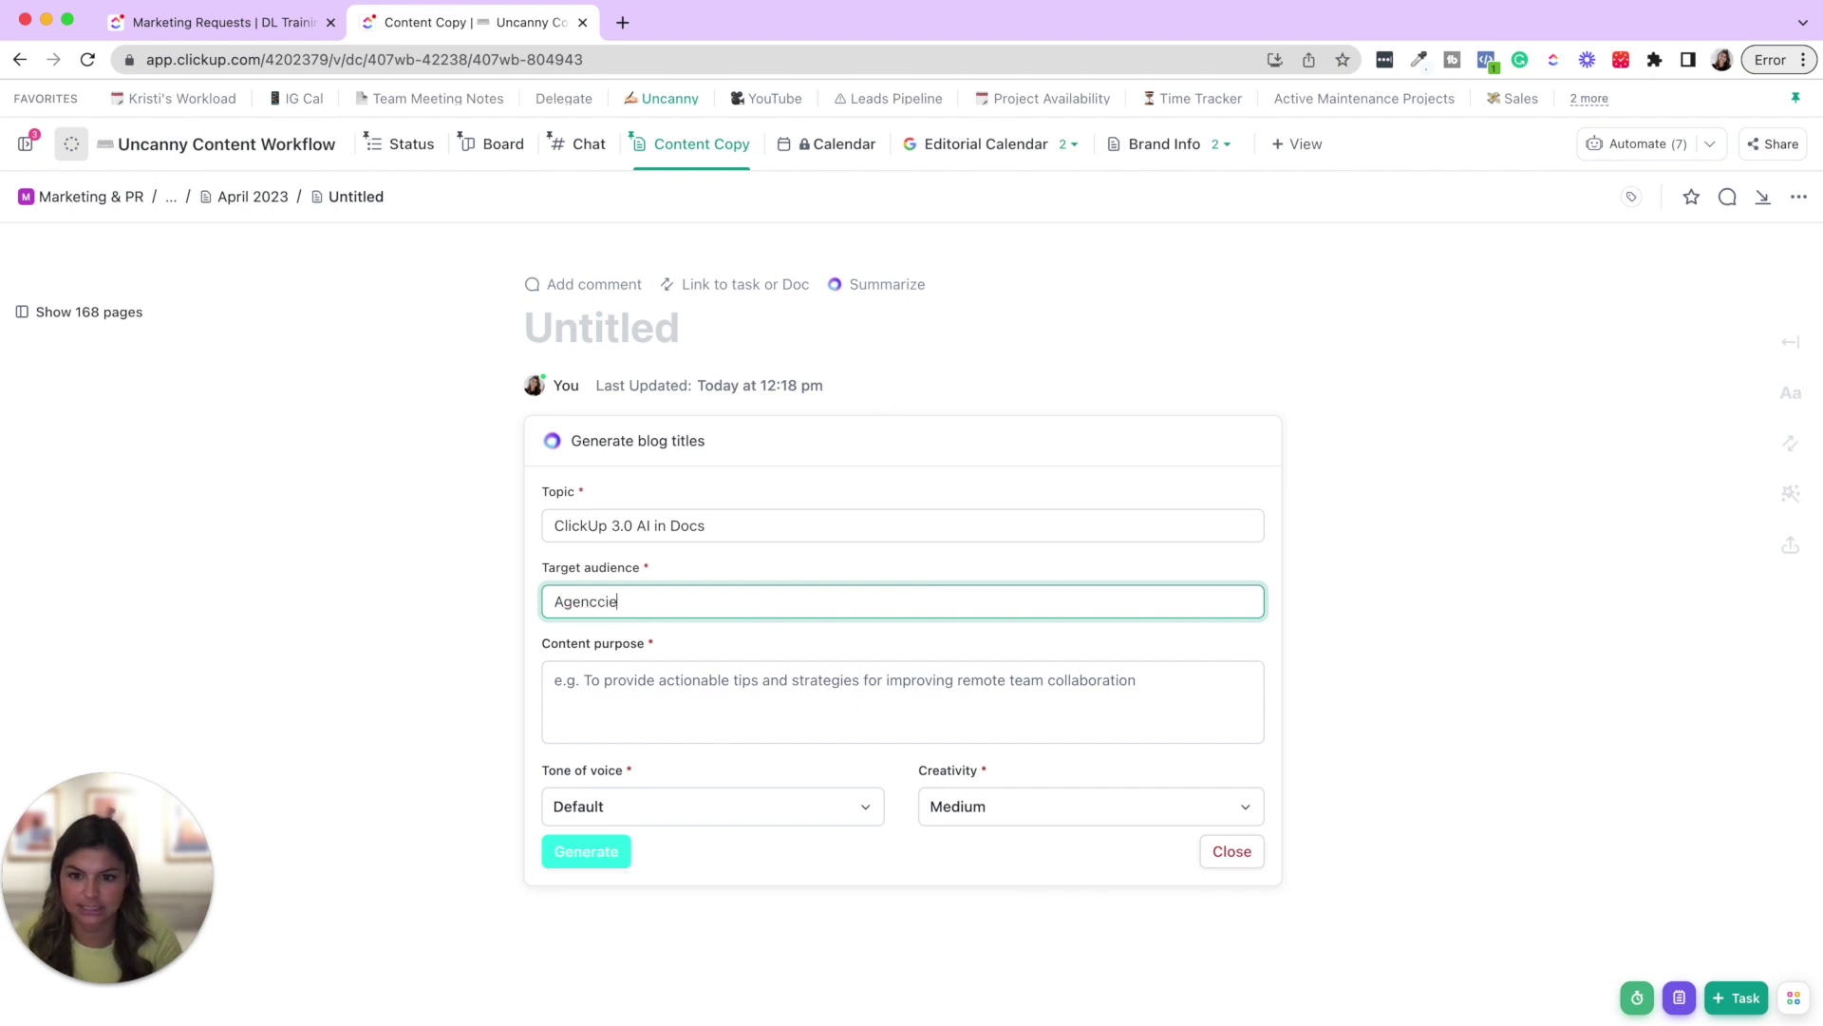
key(BackSpace)
key(BackSpace)
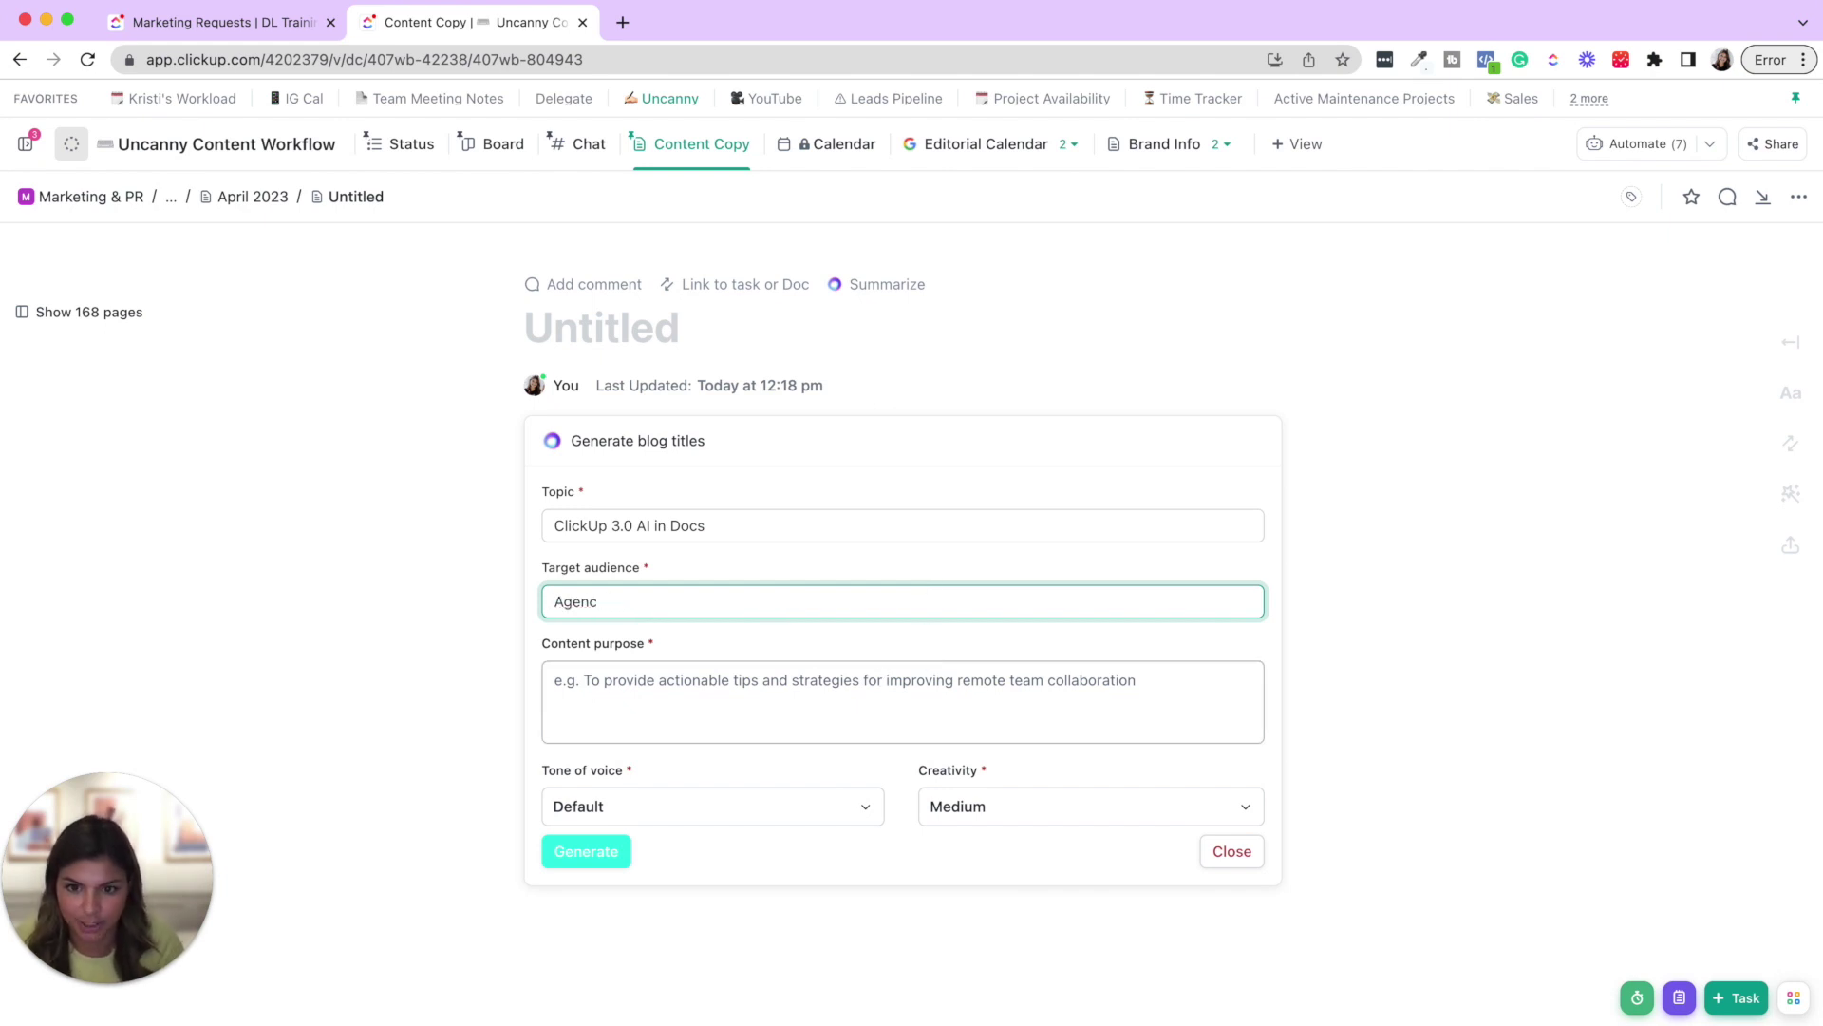
text(ies)
Step: Set the content purpose to providing education on ClickUp AI features, with Friendly tone
click(843, 714)
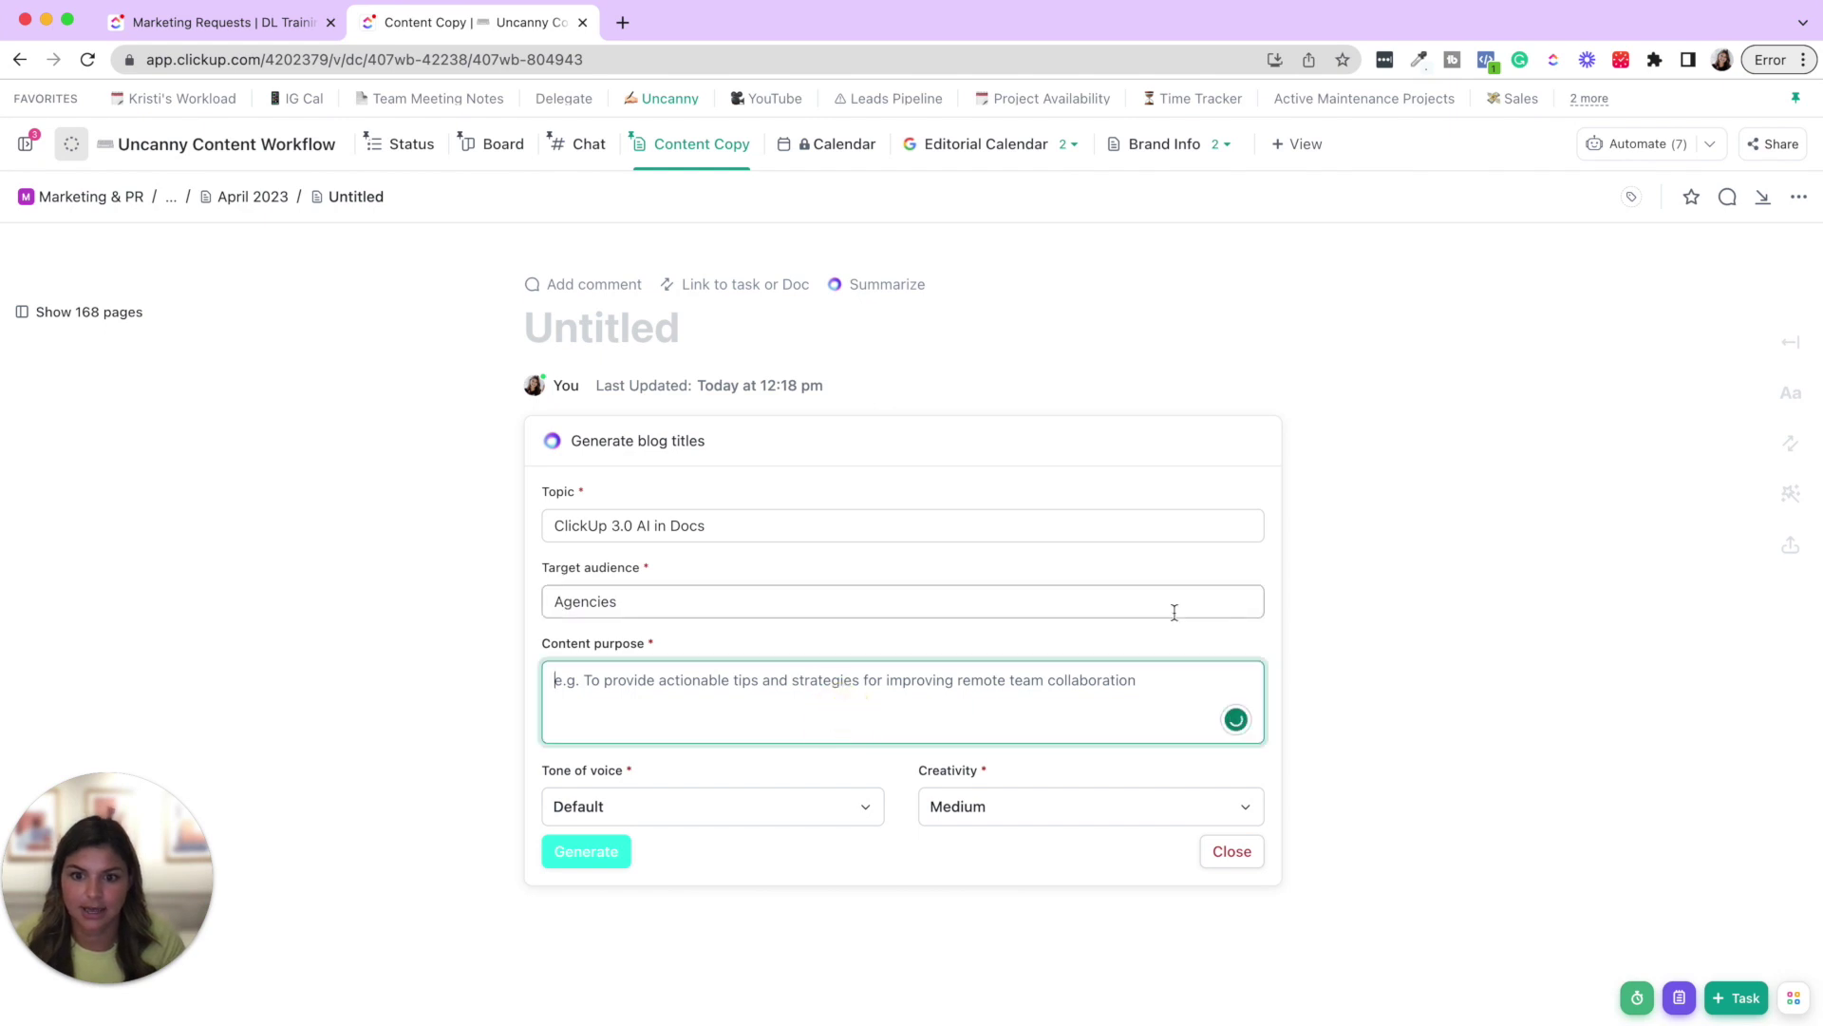
text(Provi)
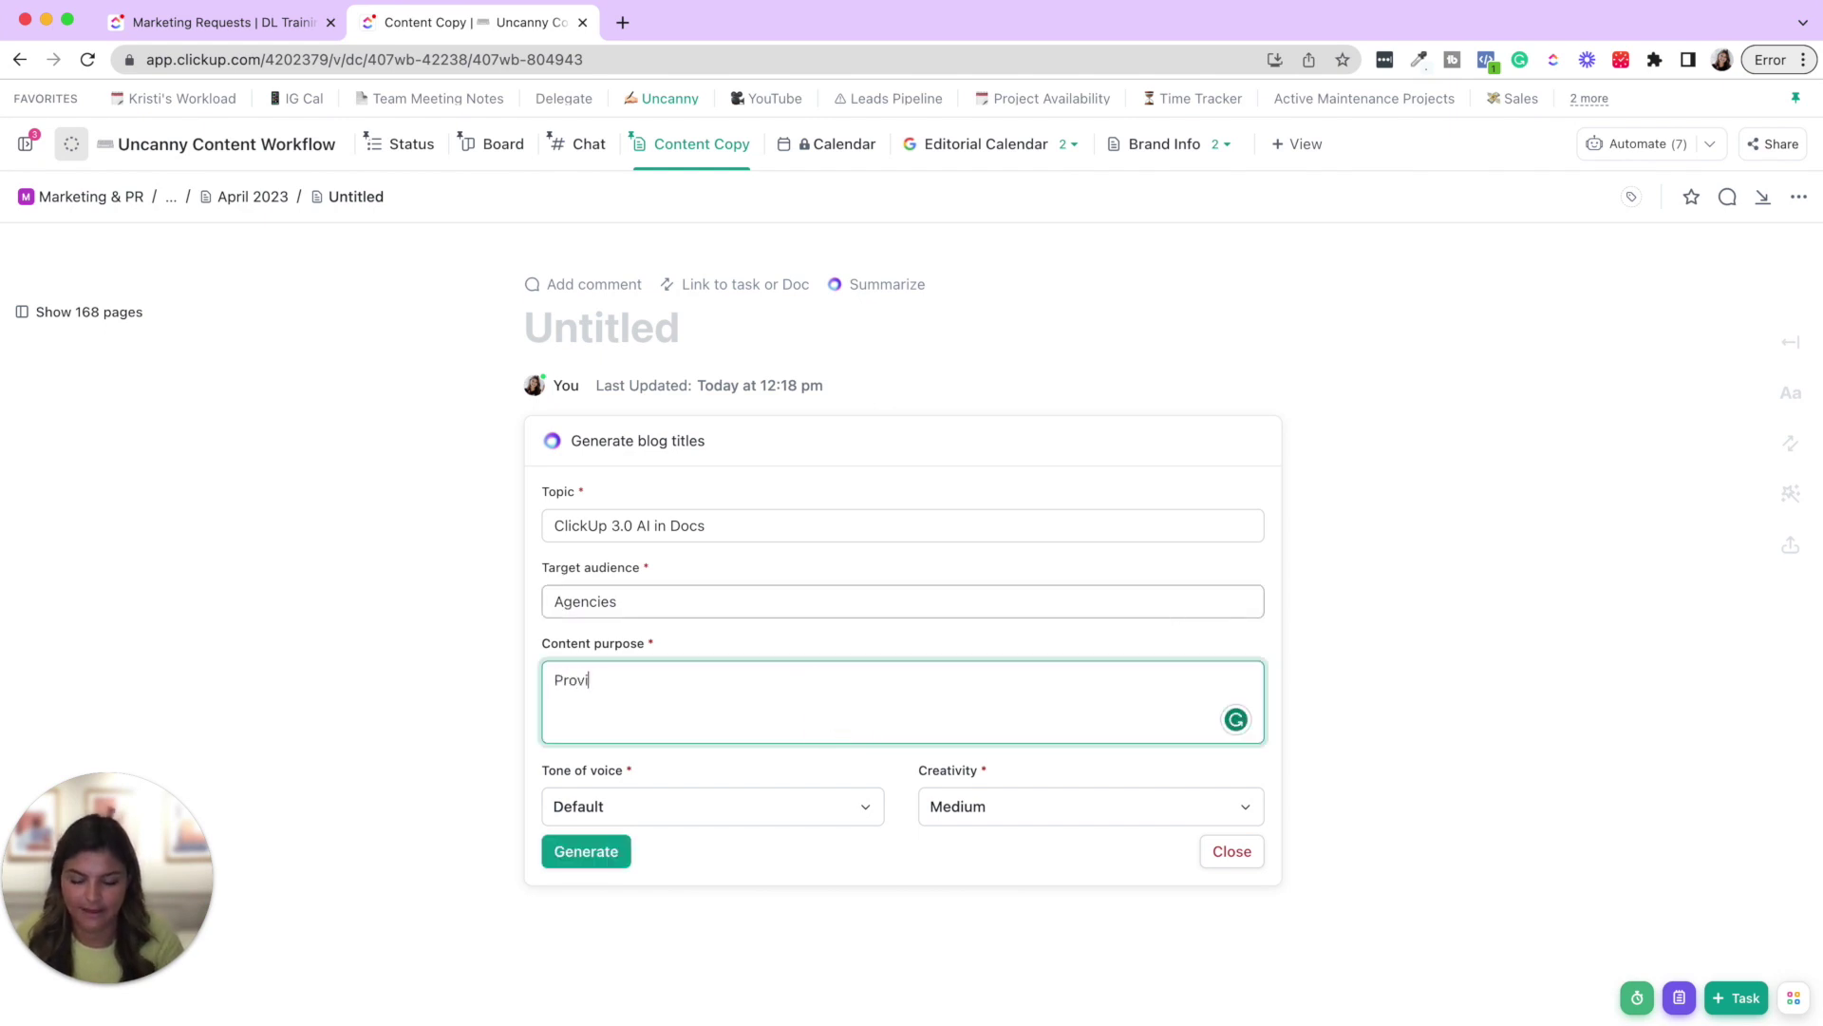
text(de ed)
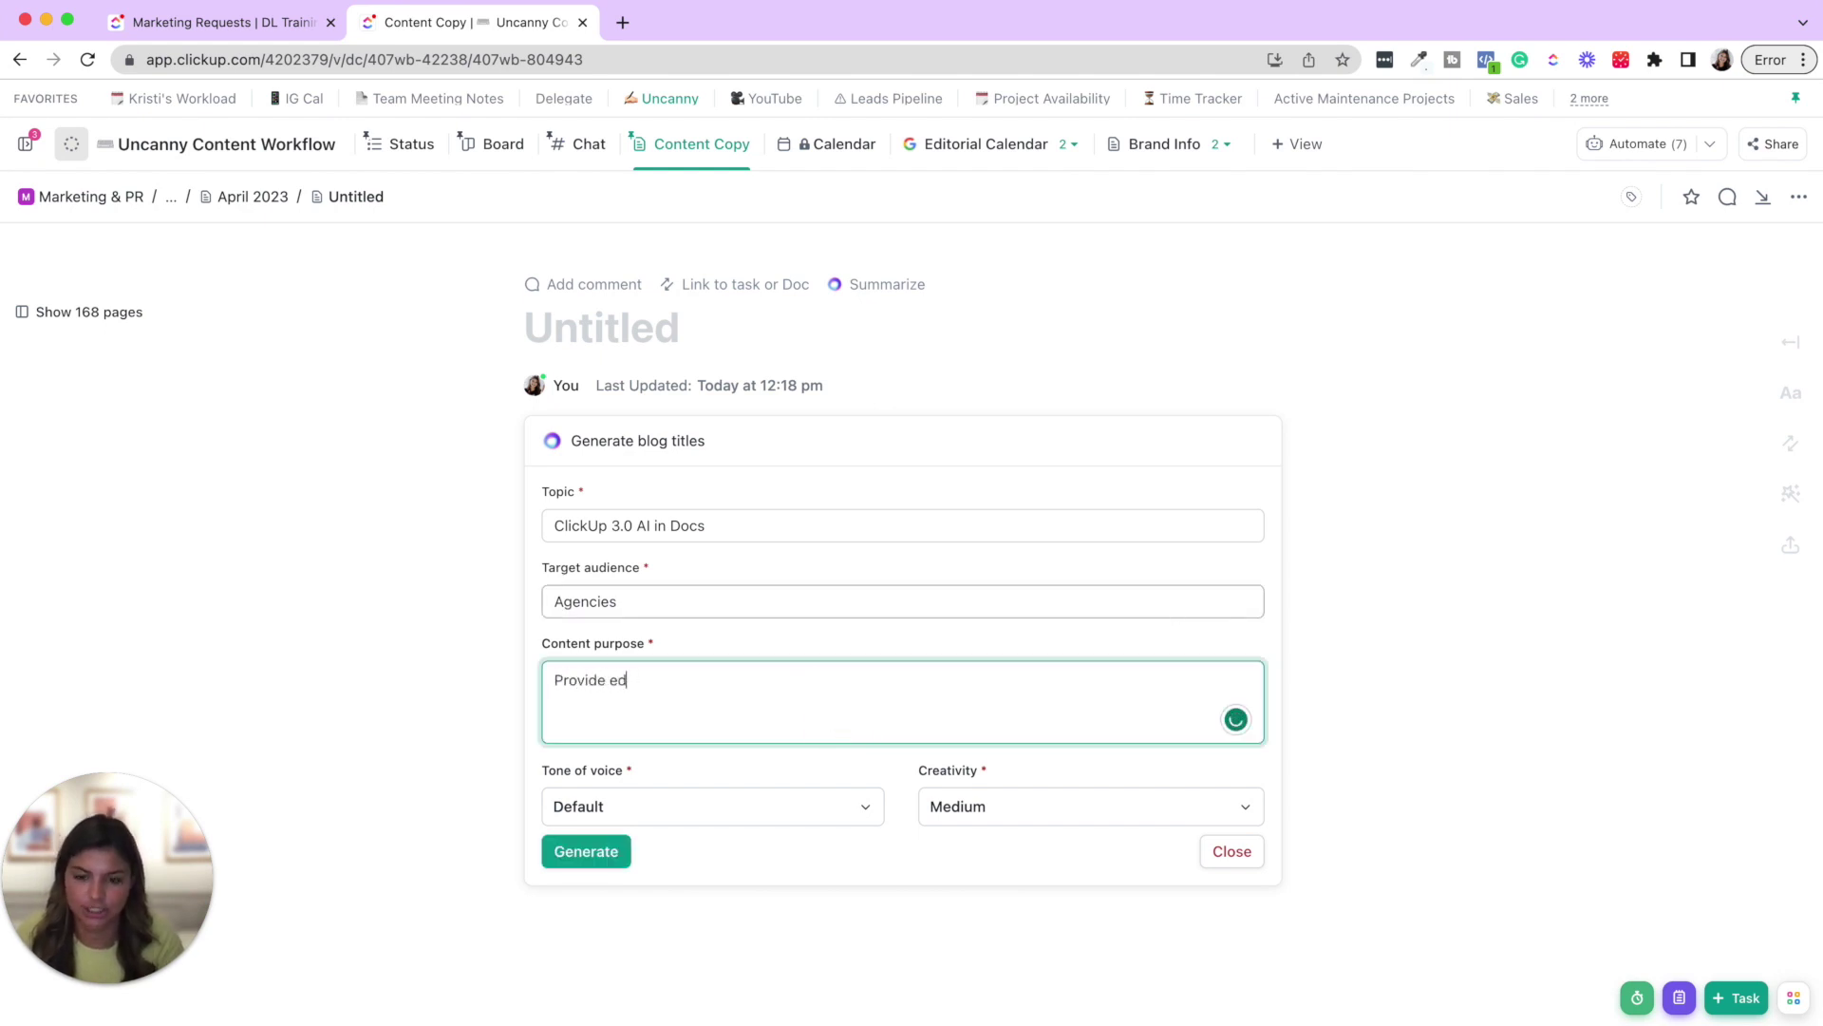
text(ucation on)
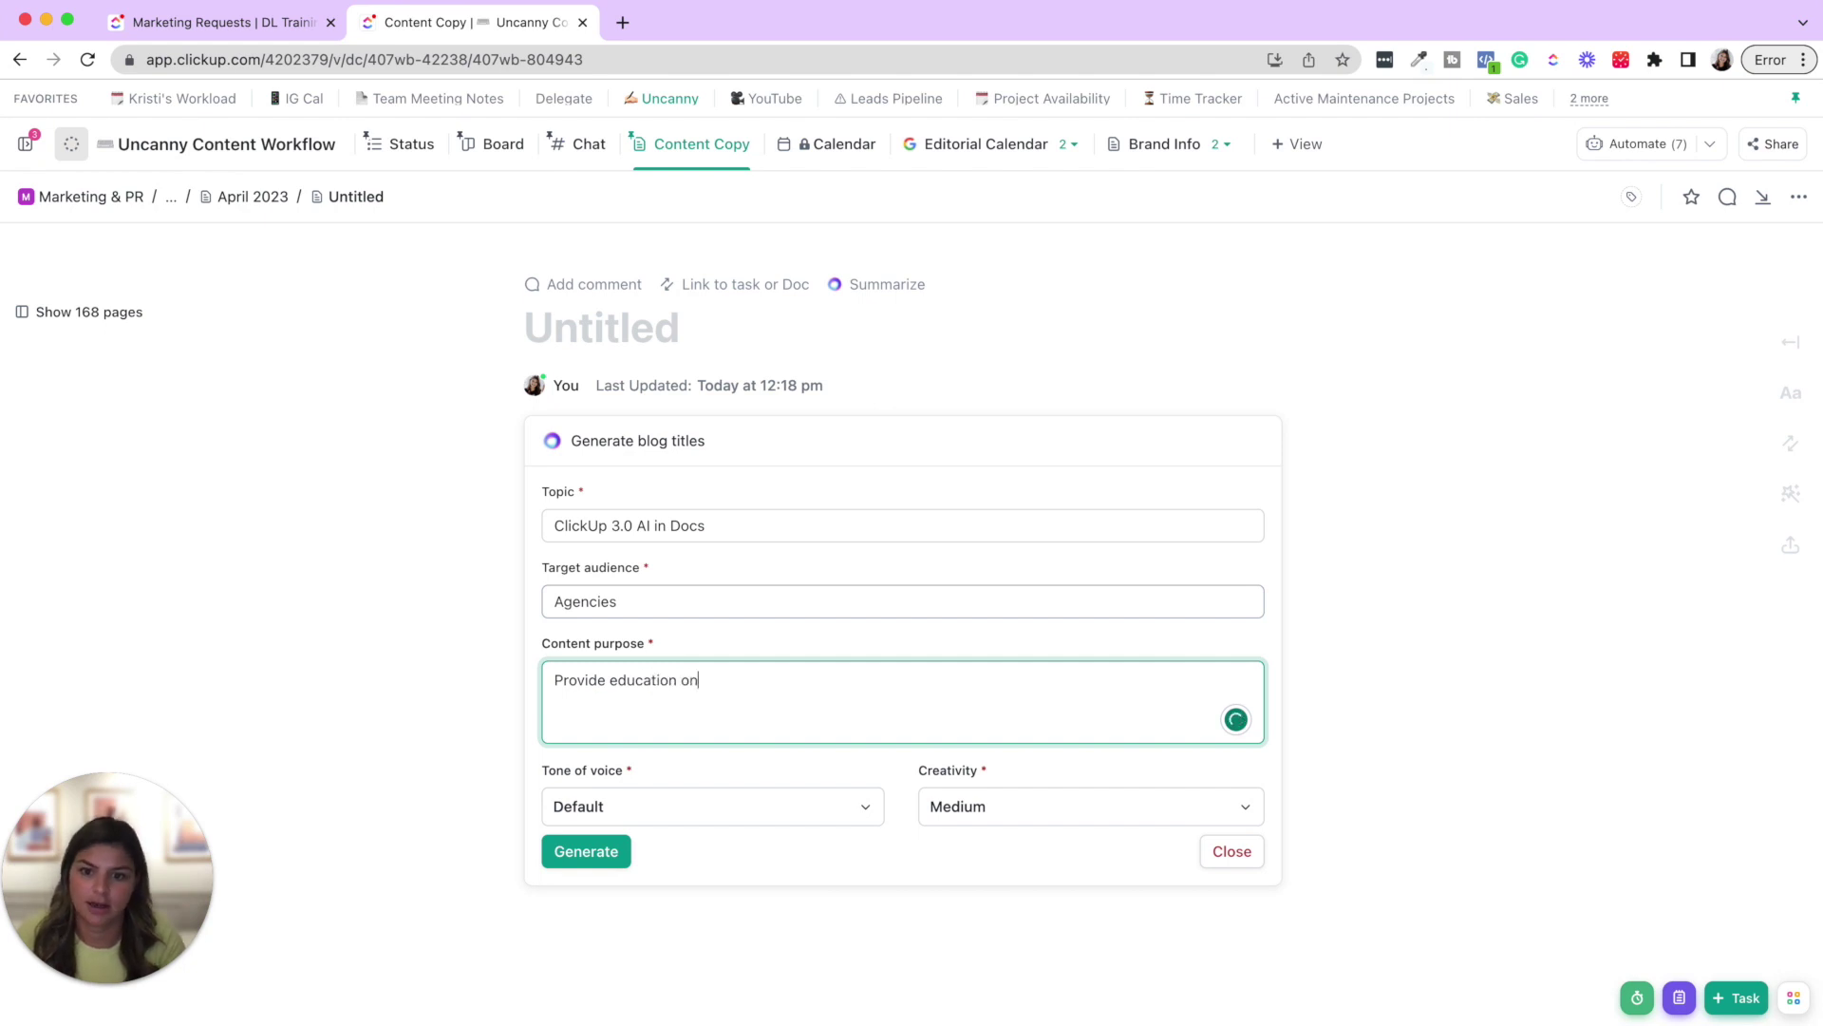
text( ClickUp AI features. Point to our ClickUp Course.)
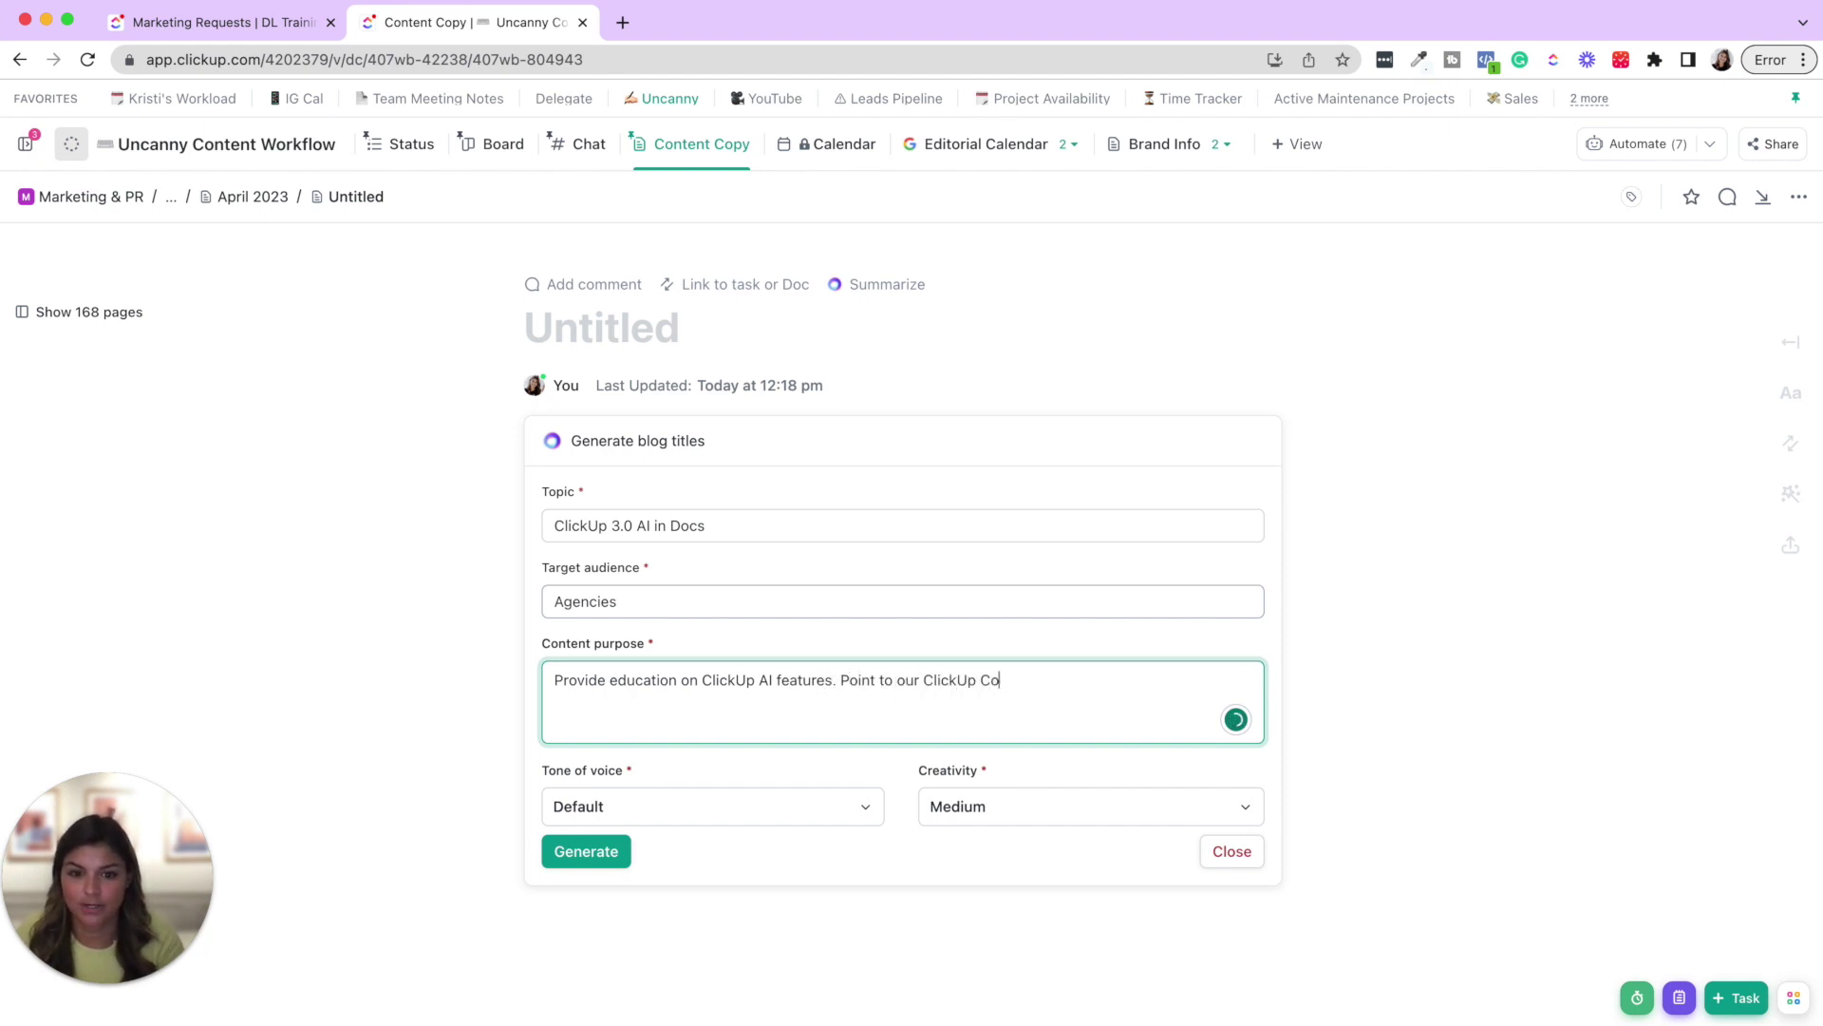
click(833, 801)
click(834, 814)
click(828, 817)
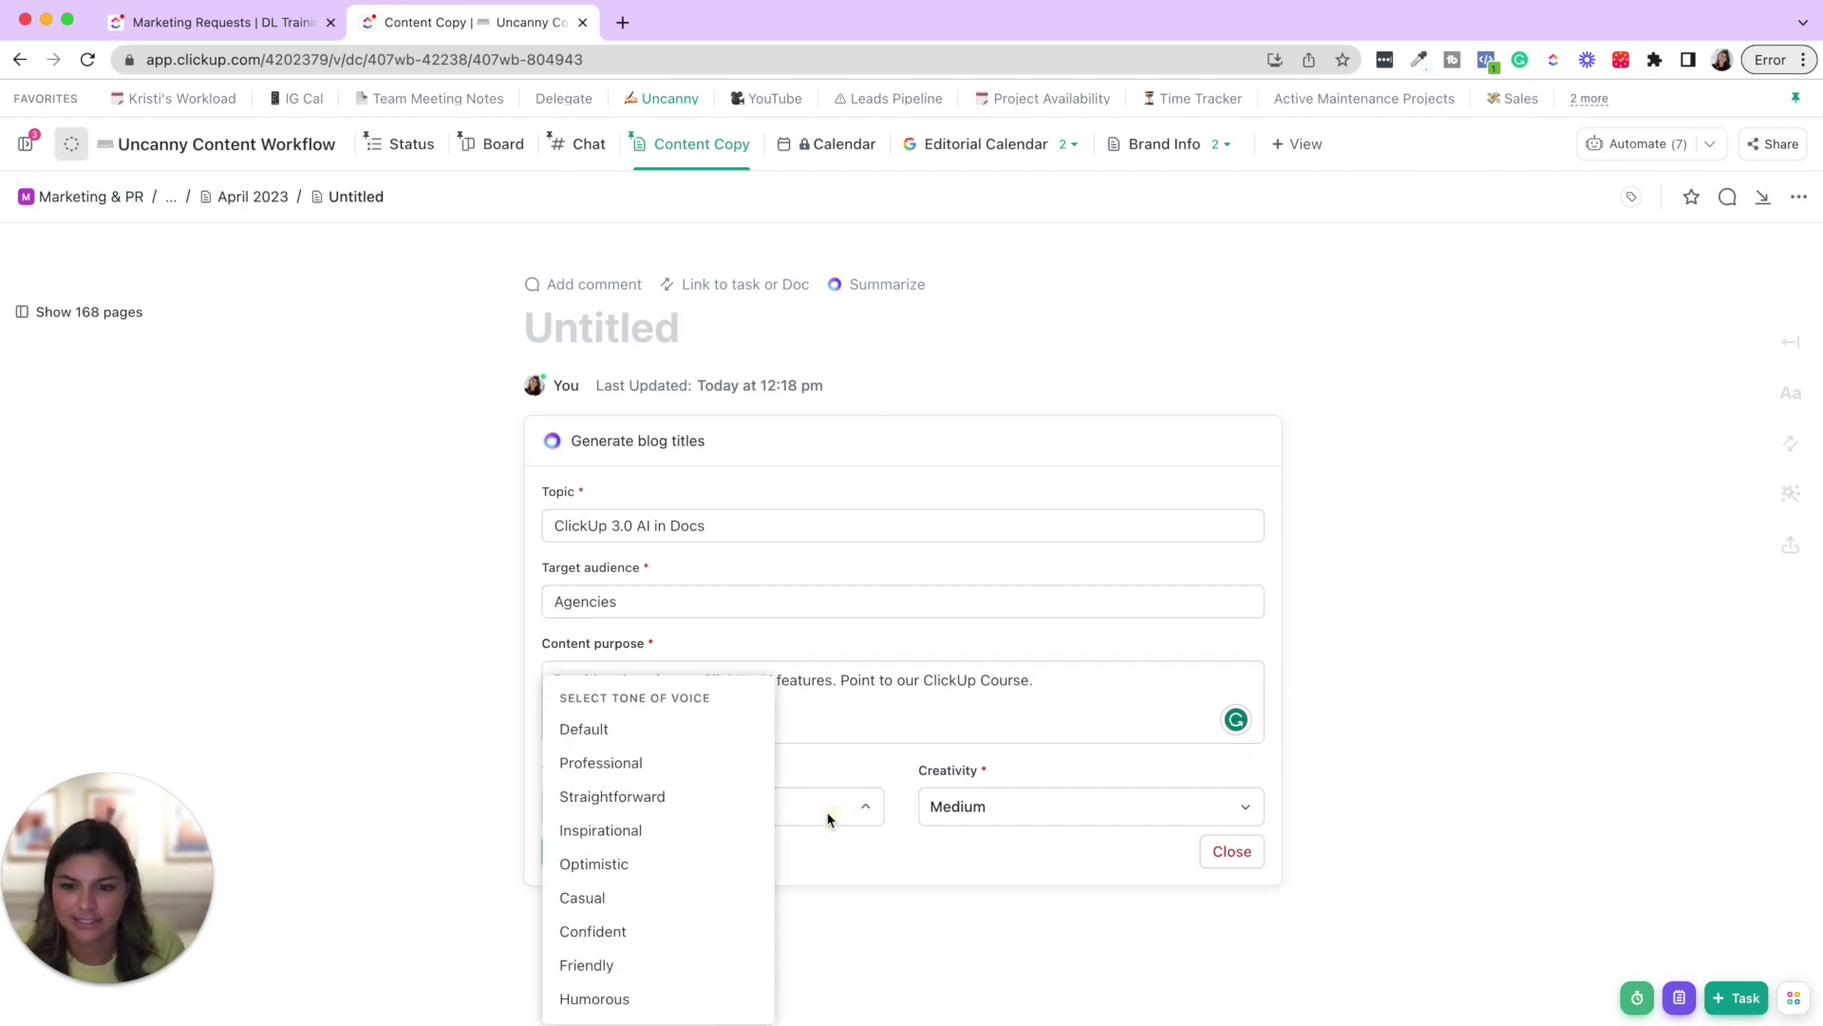
click(626, 968)
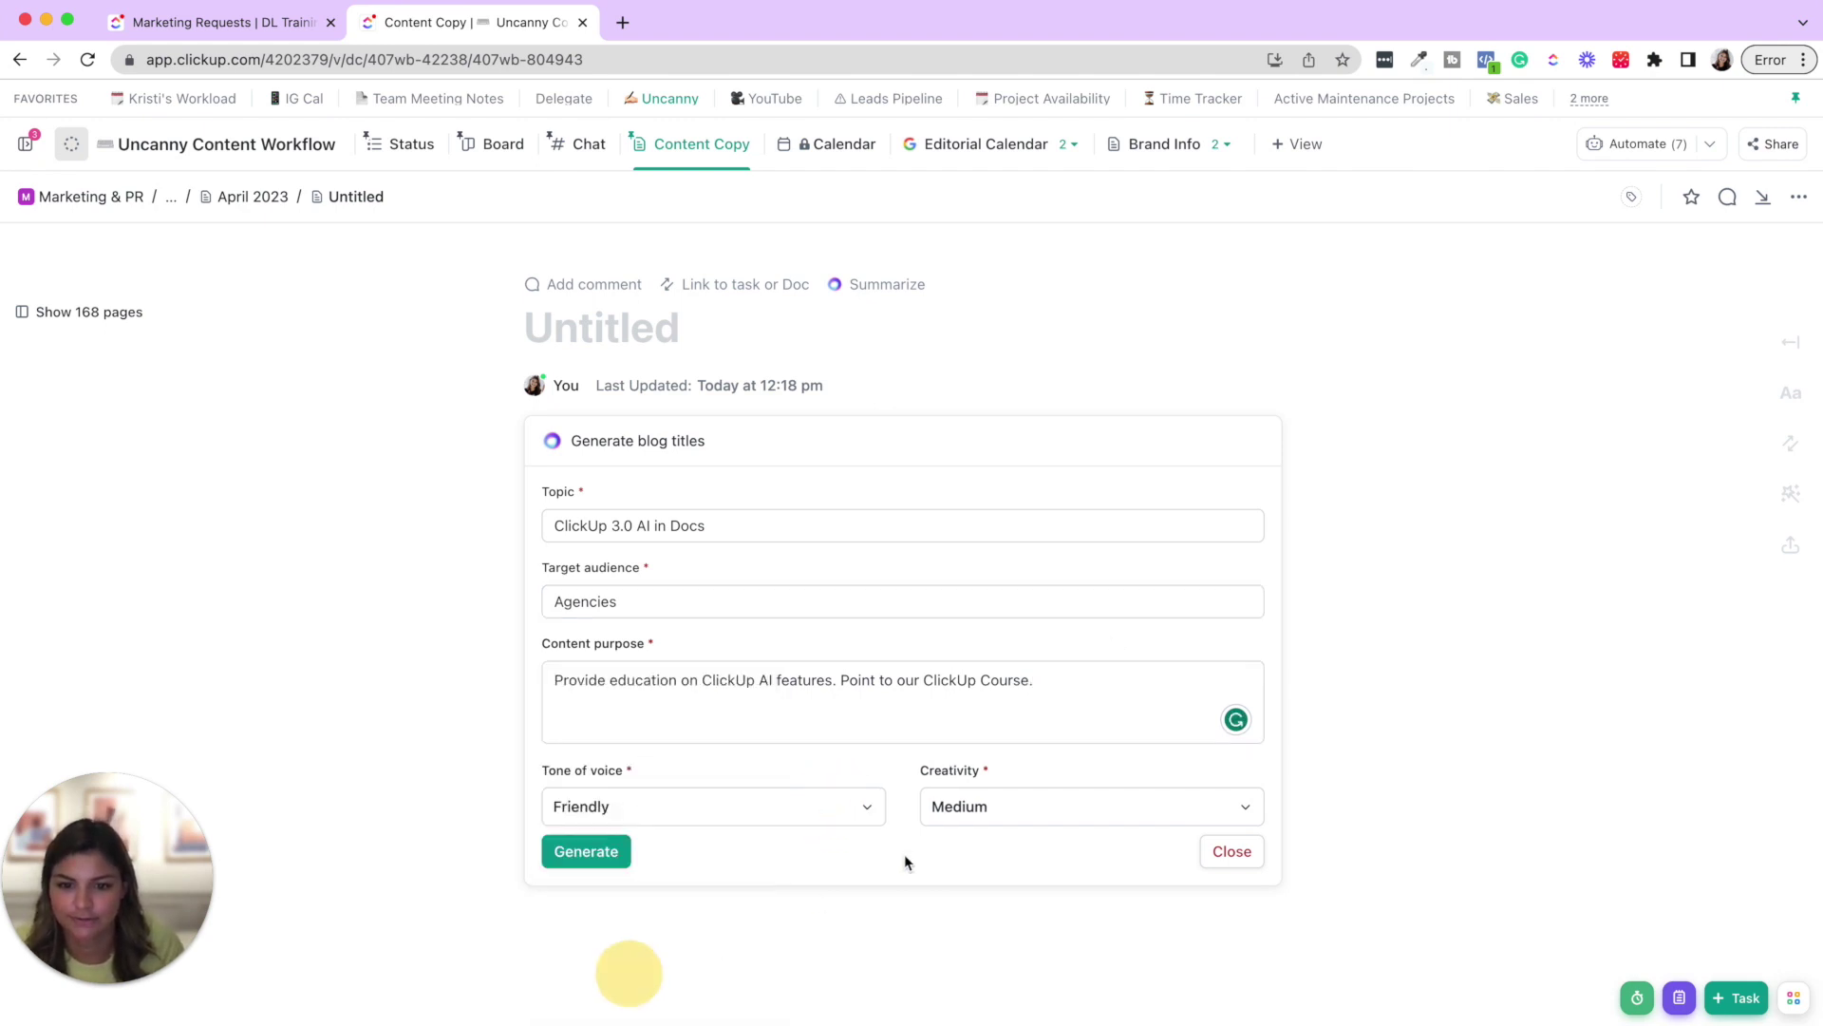
Step: Generate ten blog title suggestions about ClickUp 3.0 AI, review them, and discard them
click(586, 851)
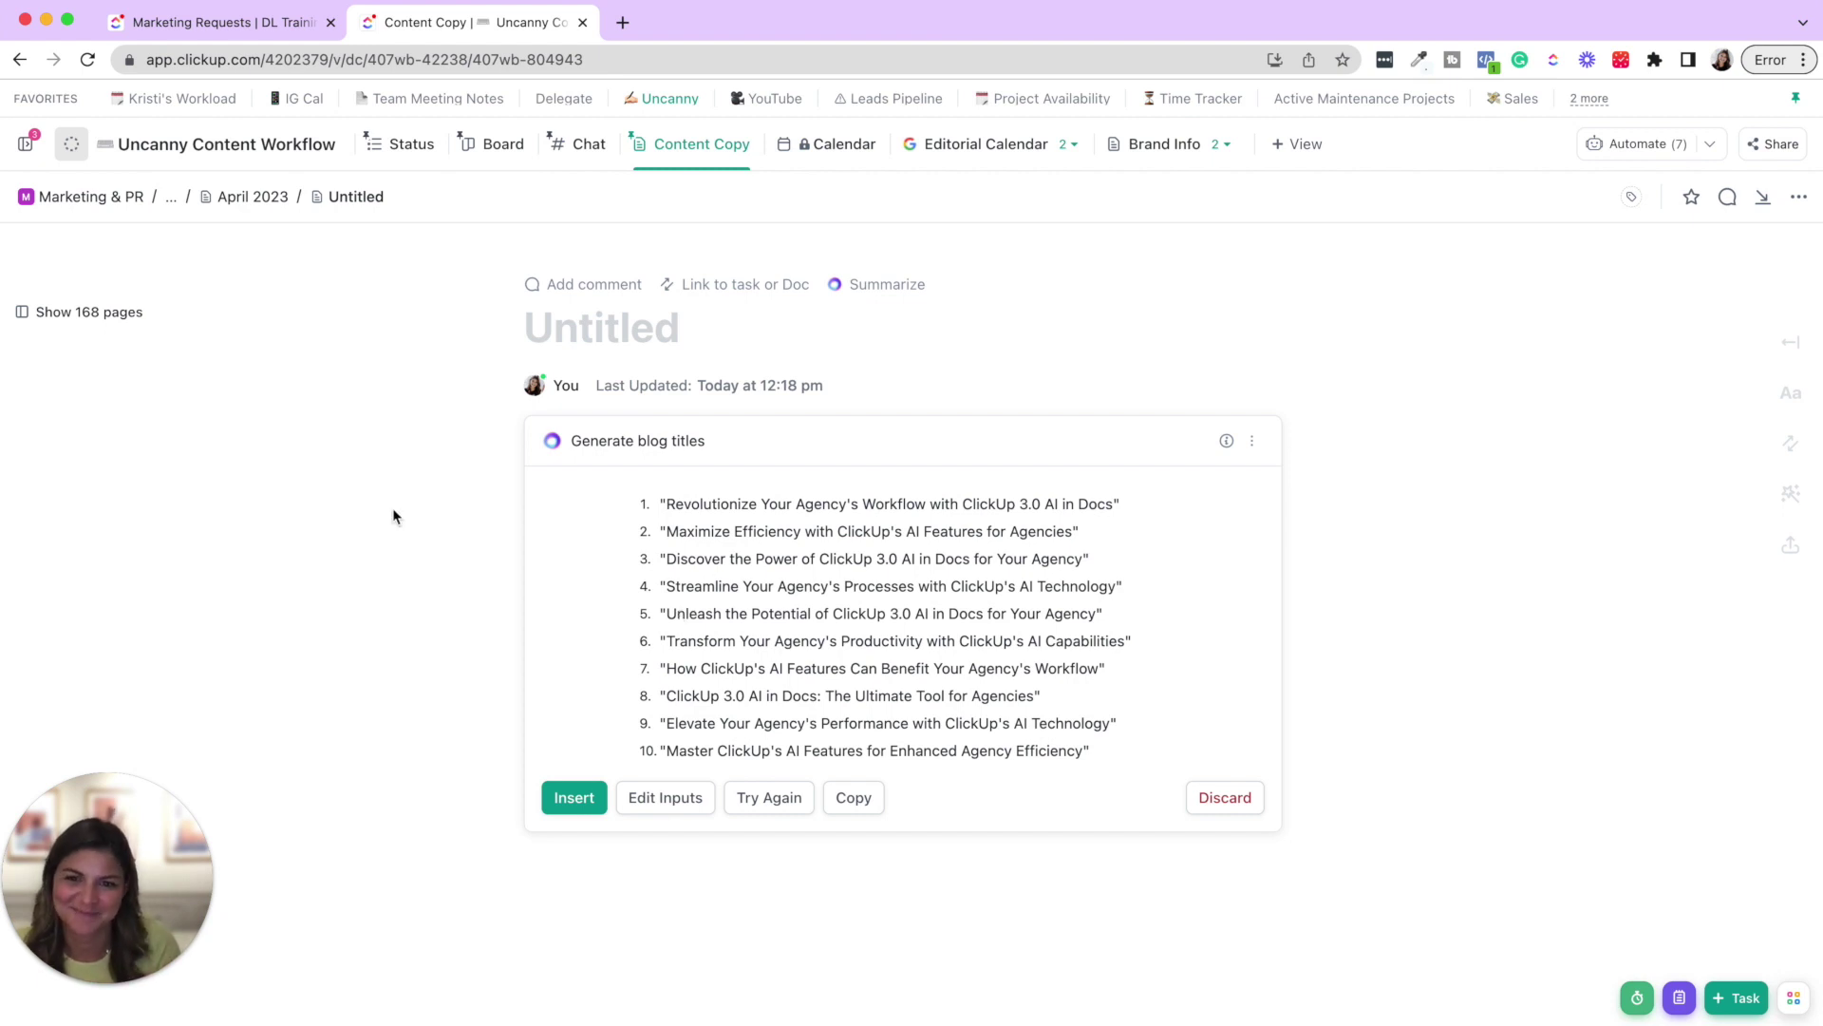
click(785, 385)
click(1397, 395)
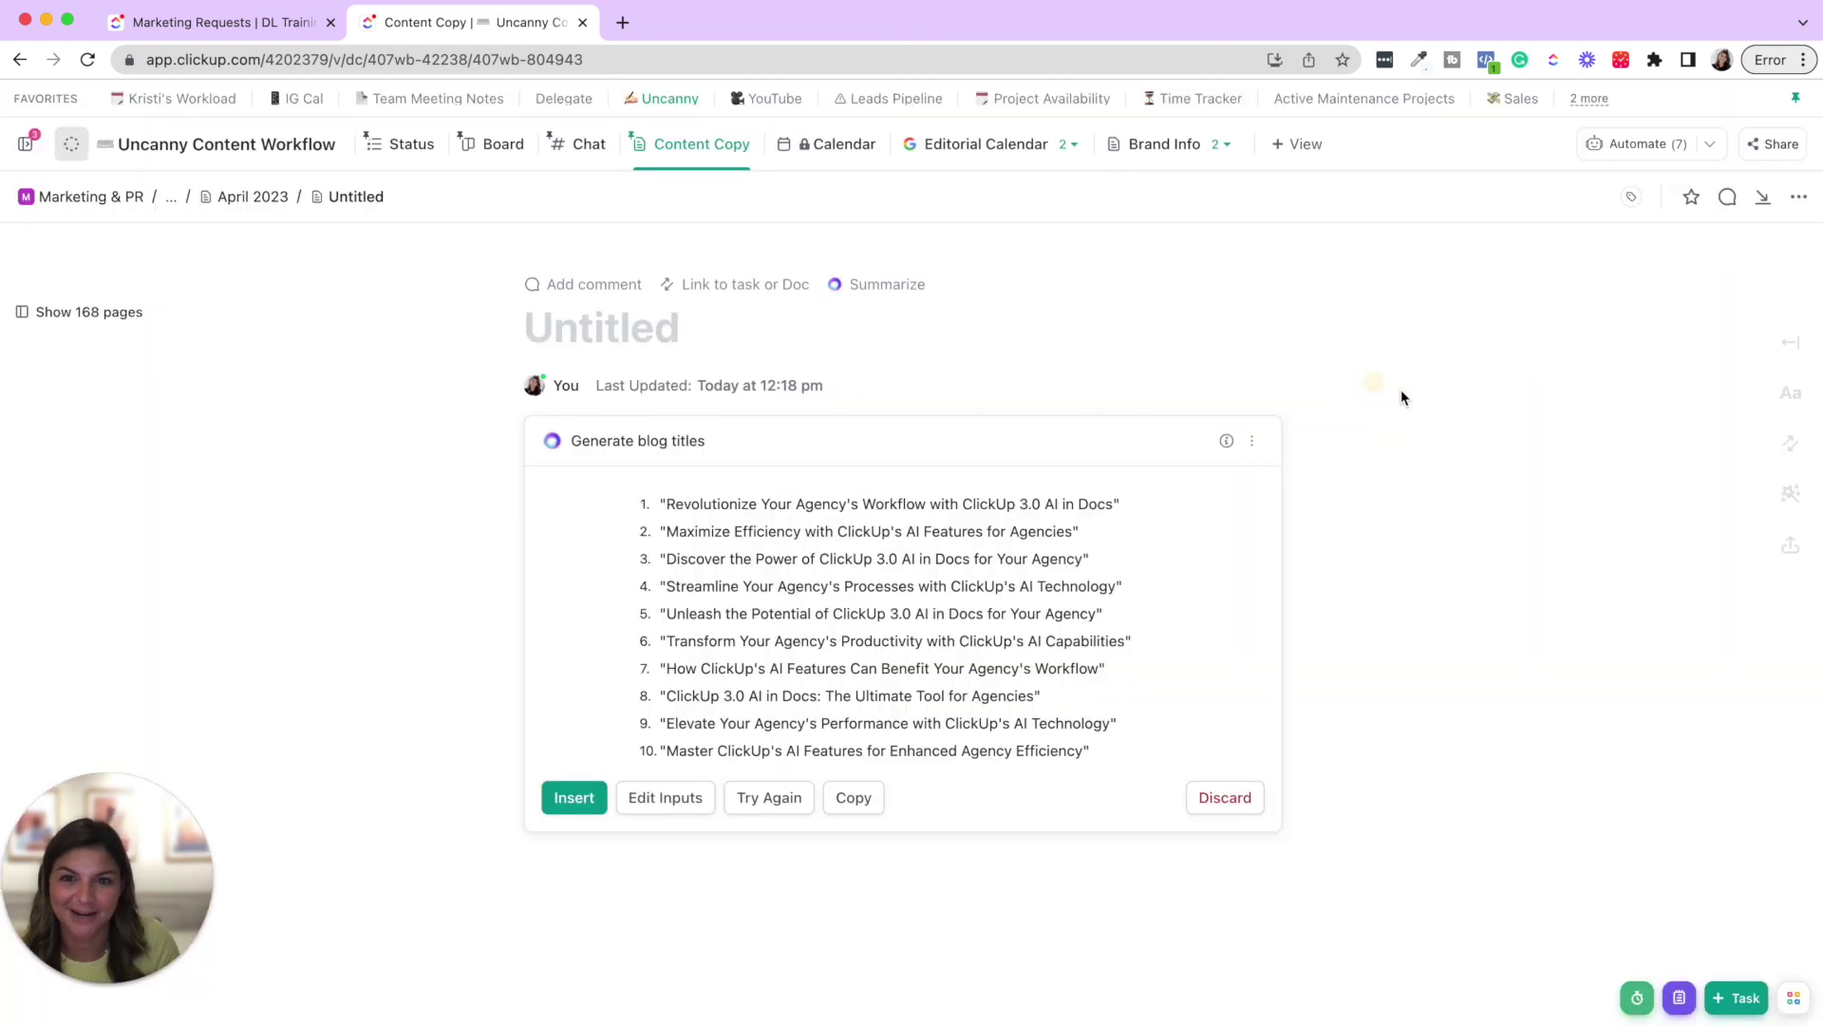
click(1256, 801)
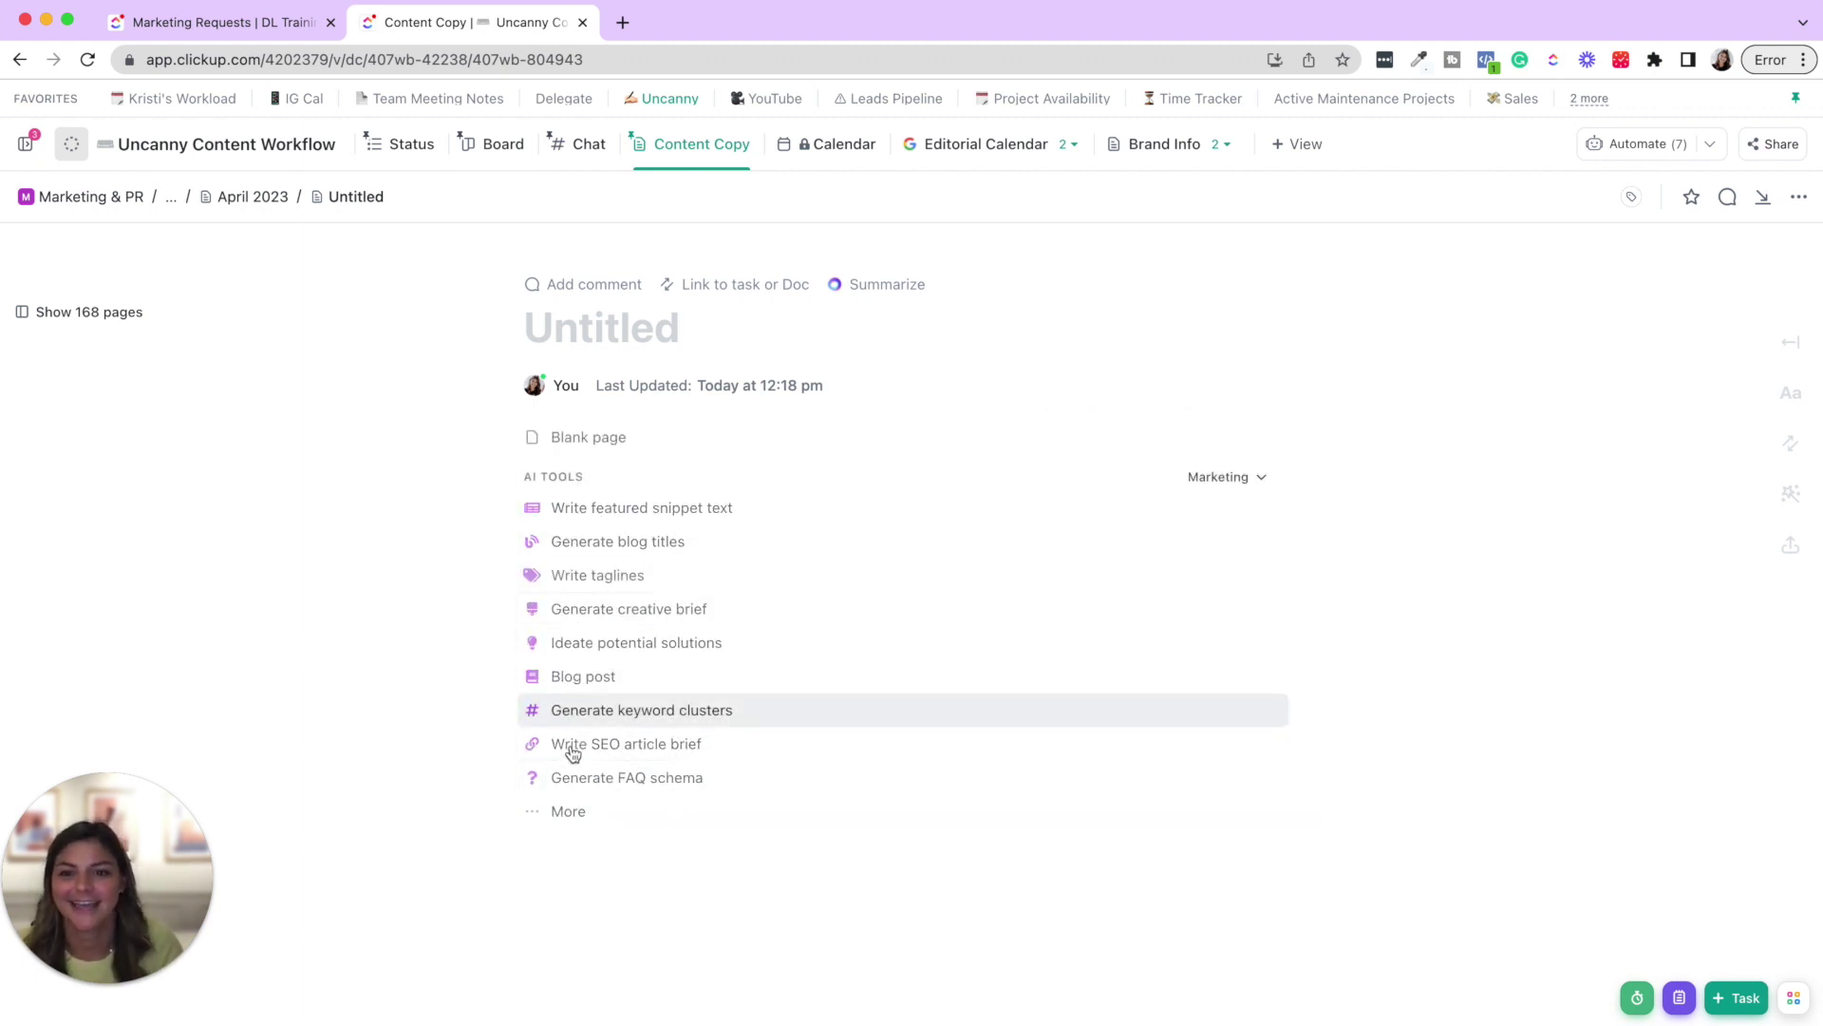
Step: Generate a Blog post on ClickUp AI in Docs for agencies in a Straightforward tone
click(596, 693)
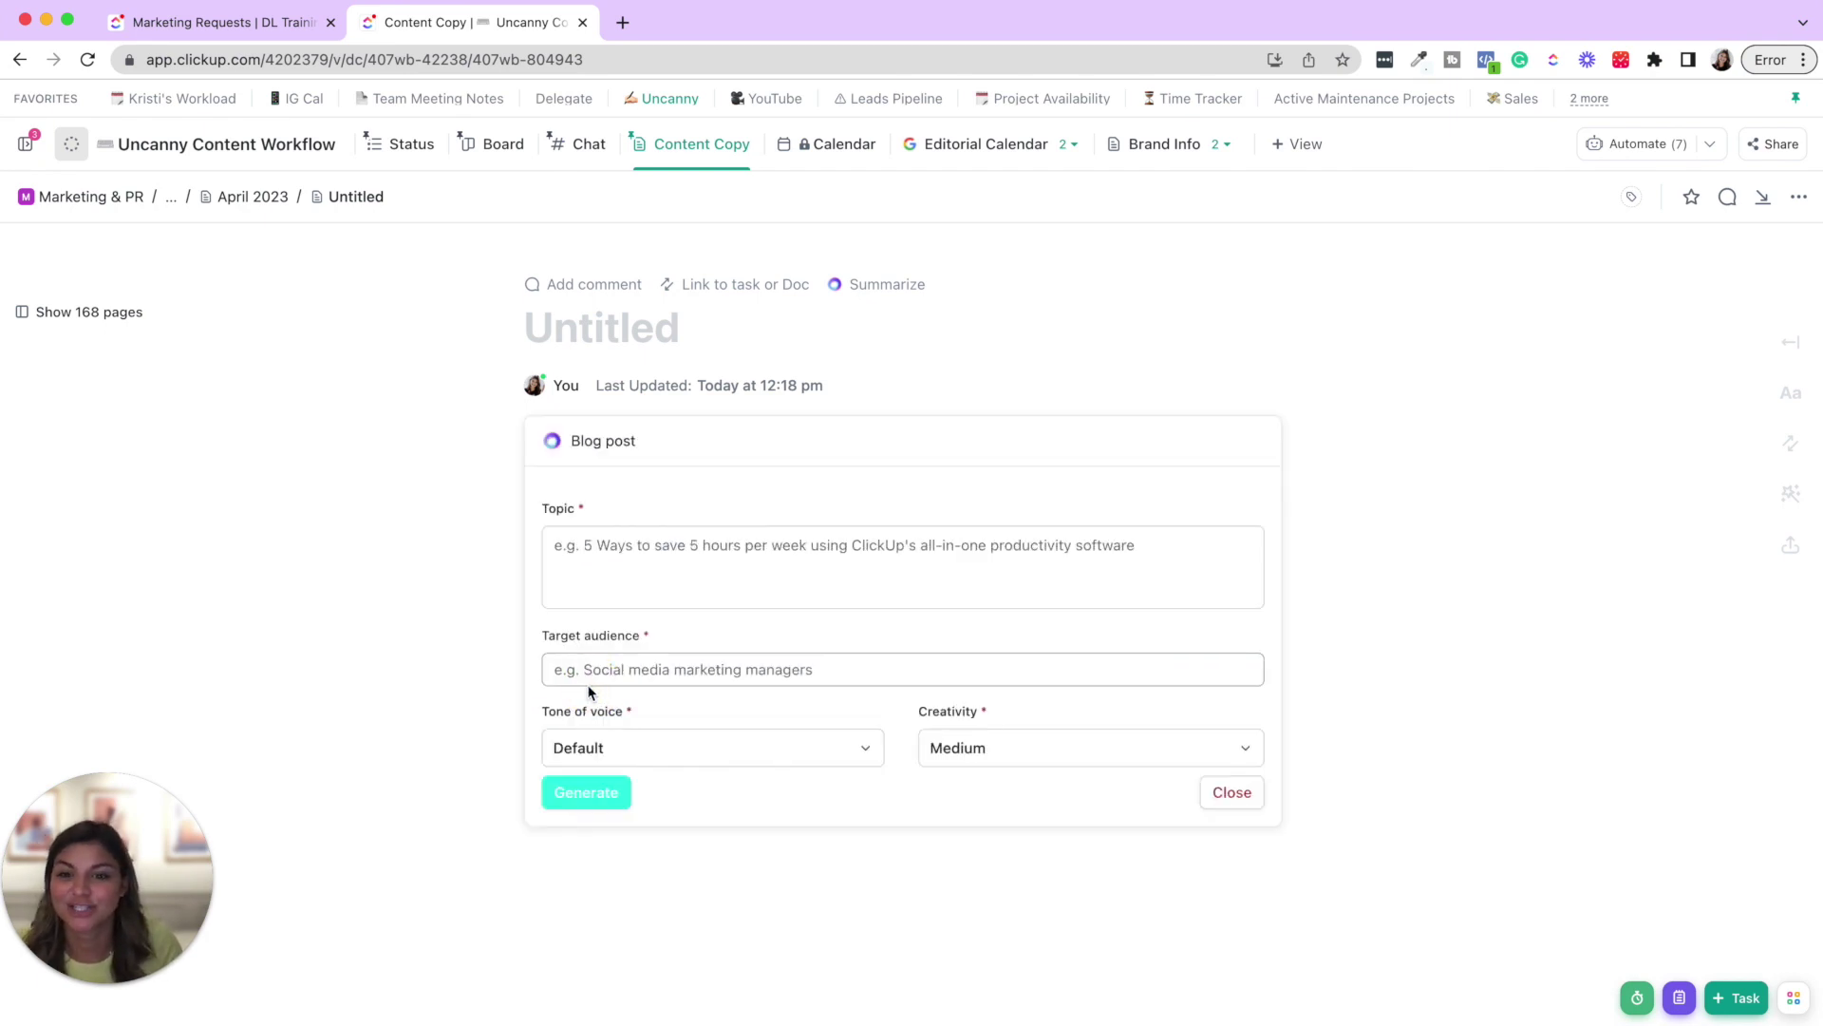
click(607, 544)
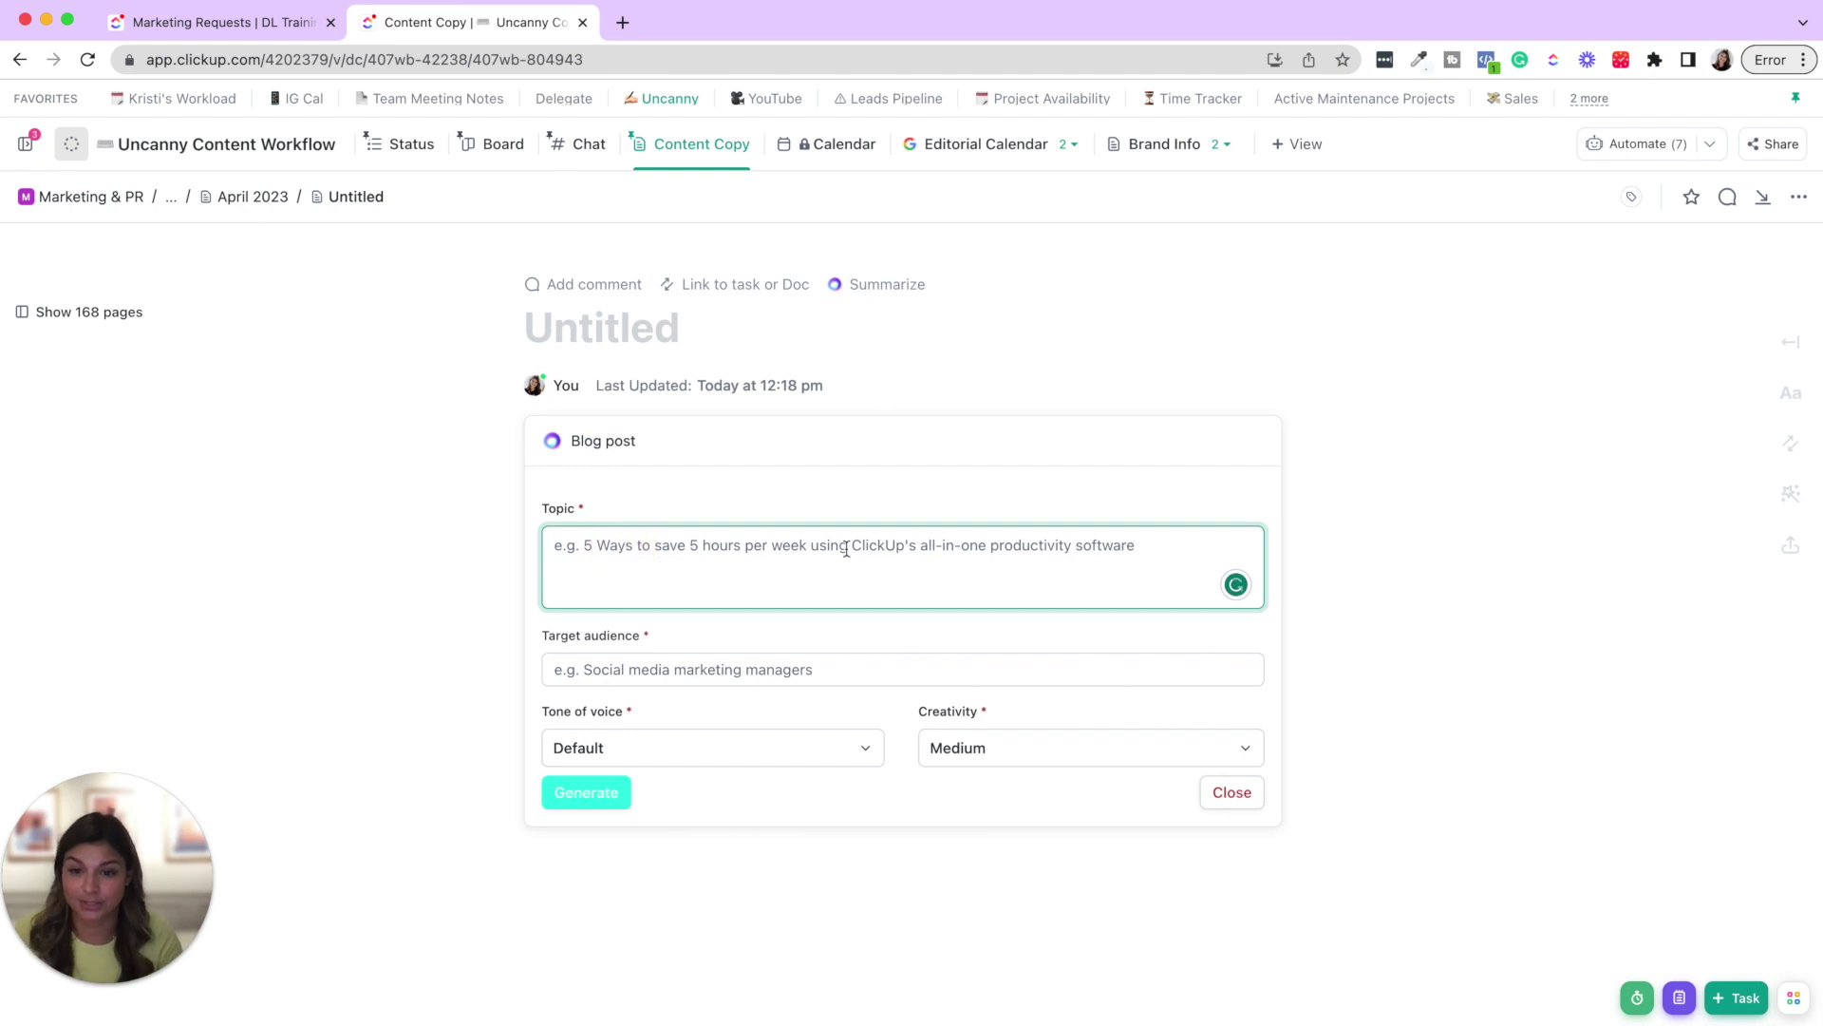
text(ClickUp AI in Docs for small t)
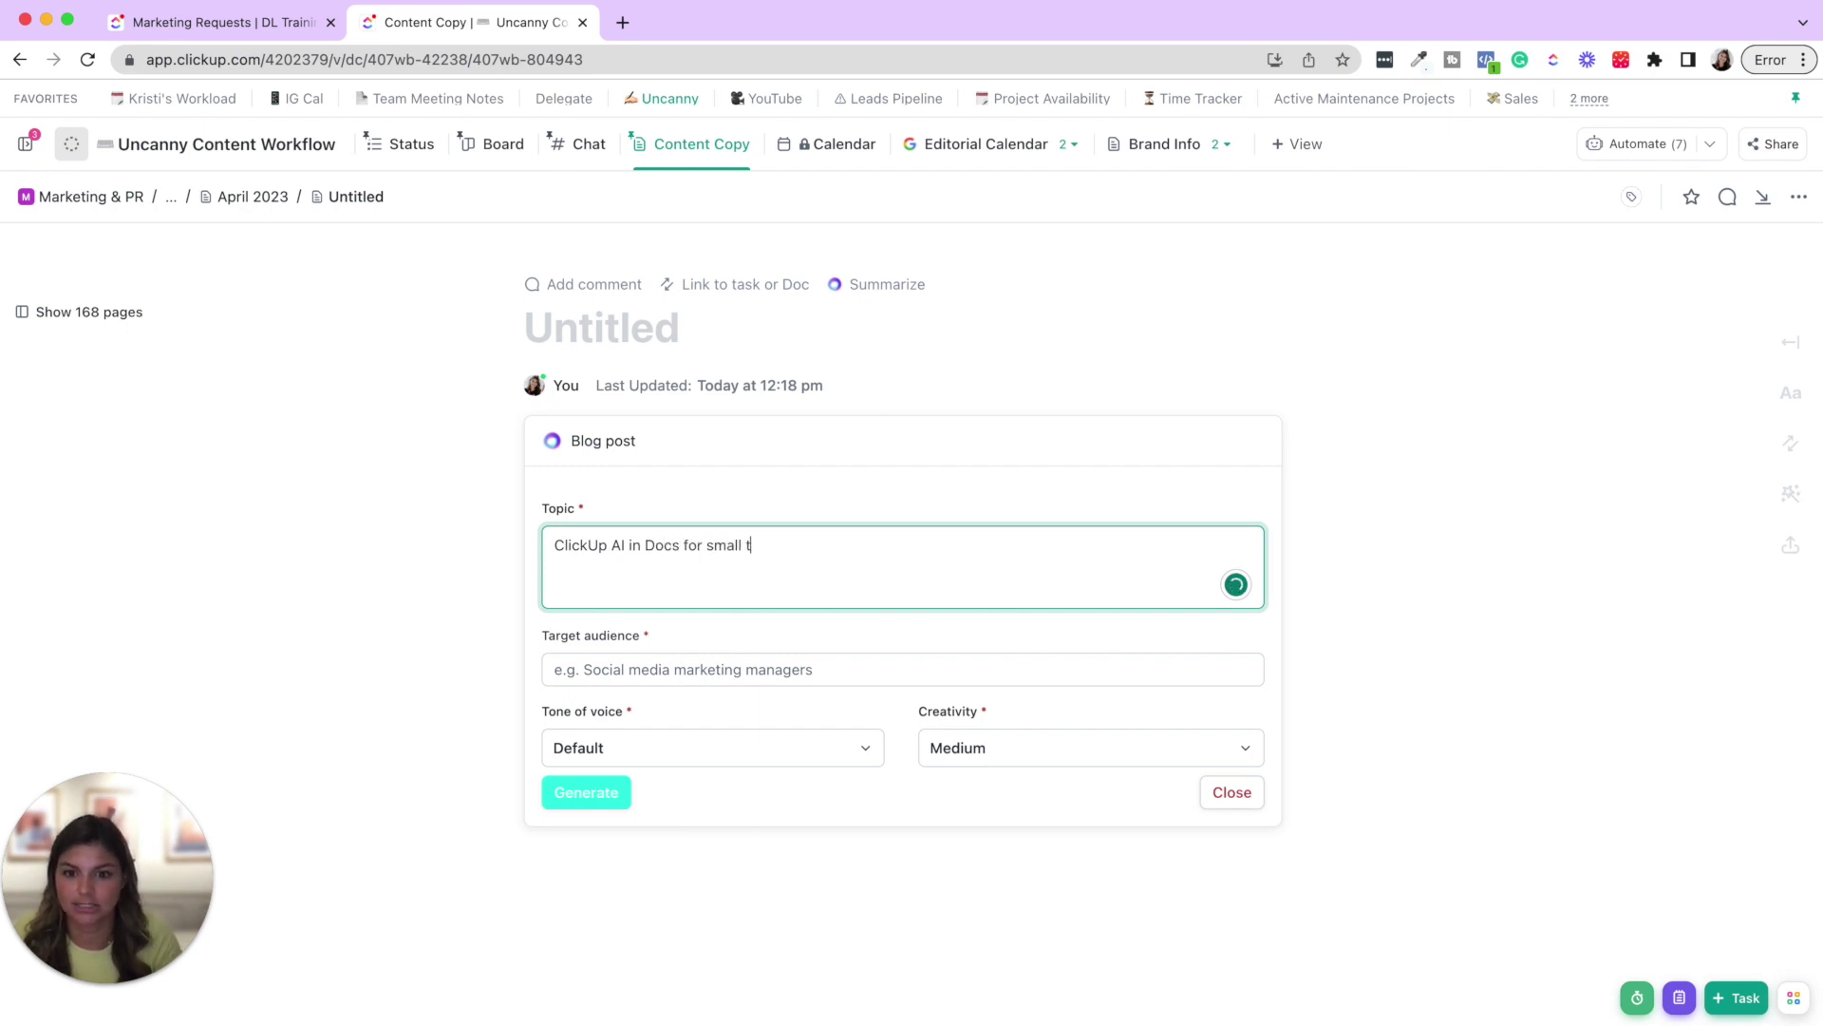
click(833, 666)
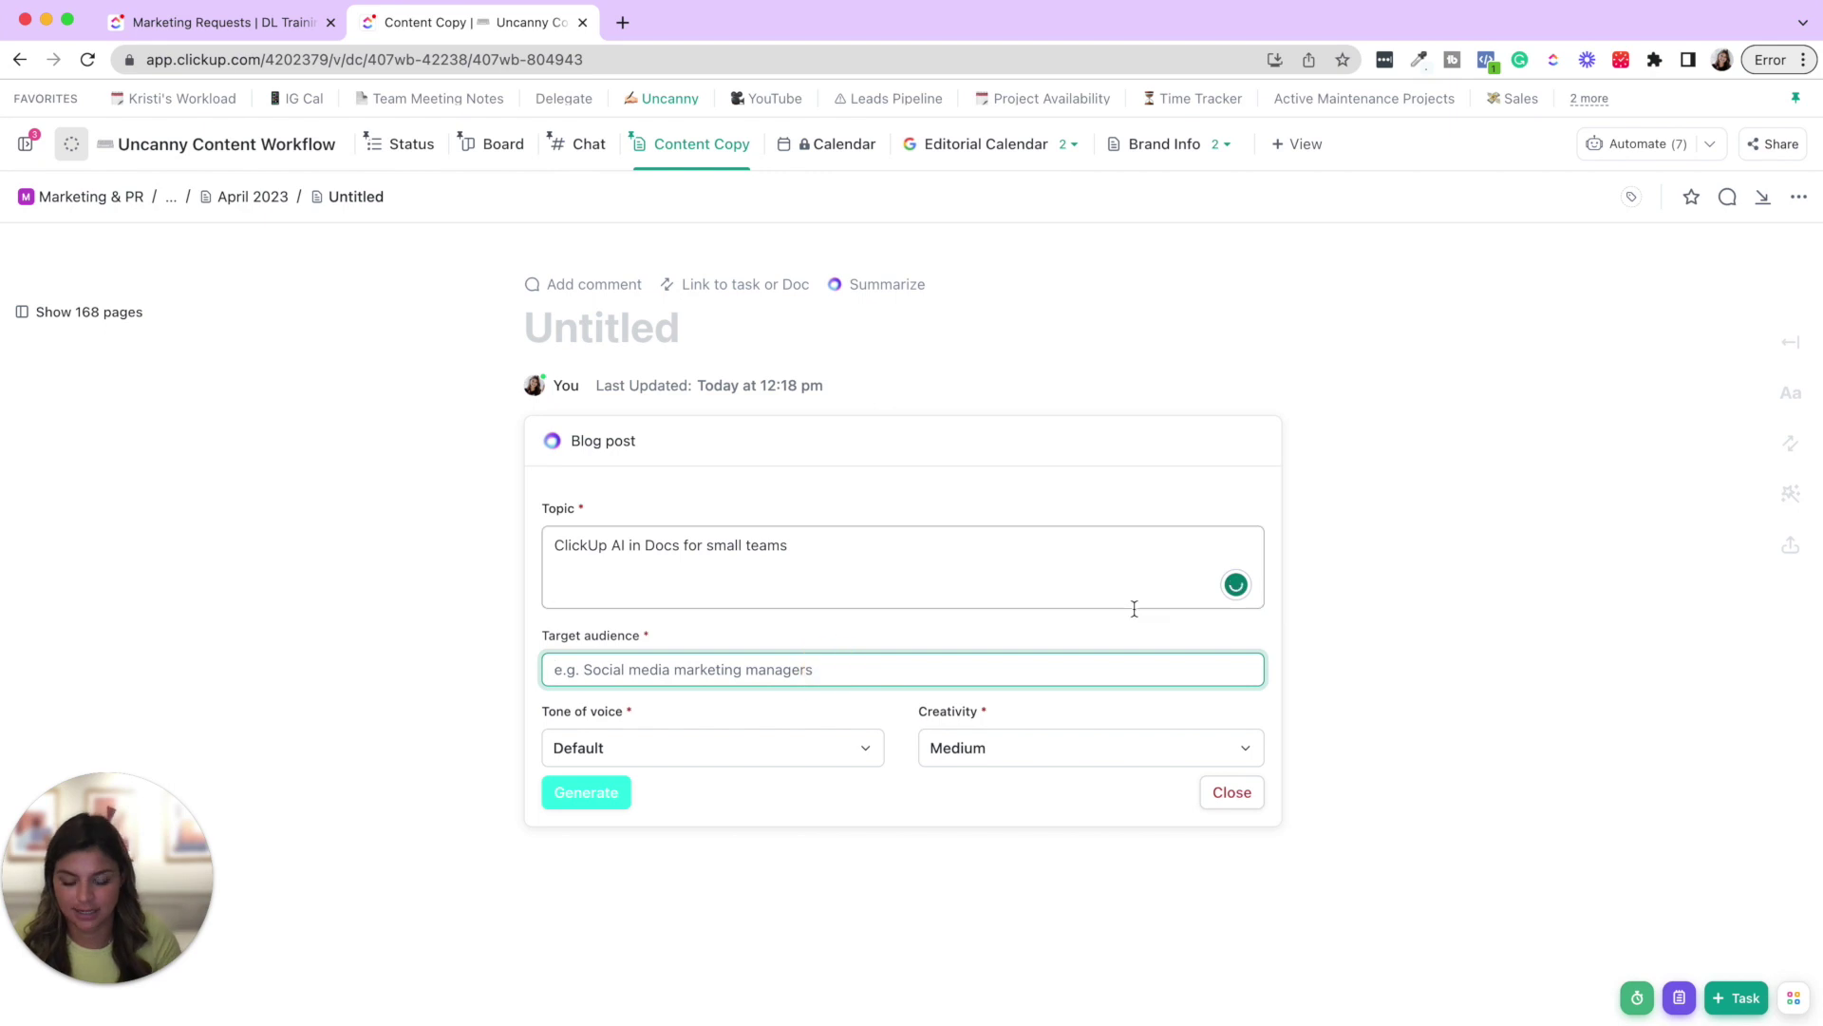
text(Age)
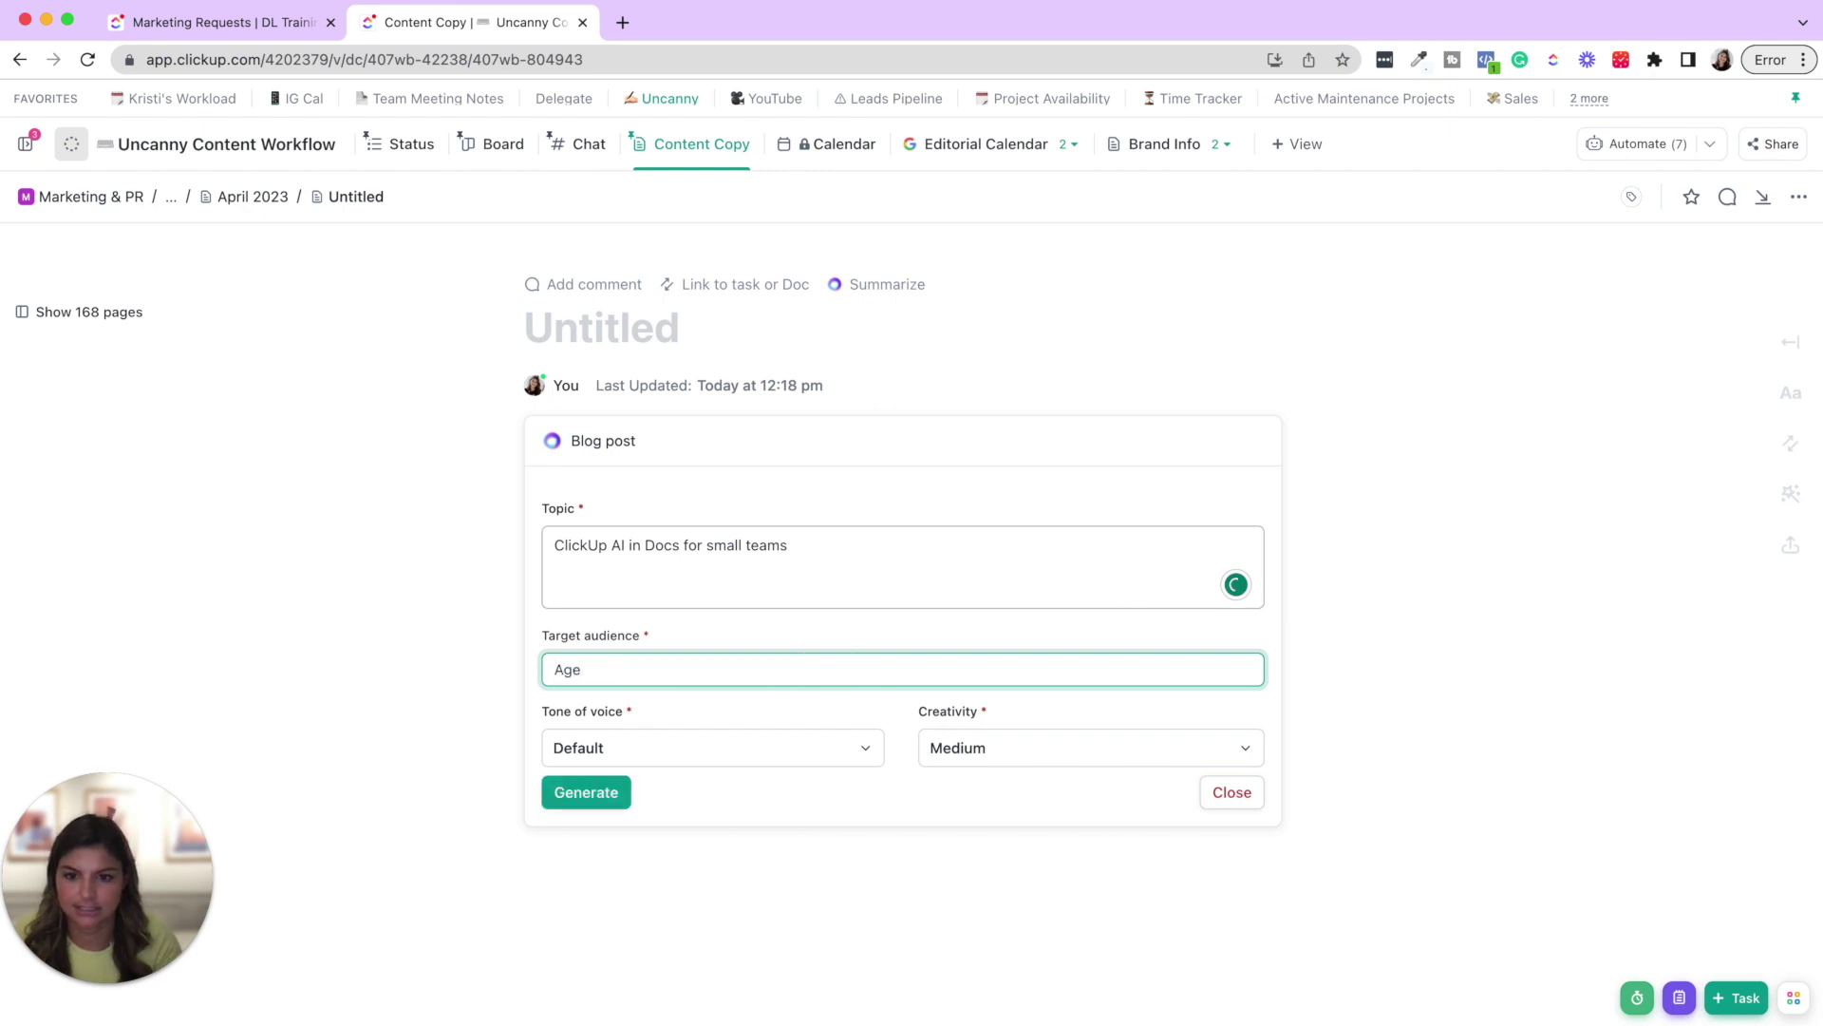
text(ncies)
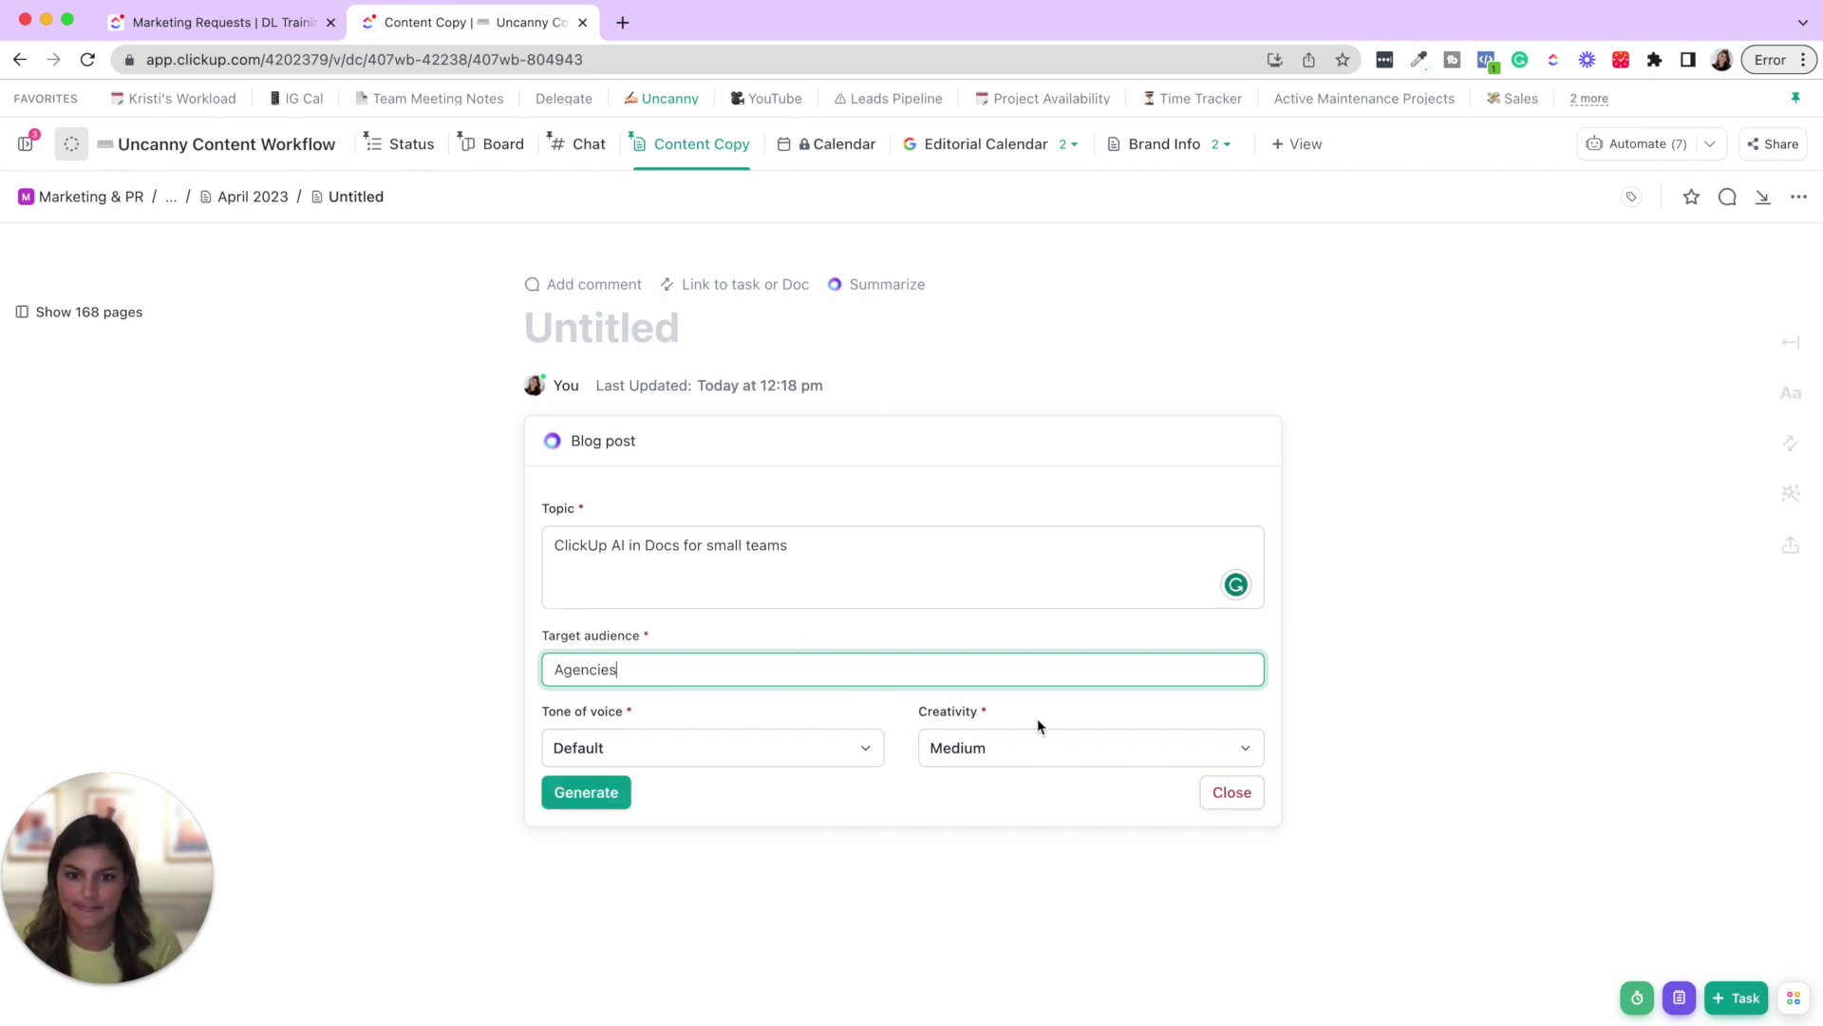
click(740, 752)
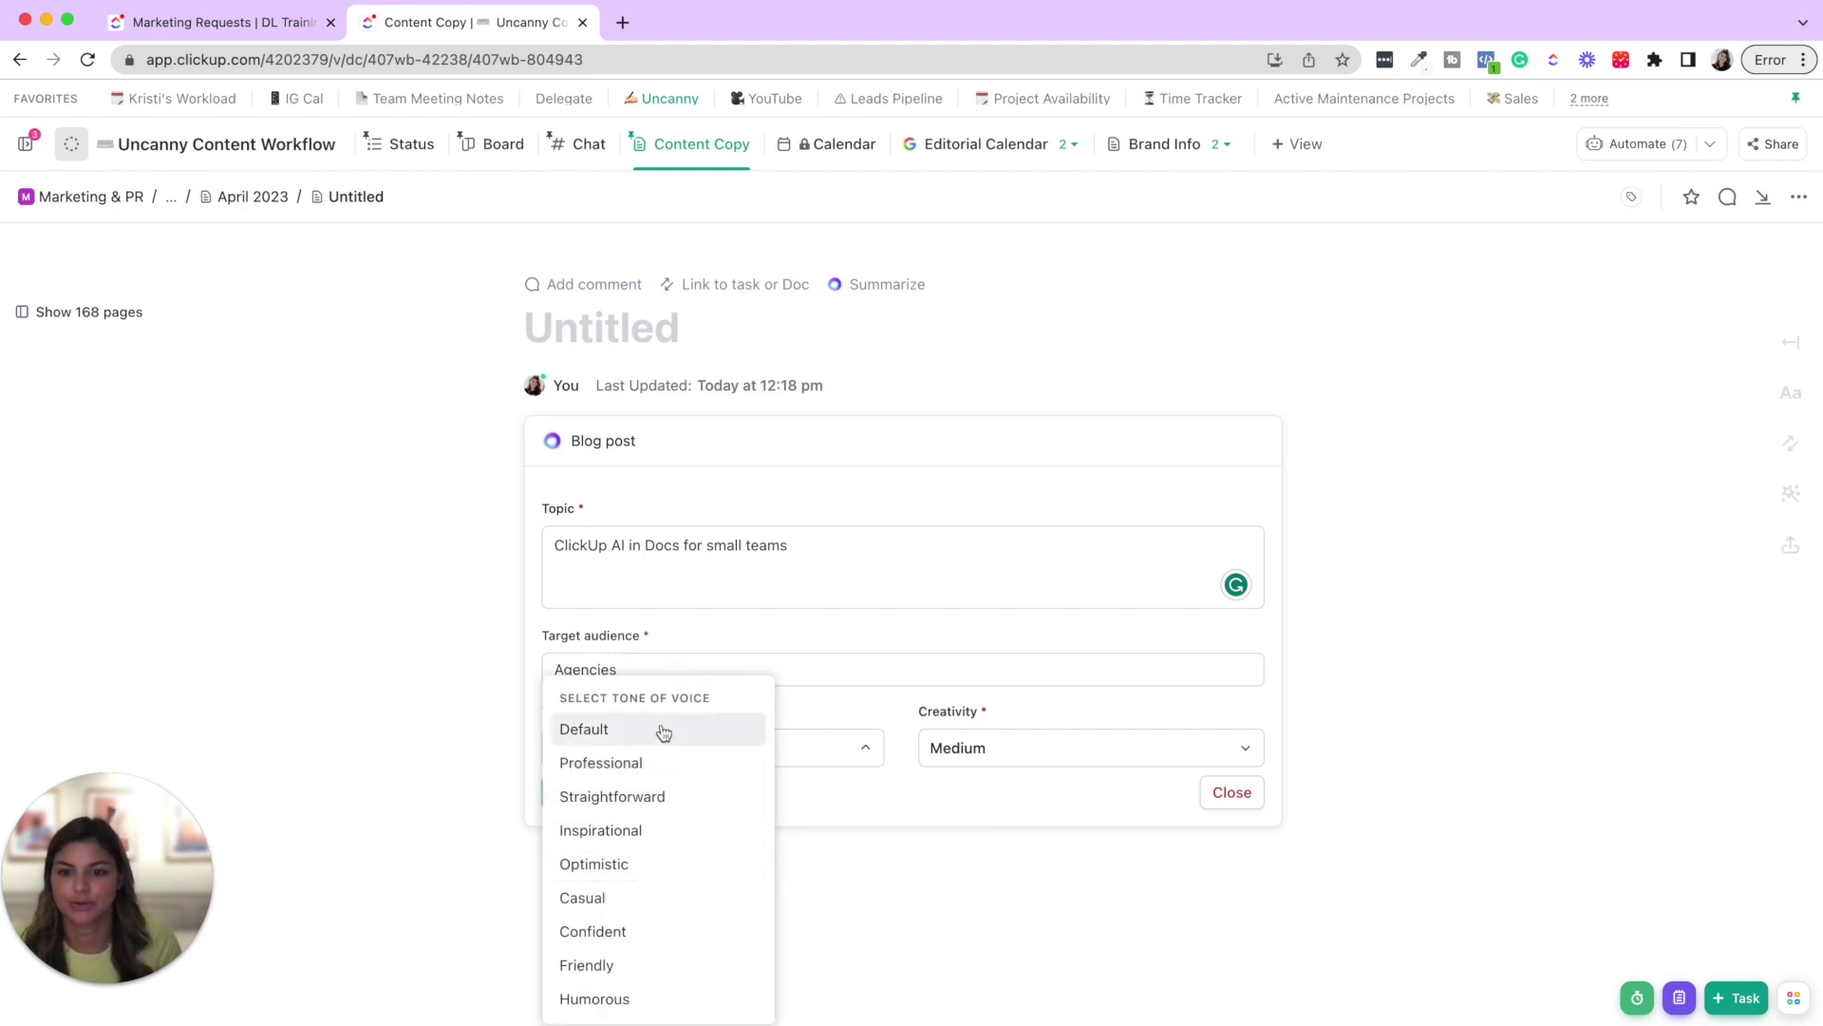
click(662, 798)
click(590, 794)
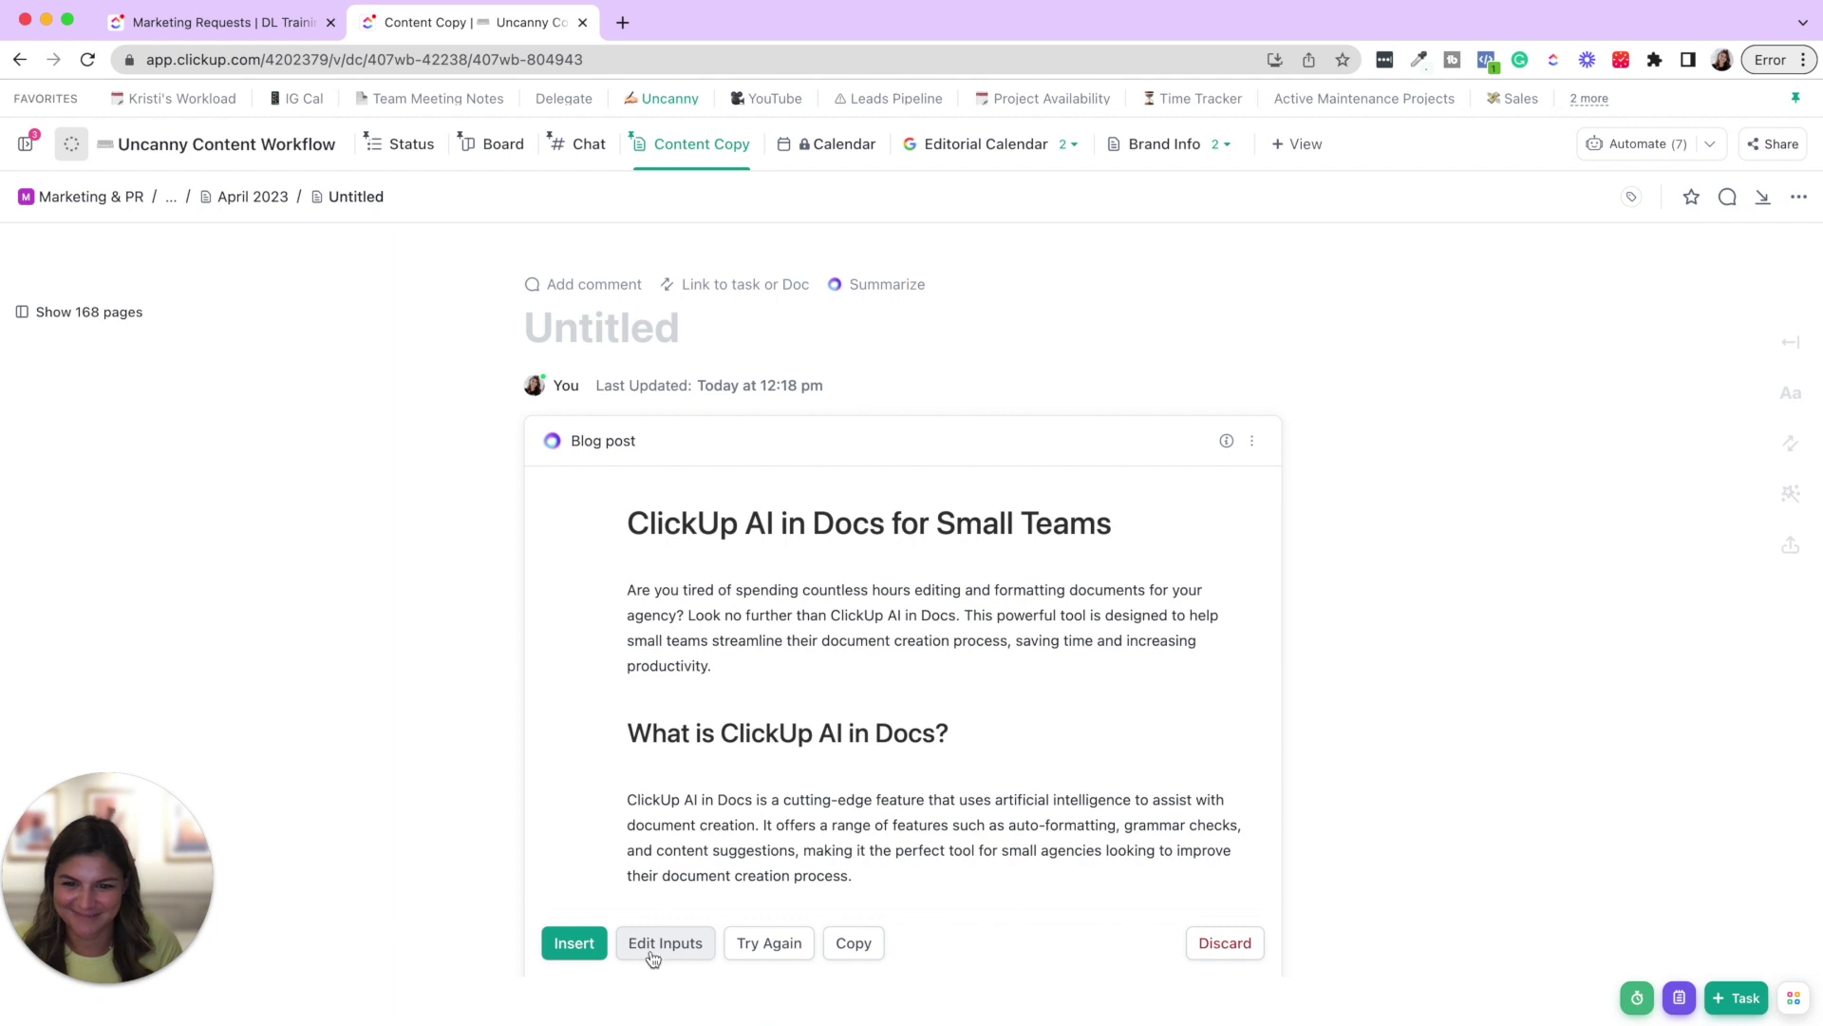
Step: Insert the AI-generated ClickUp blog post into the doc and scroll through it
click(573, 942)
scroll(1016, 603, down, 12)
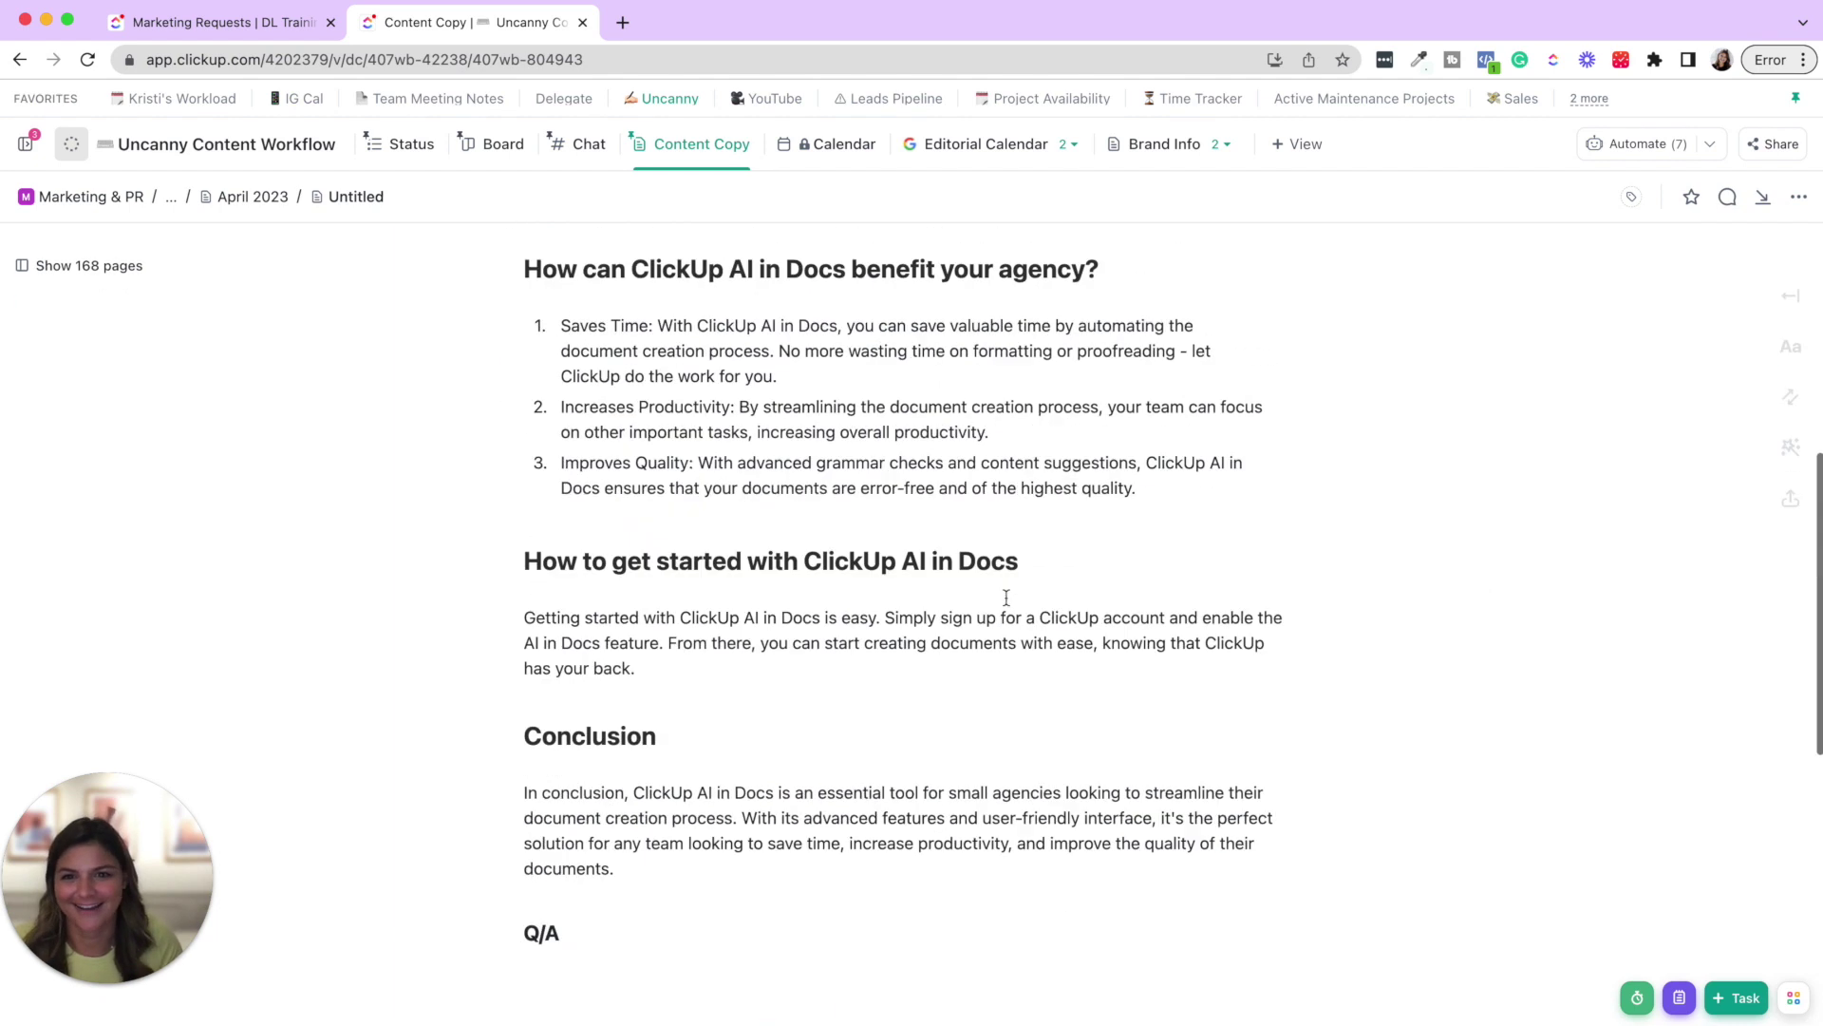
scroll(1023, 596, up, 9)
scroll(1024, 597, up, 4)
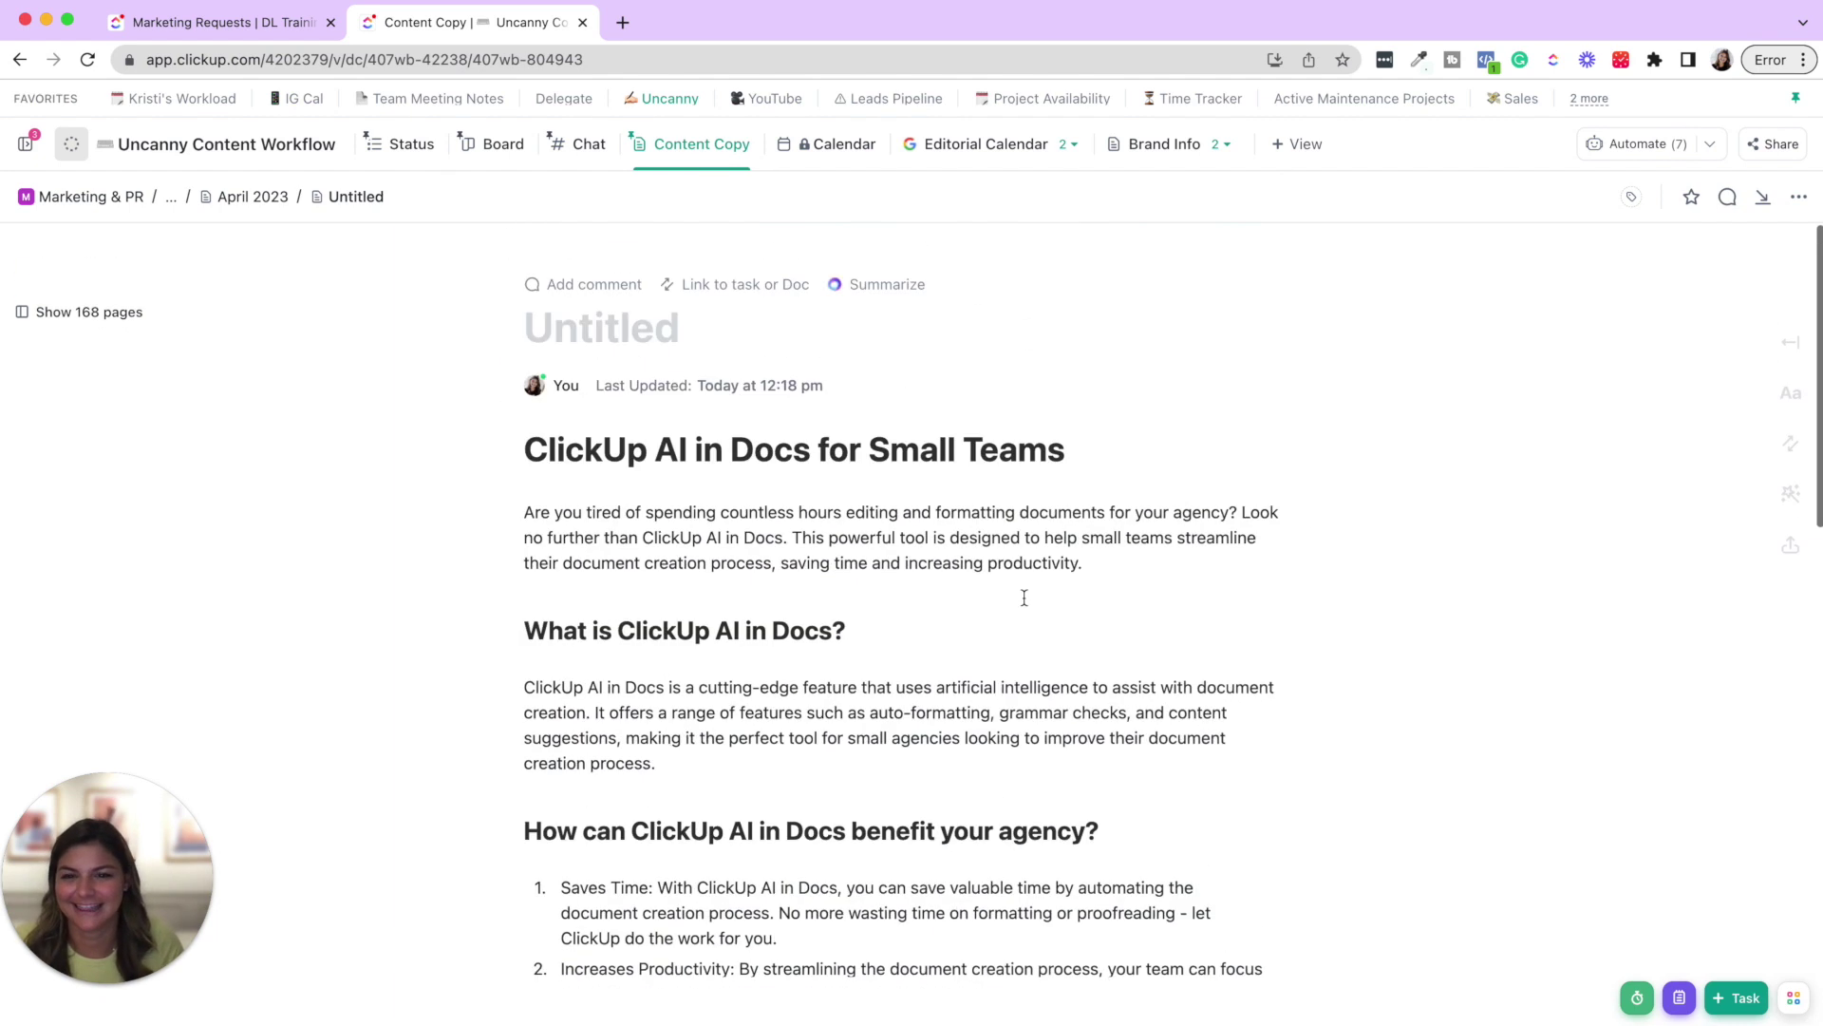
scroll(1024, 599, down, 12)
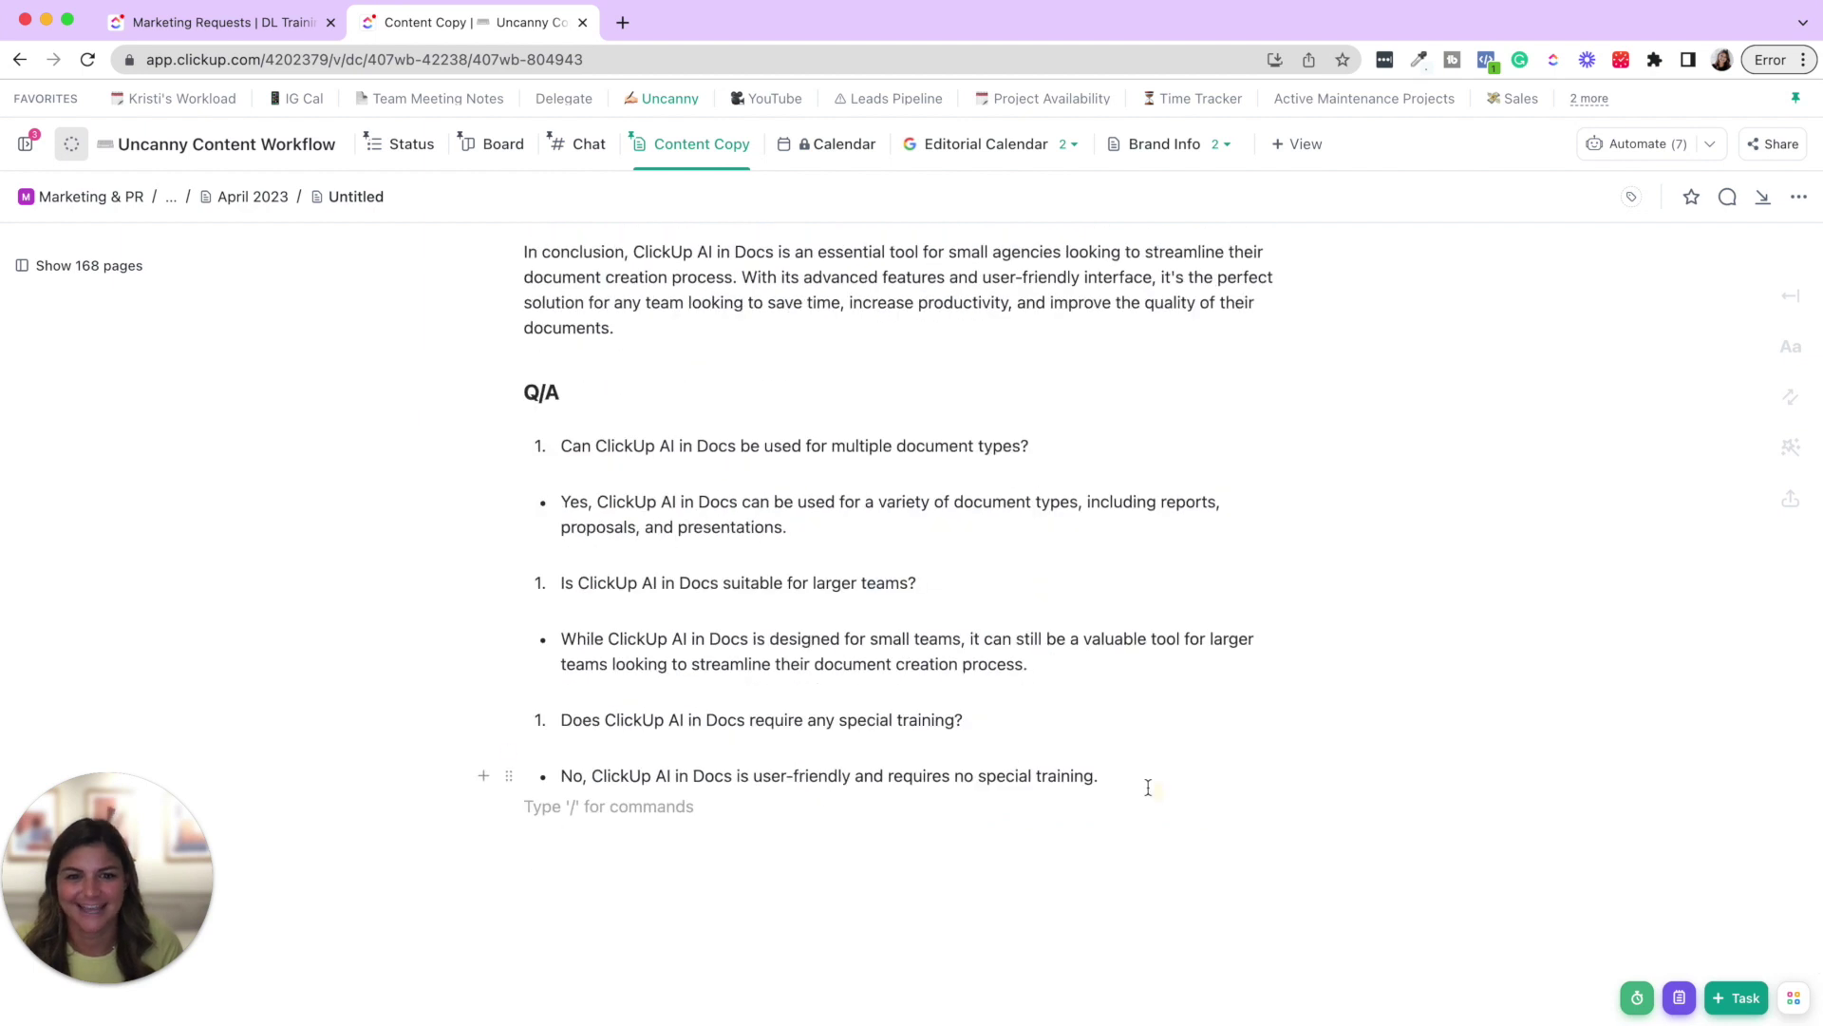
Step: Select and delete the whole blog post, leaving the Untitled page blank with its AI tools
drag(1148, 786, 358, 166)
key(BackSpace)
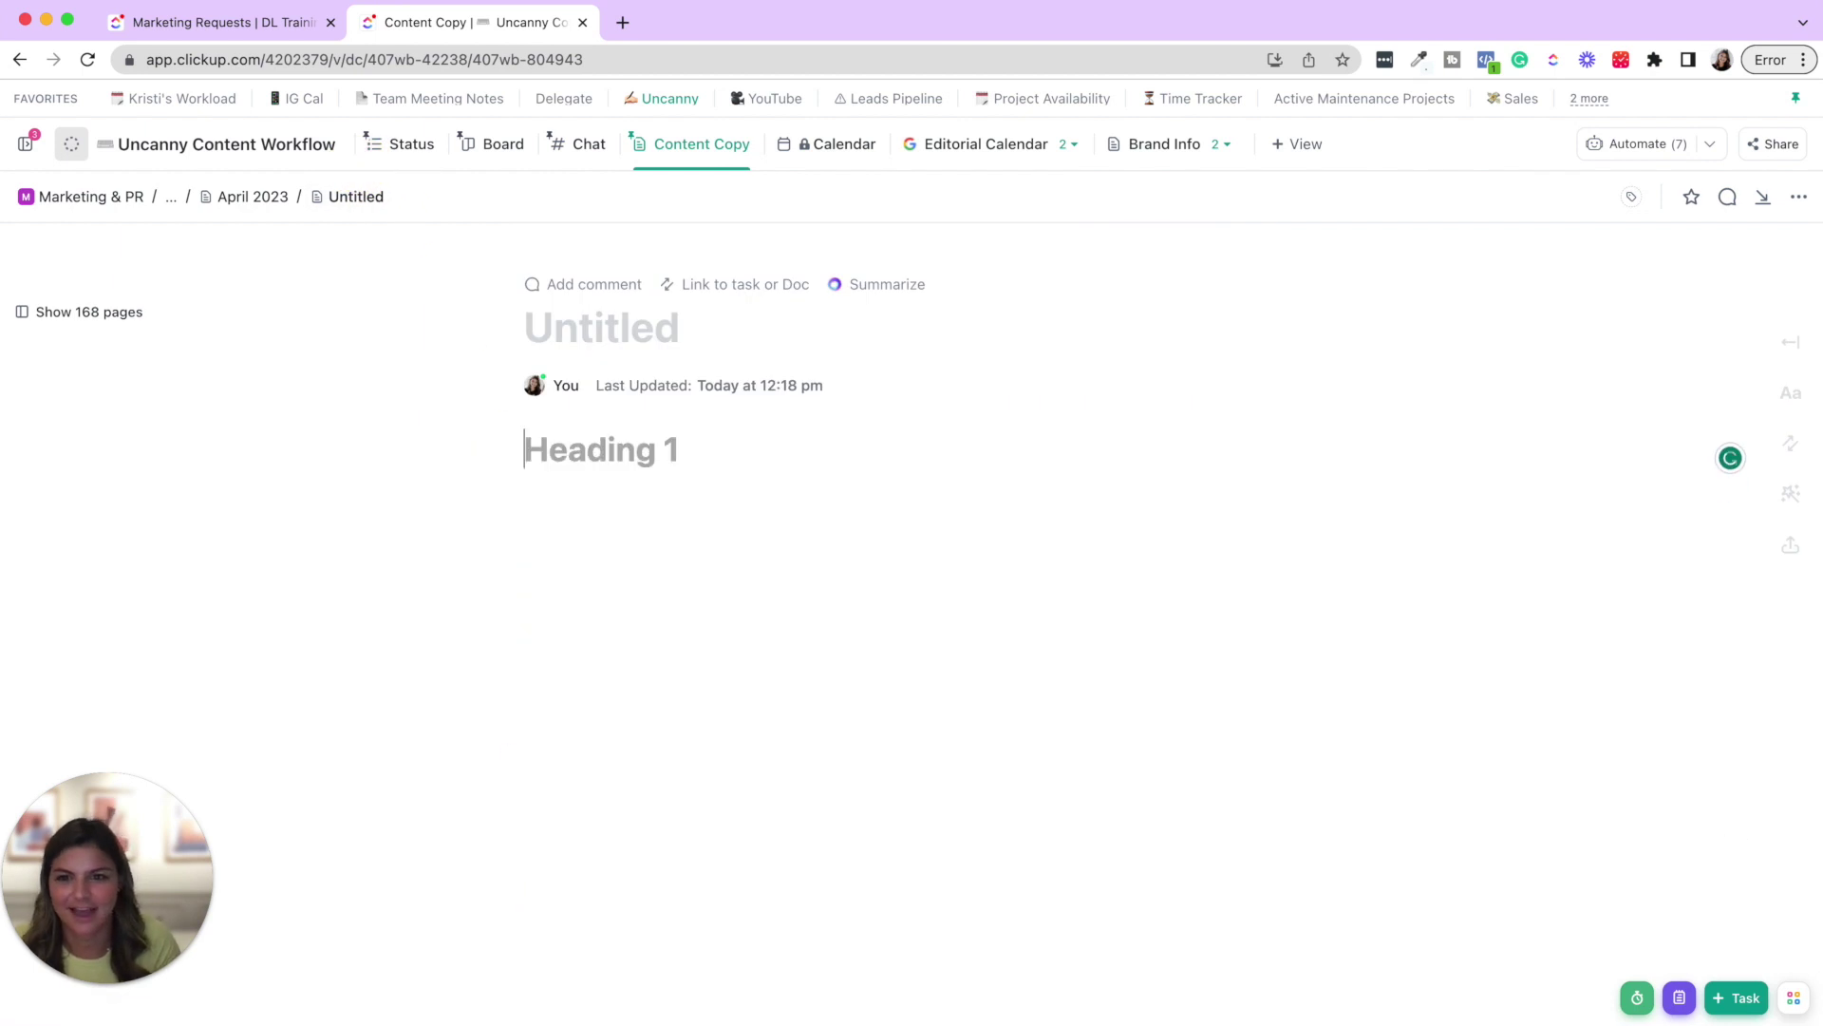
click(843, 318)
click(646, 428)
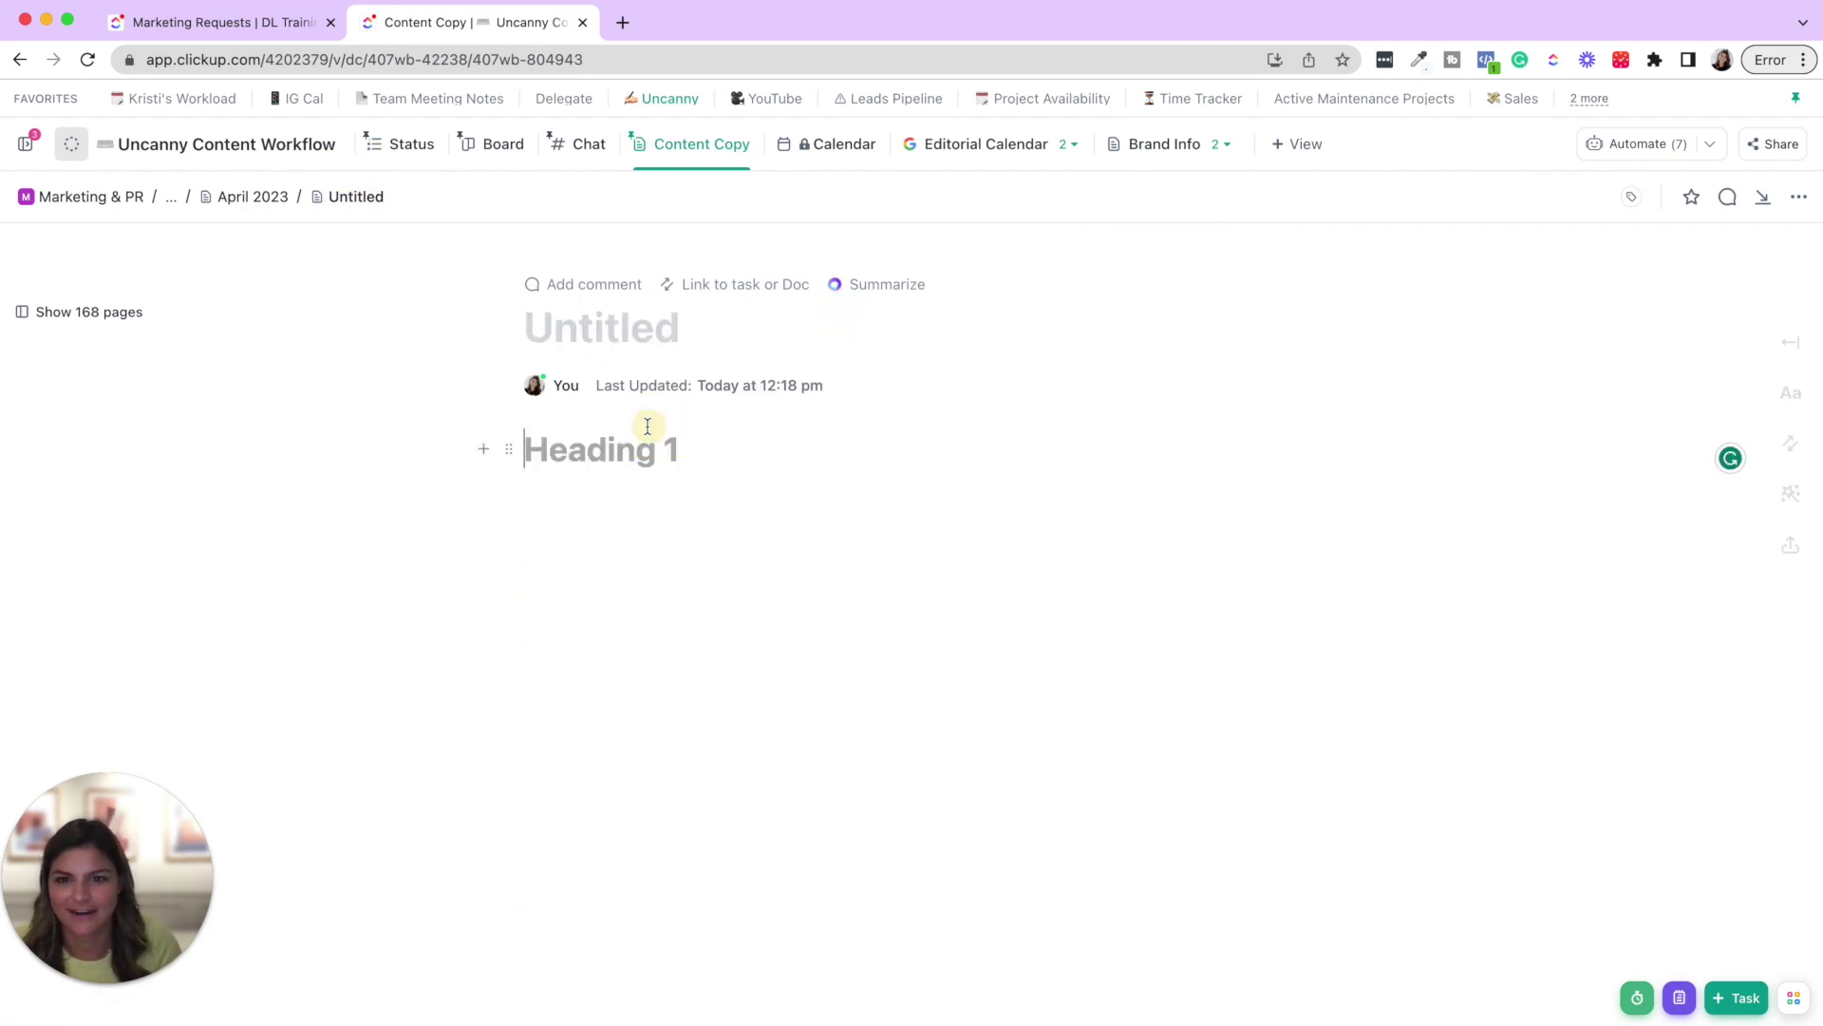
key(BackSpace)
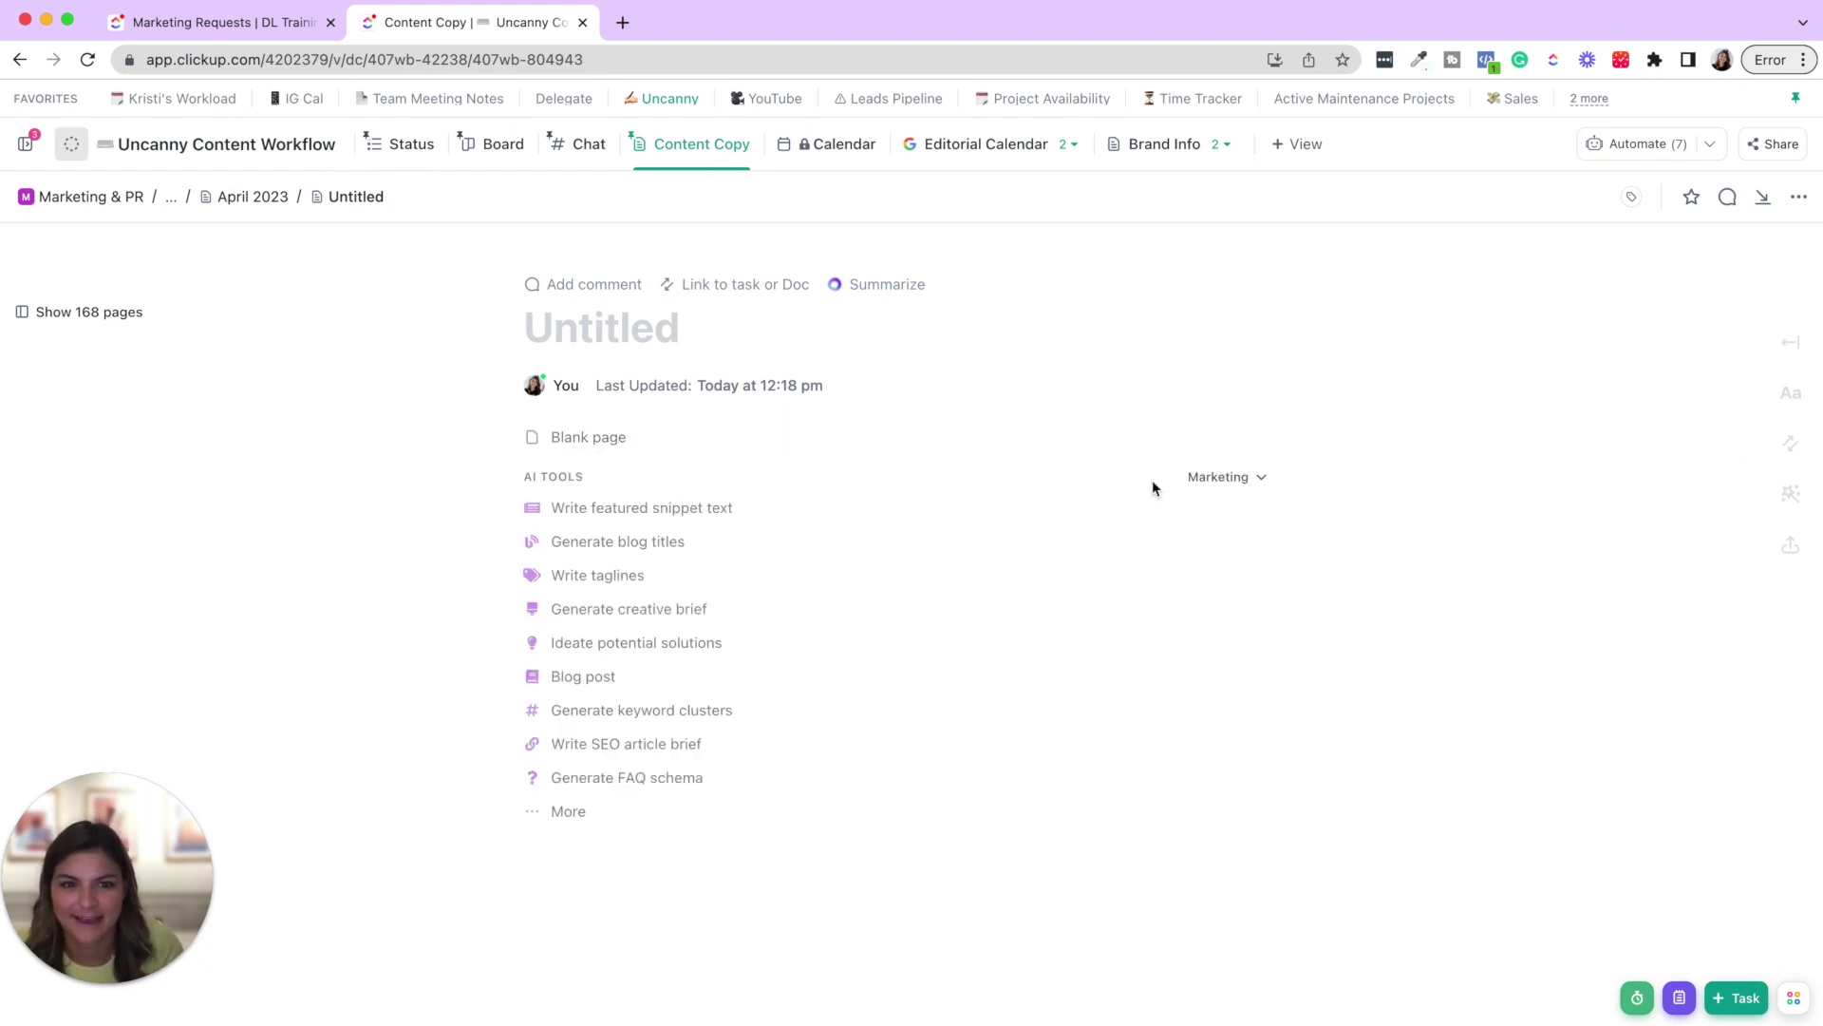
Step: Switch the AI Tools department list through Design, SEO and Social, ending on Sales
click(1219, 478)
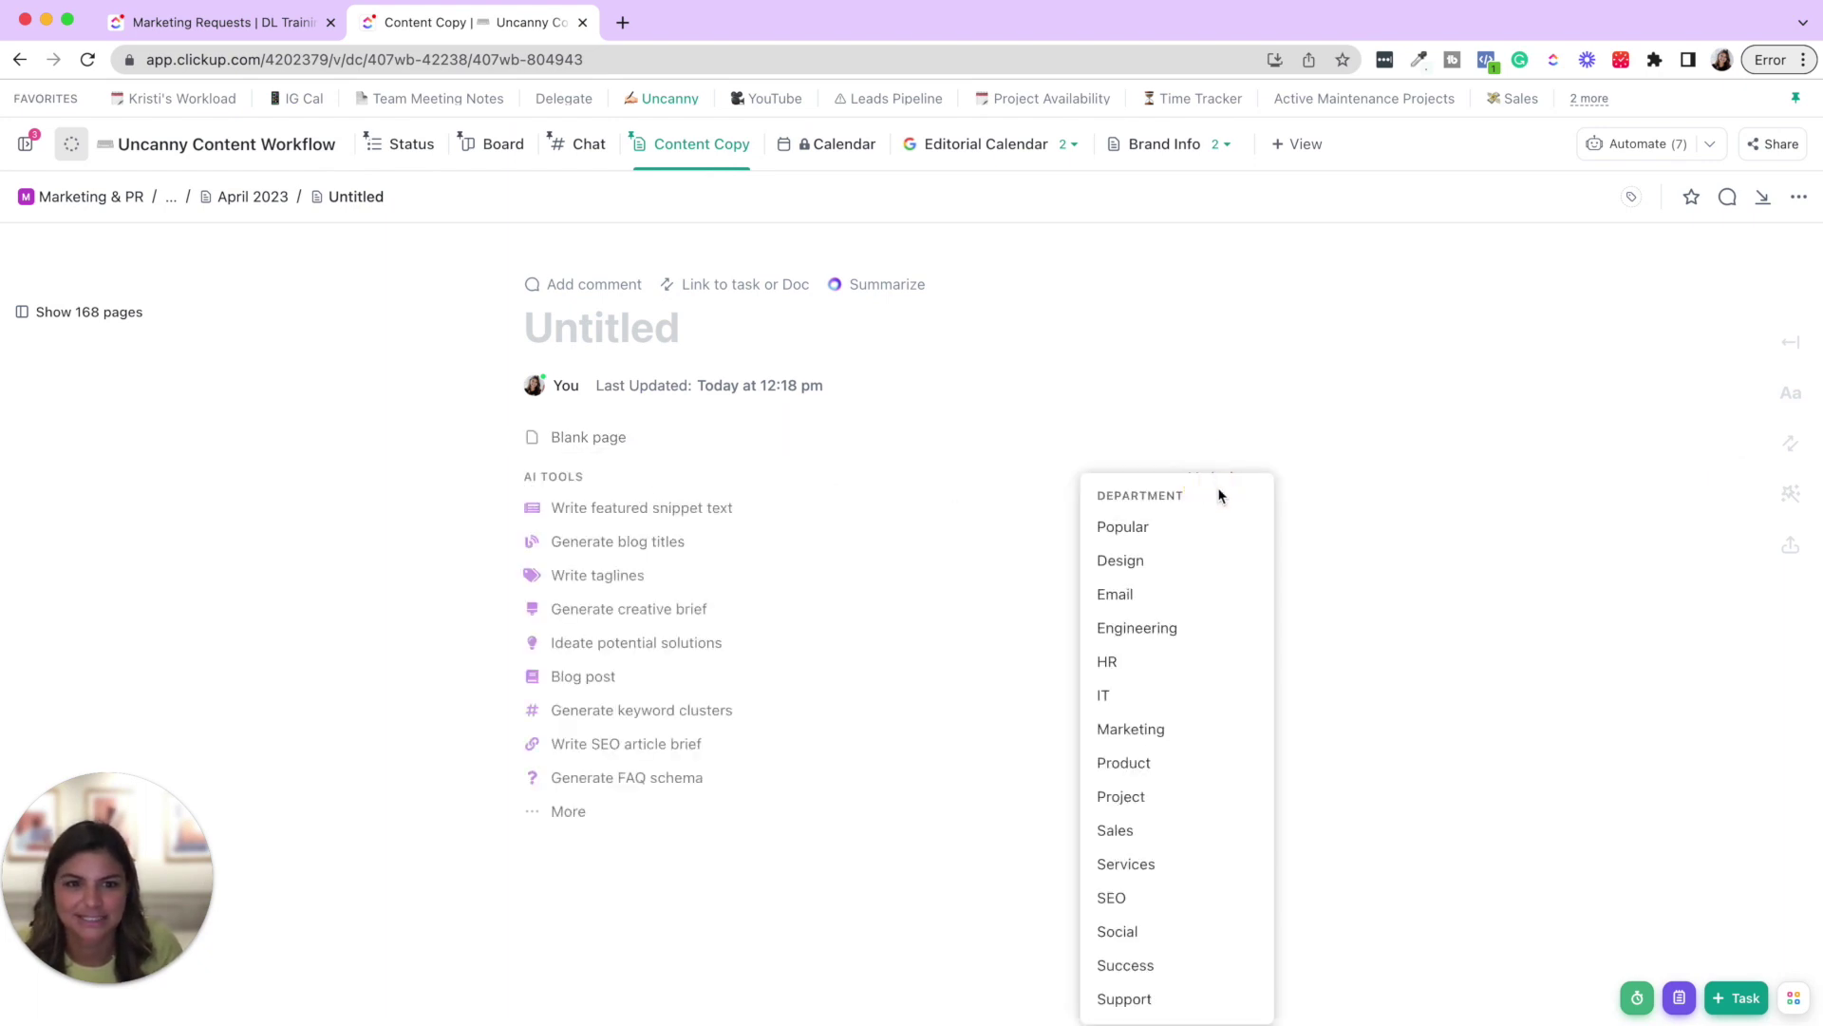
click(1160, 566)
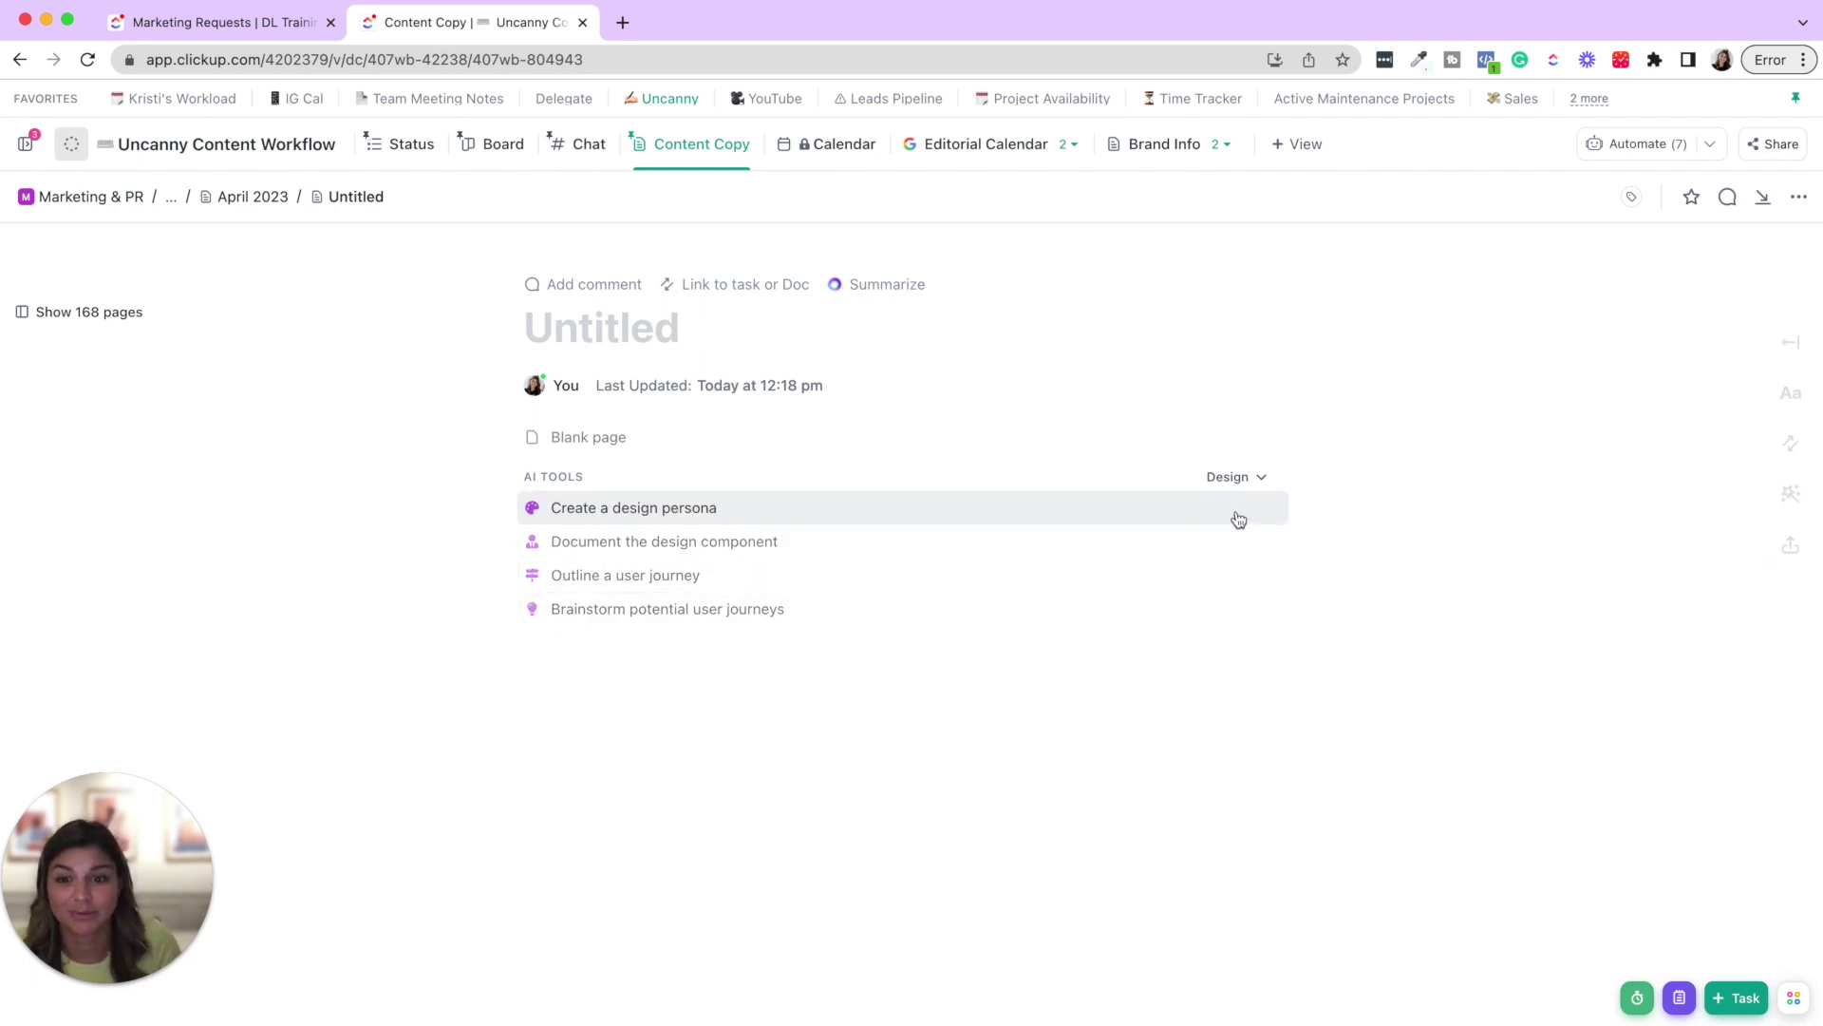
click(1255, 484)
click(1135, 898)
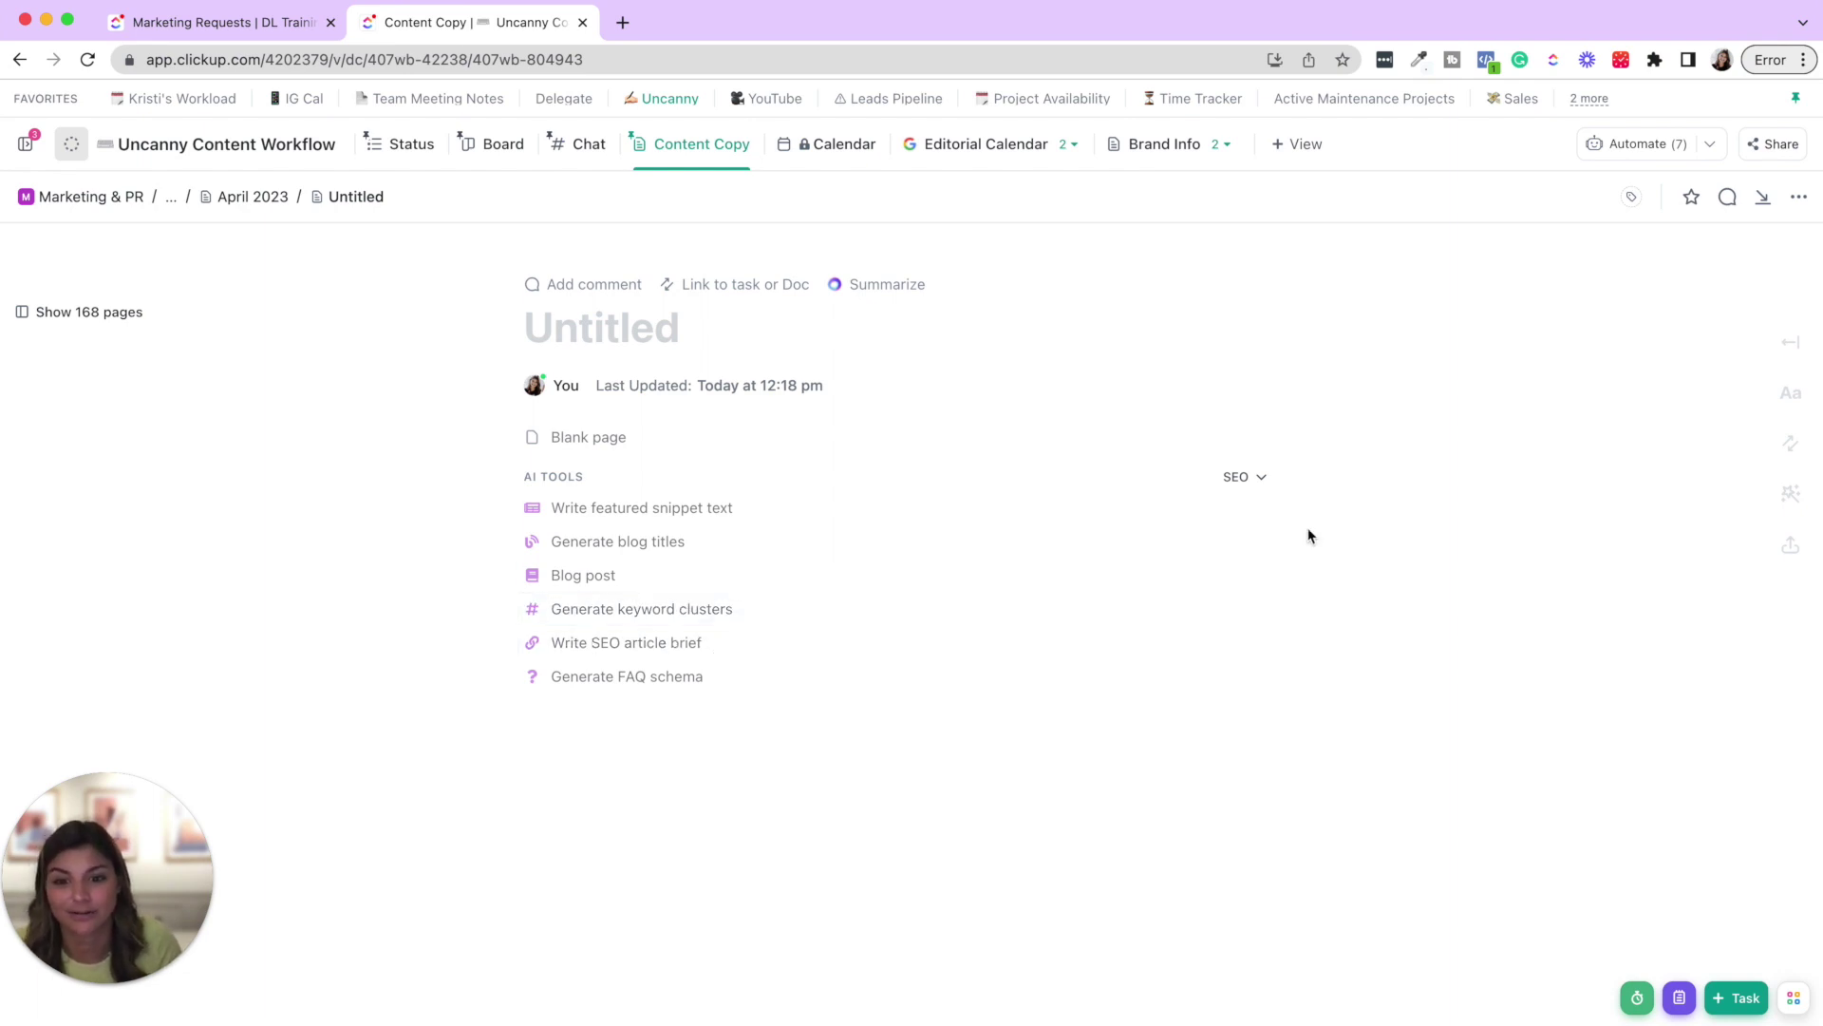
click(1249, 487)
click(1162, 944)
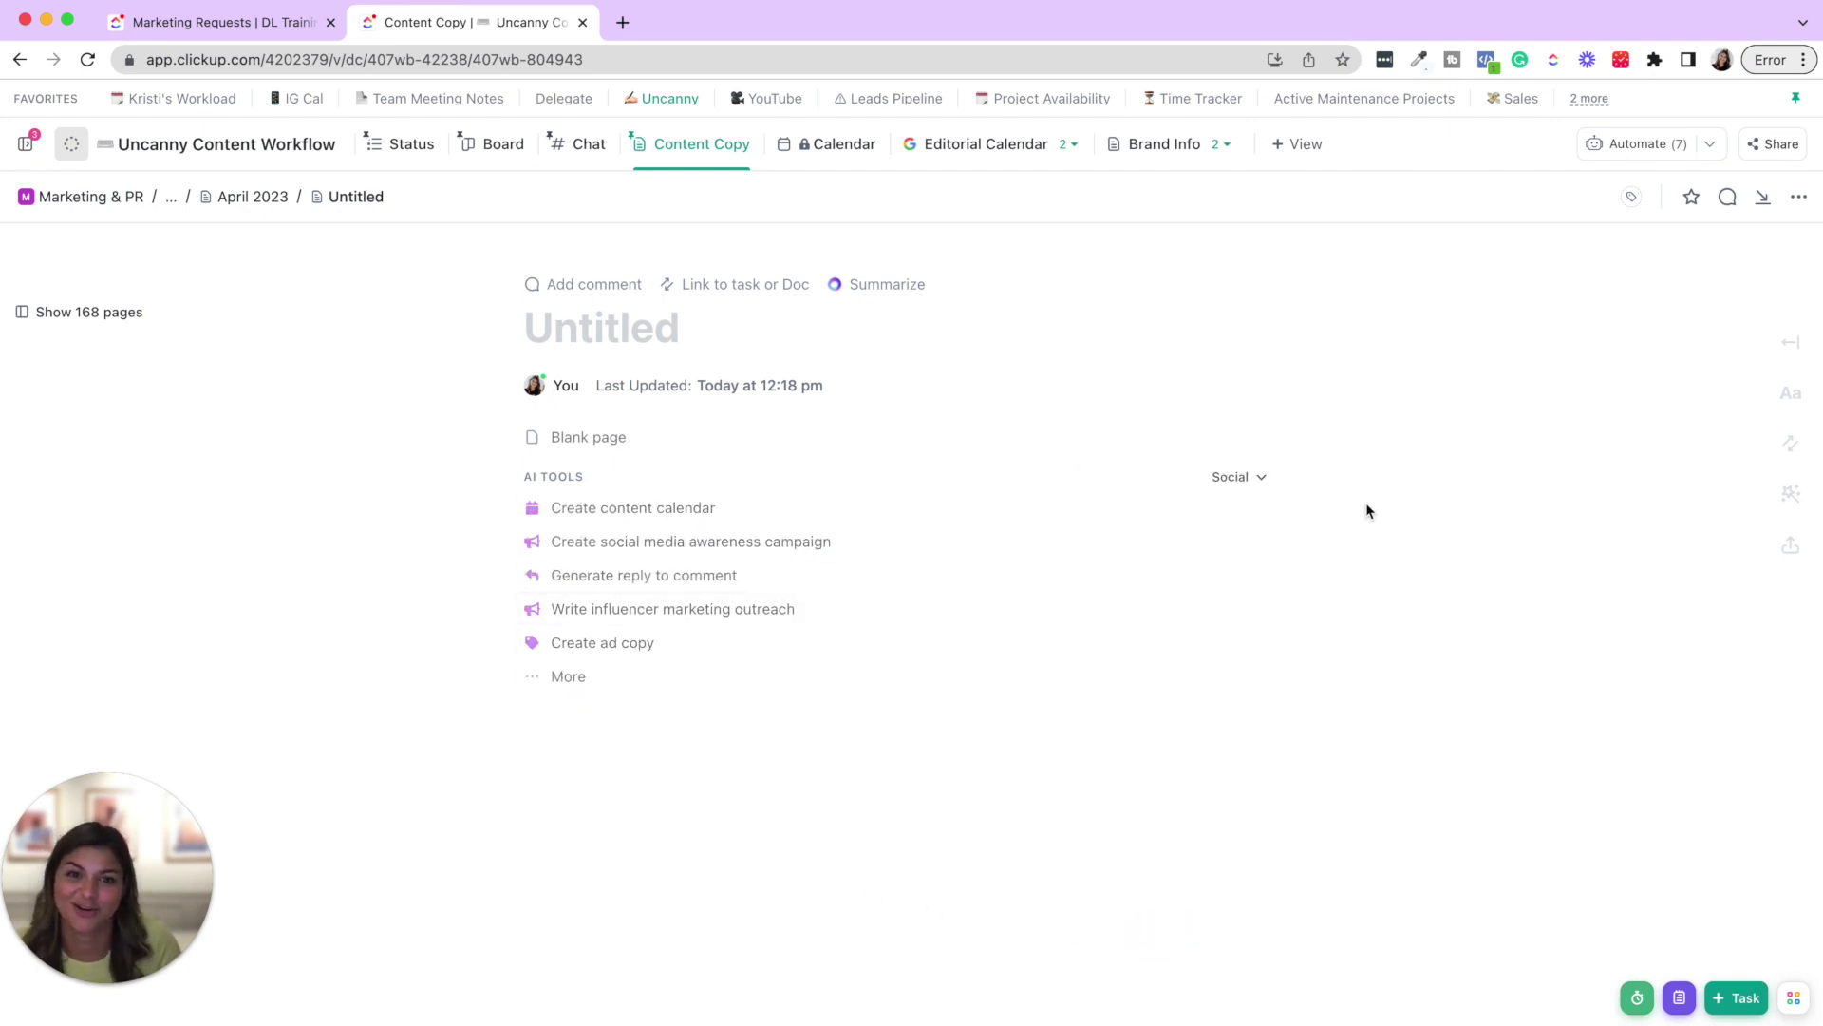
click(1252, 483)
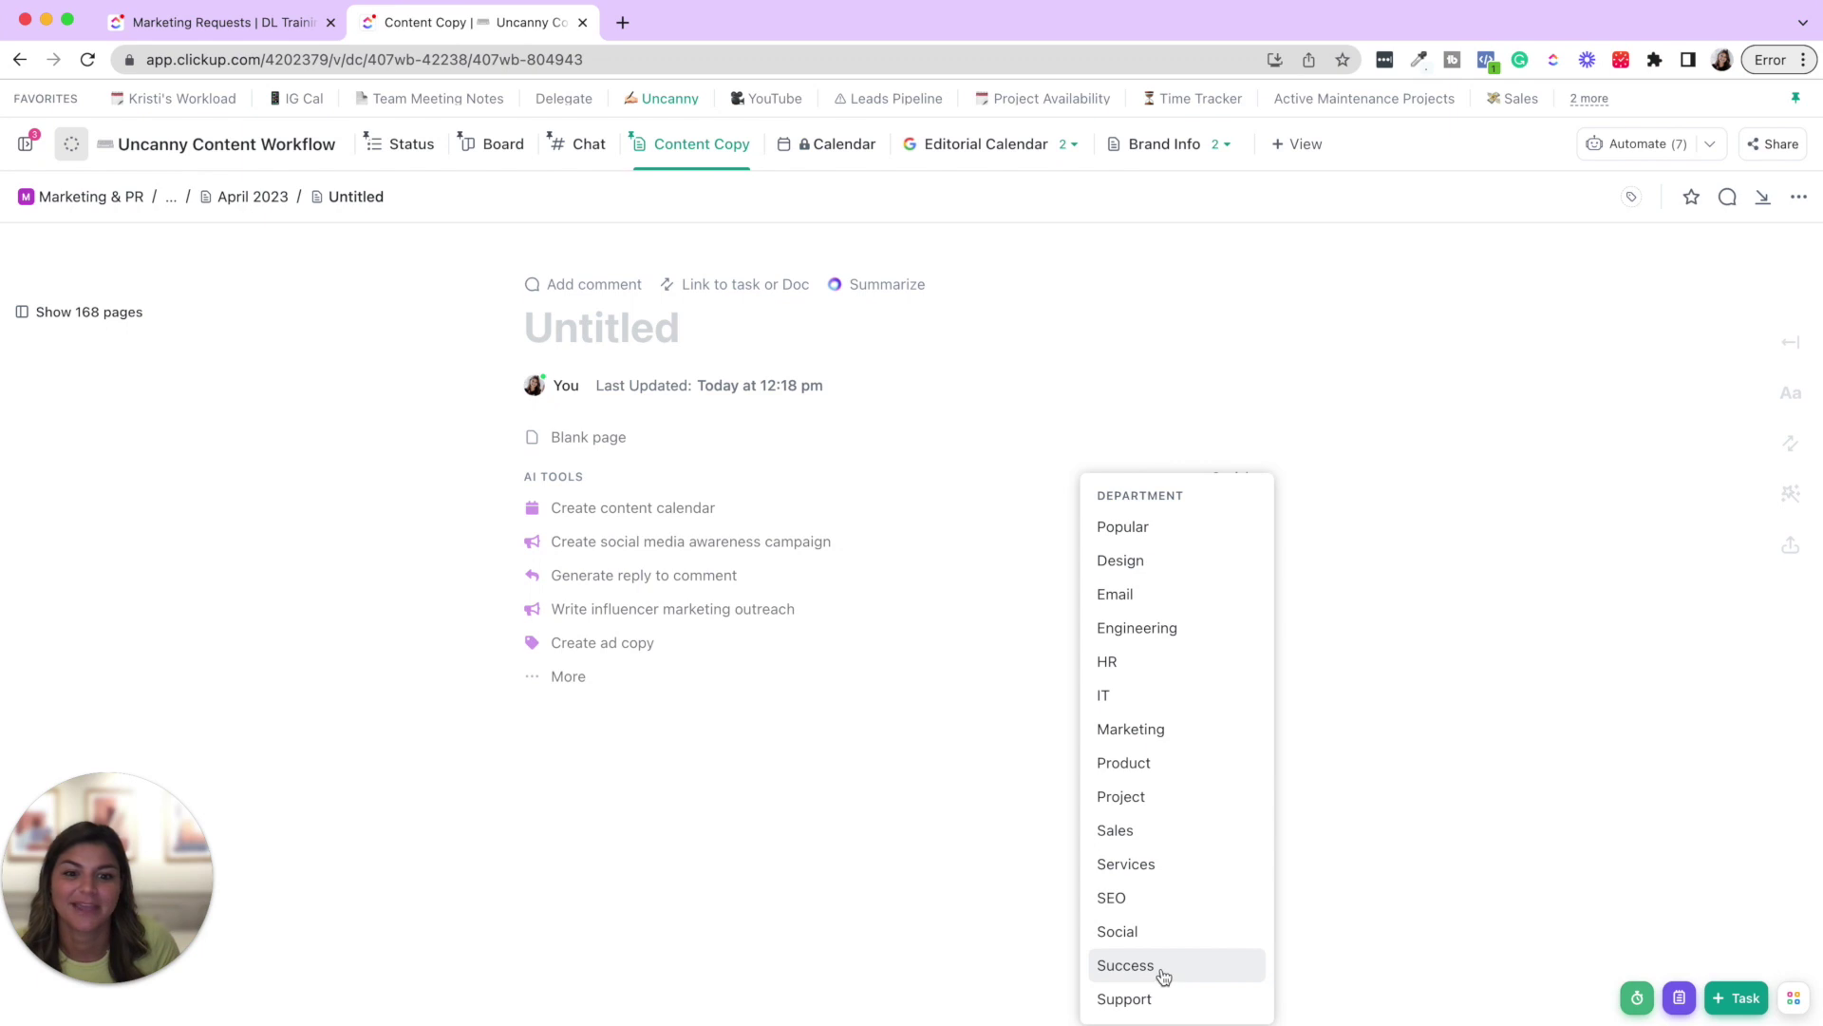
click(1117, 931)
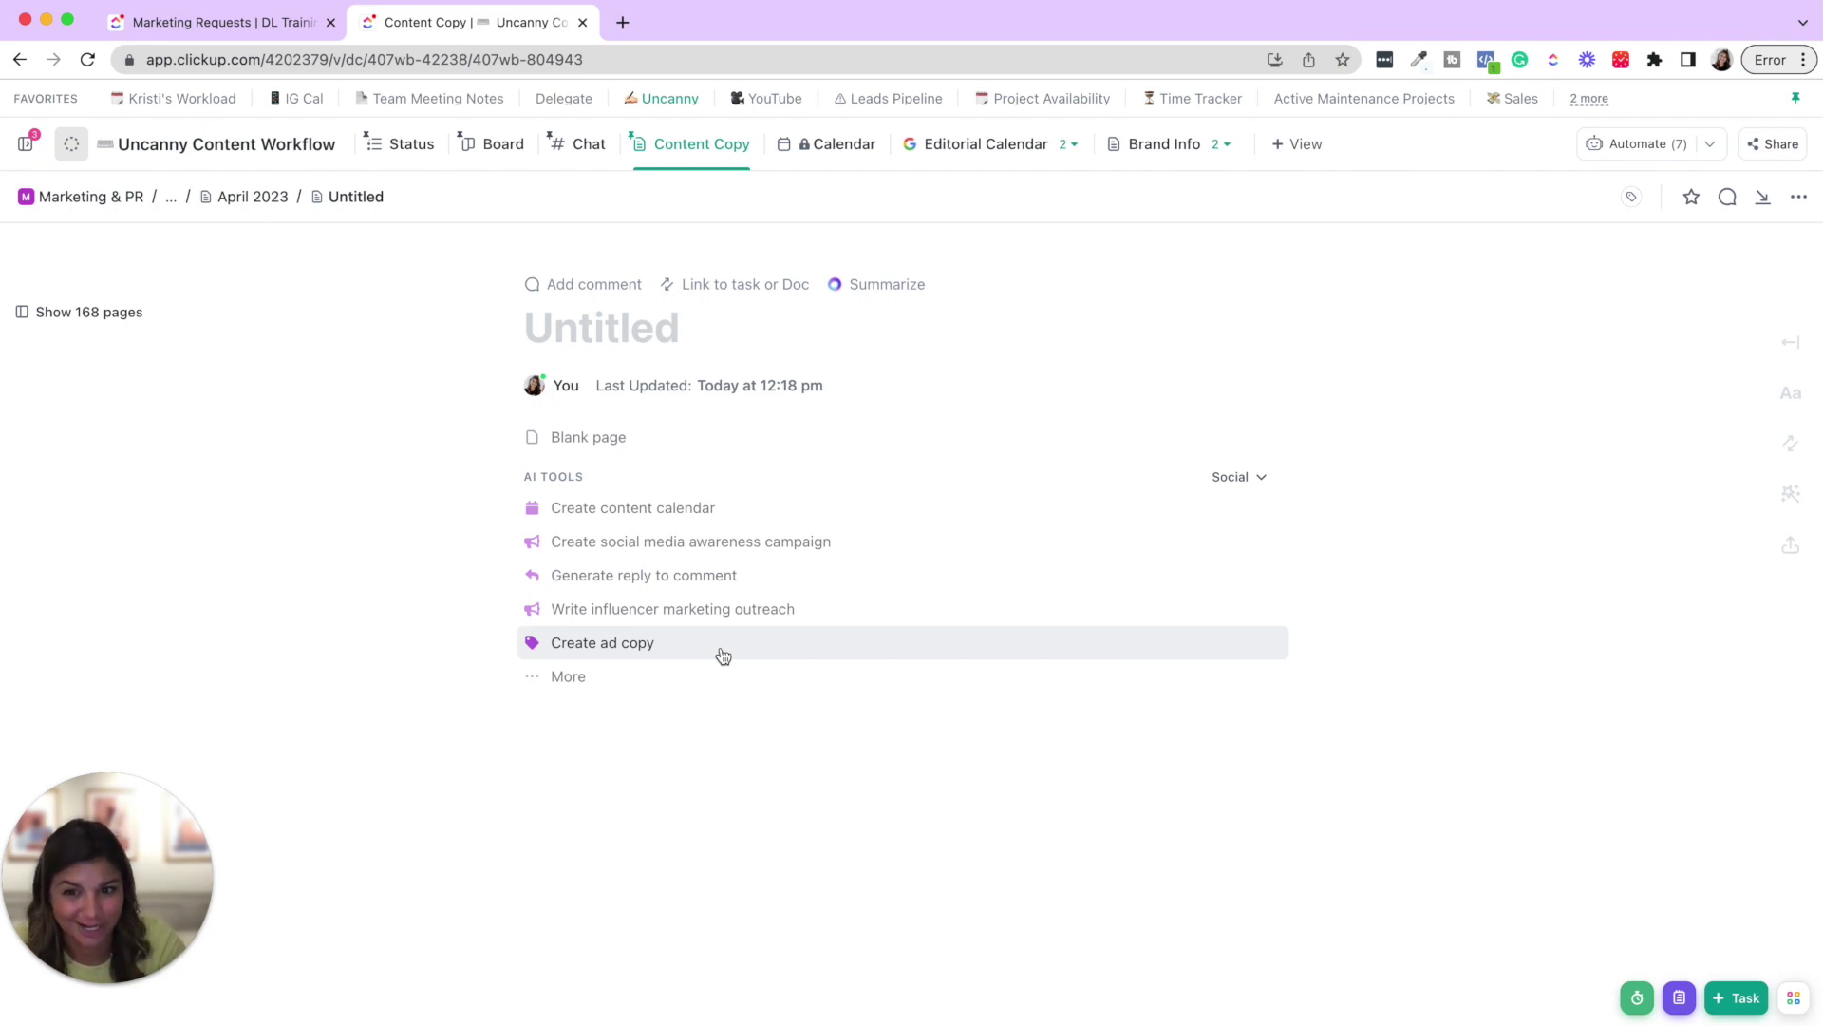
click(1256, 478)
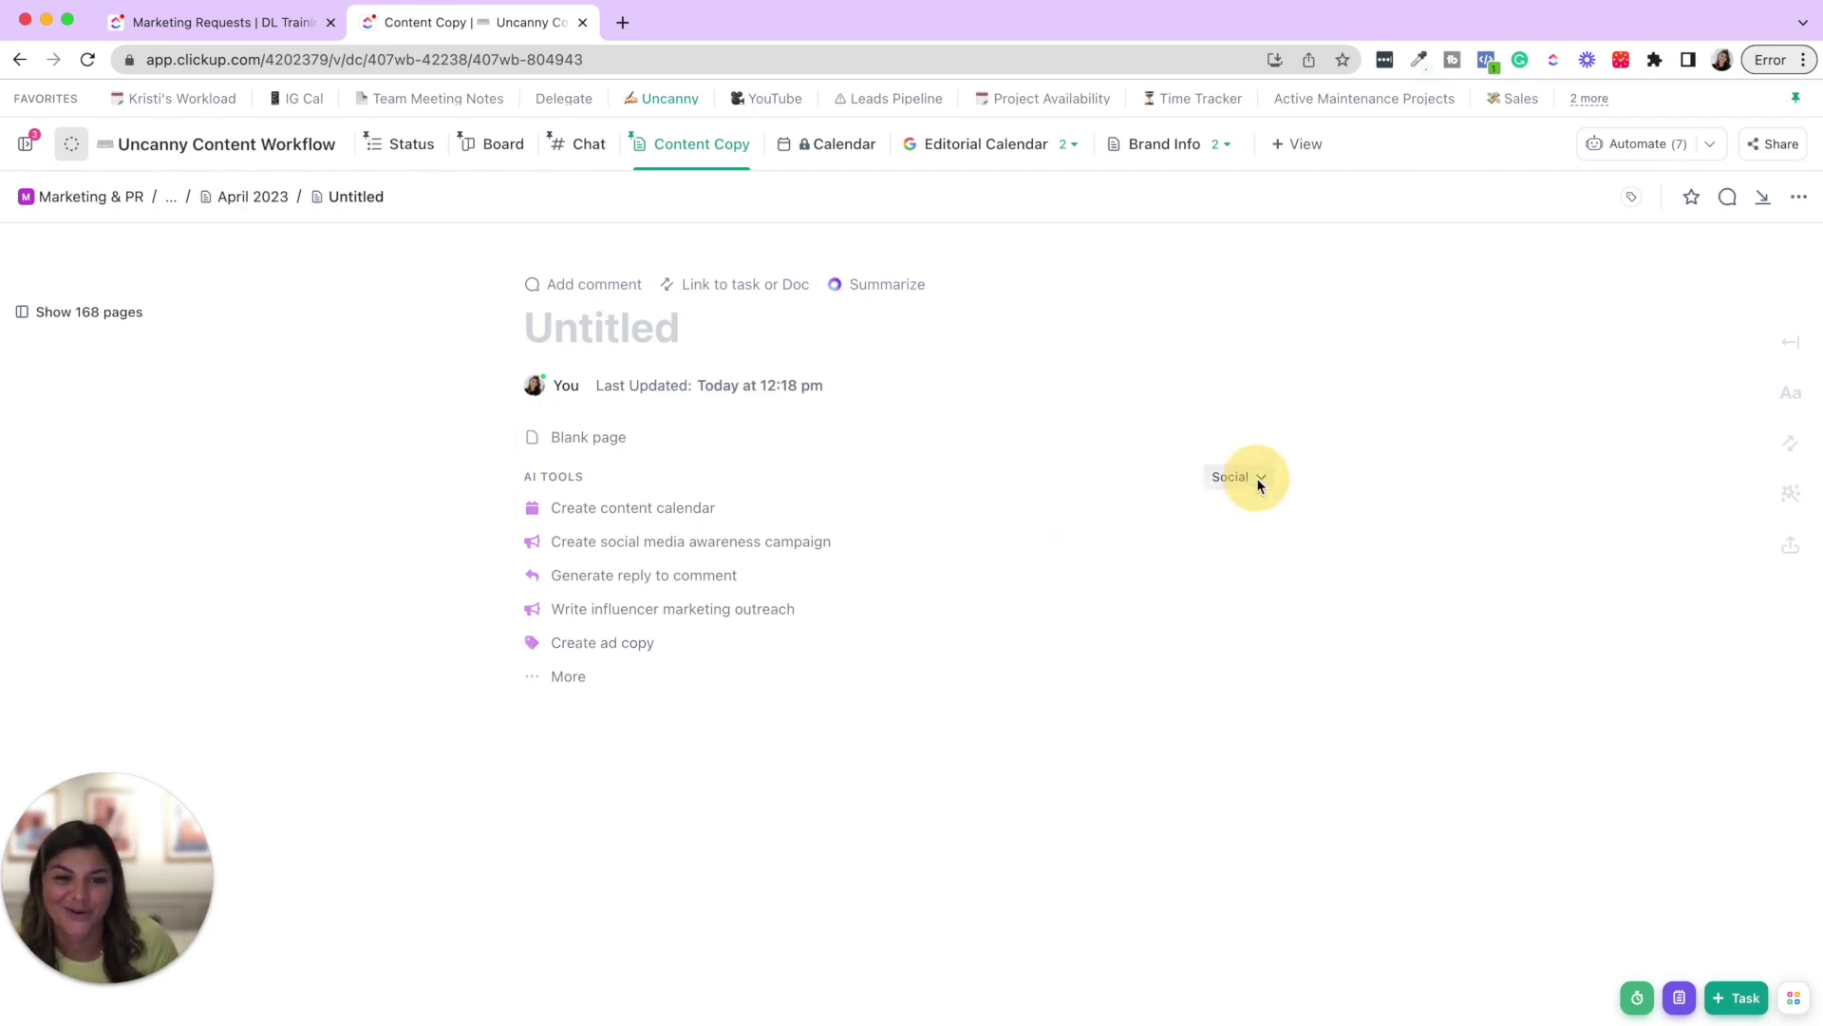
click(1161, 835)
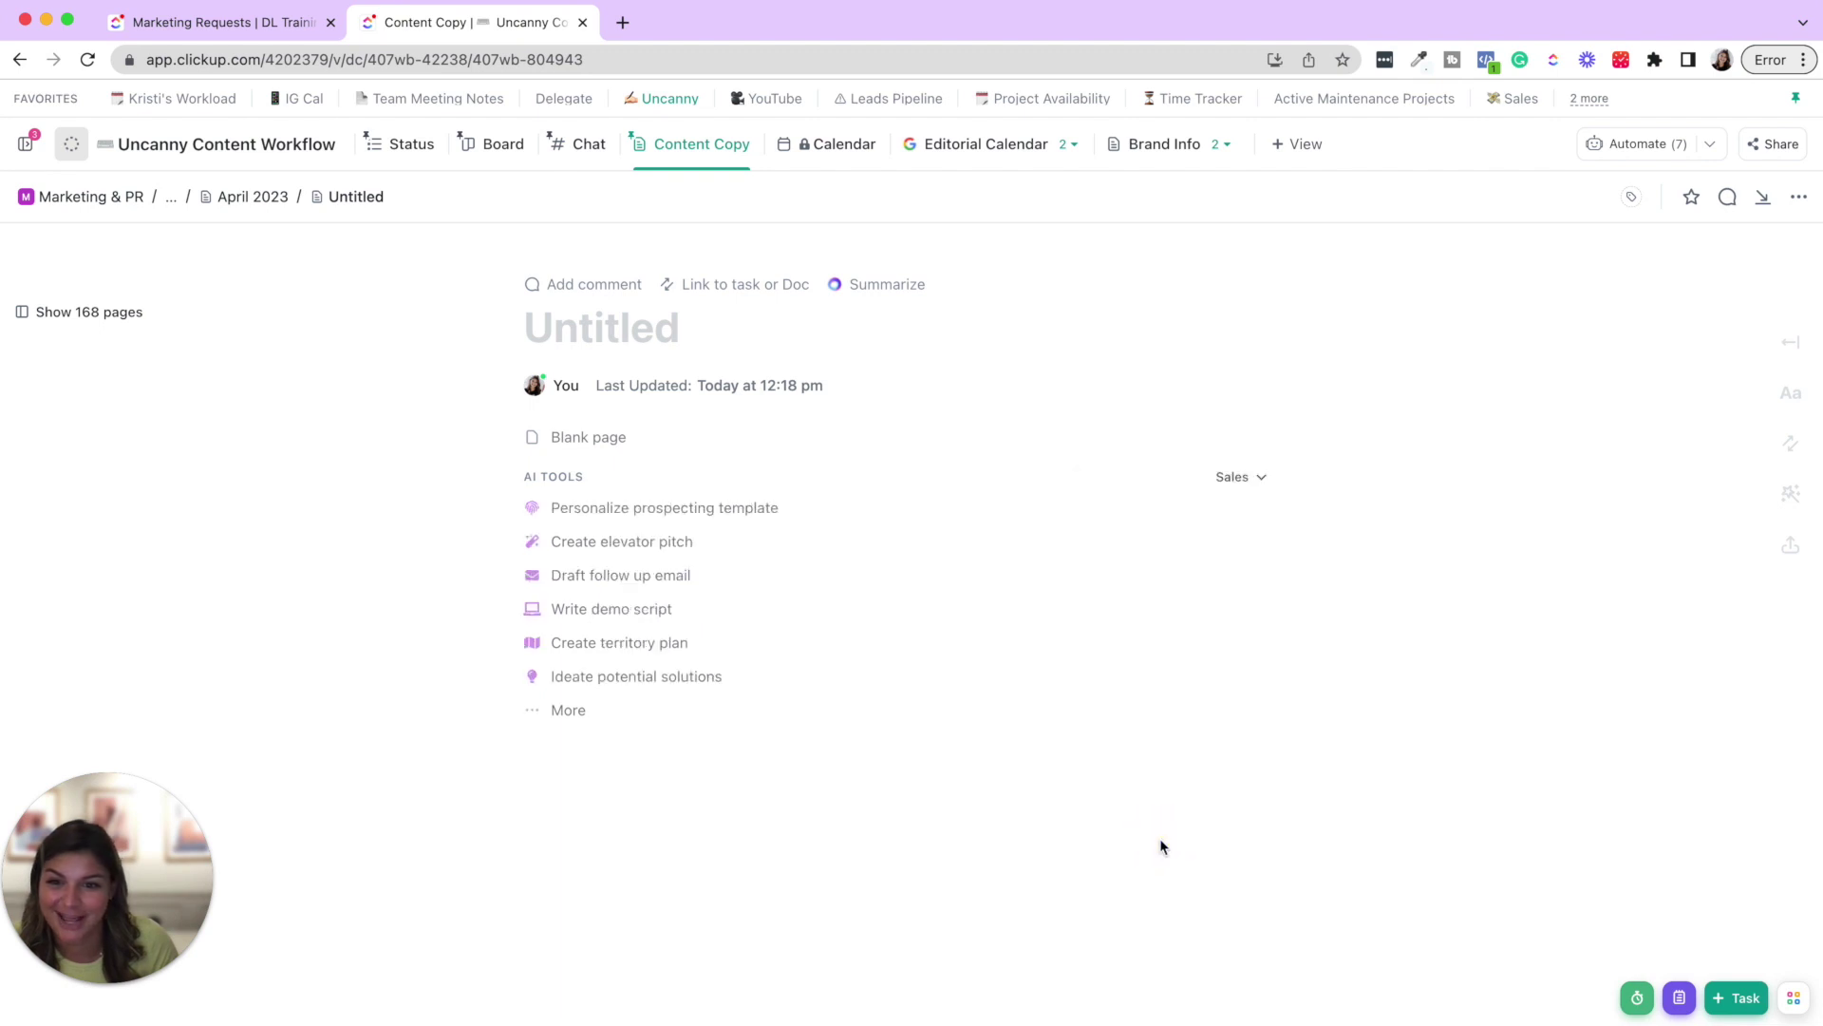